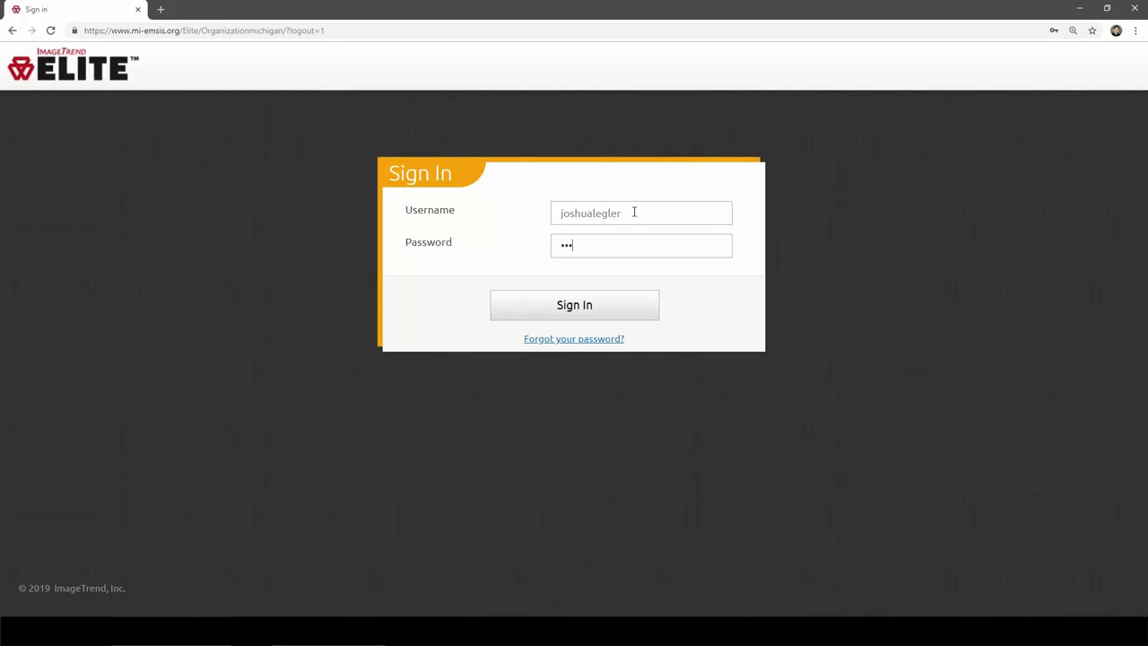
# Sign in by entering the account password, and agree to the Data Privacy Statement
pyautogui.write('•')
pyautogui.press('Return')
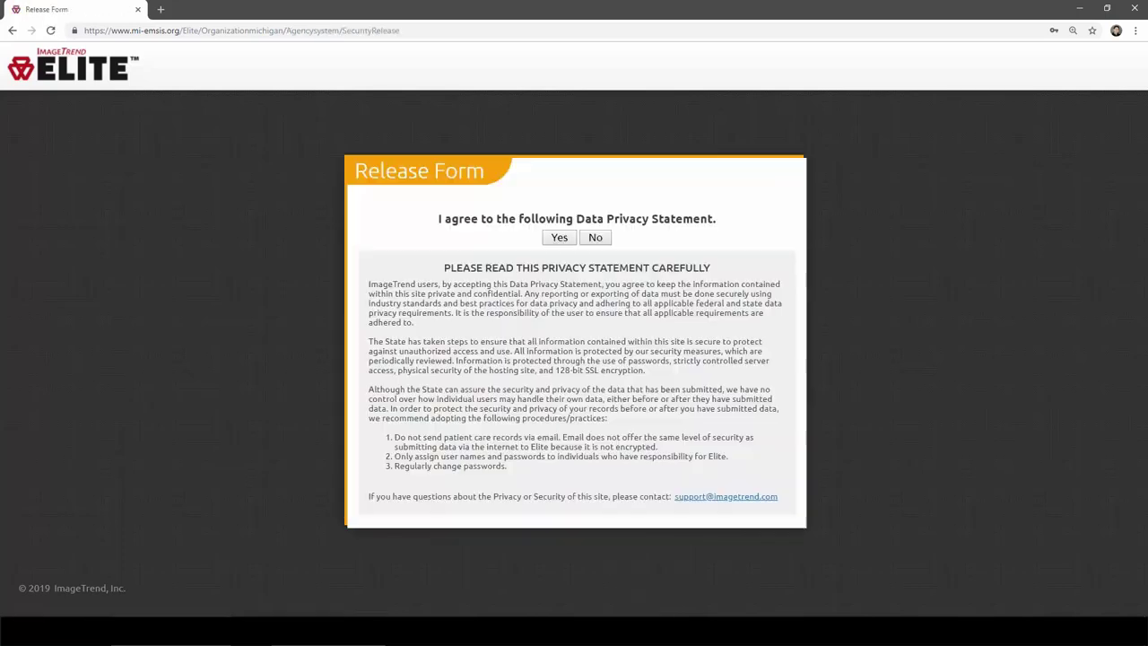
pyautogui.press('Return')
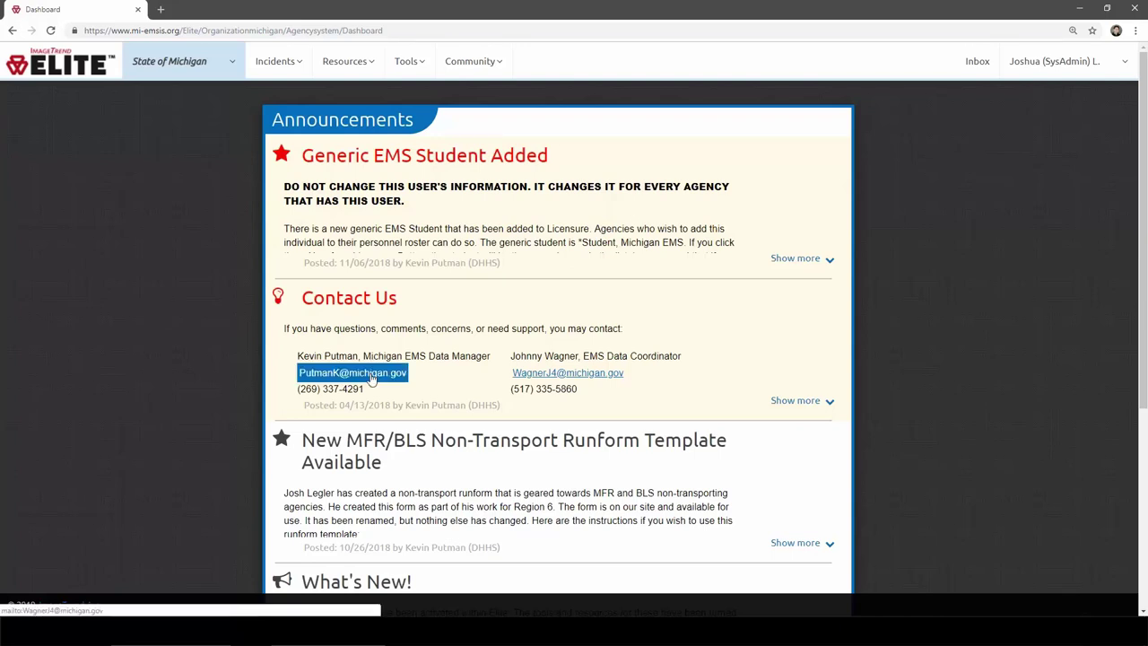
# Open the Elite Viewer incident list
pyautogui.click(248, 368)
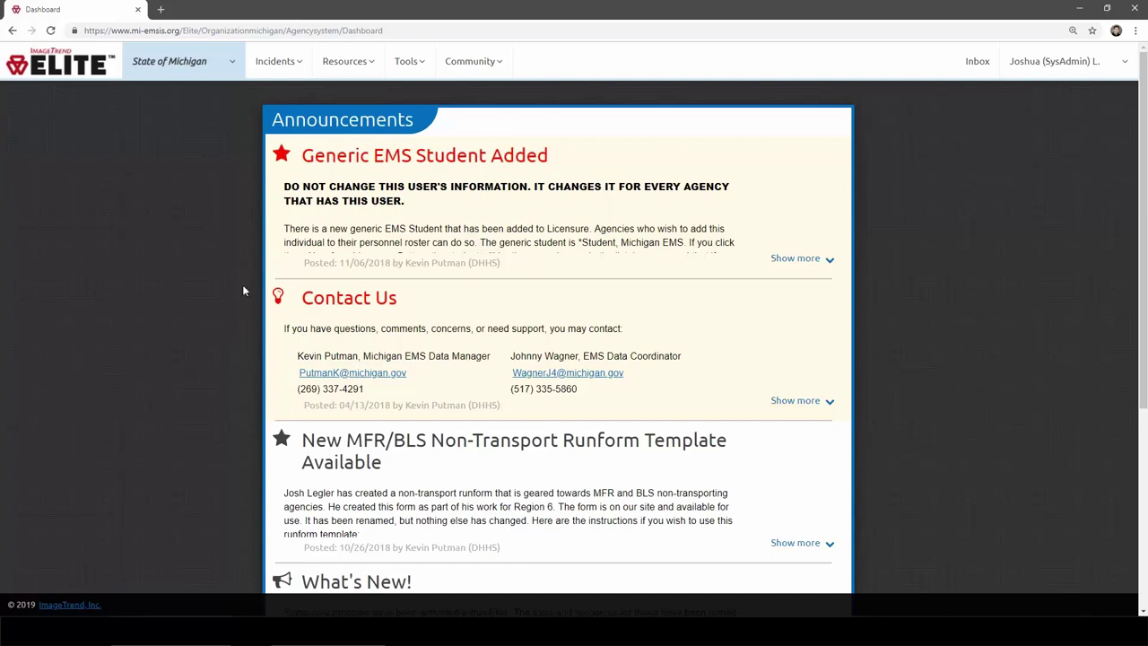
pyautogui.click(276, 70)
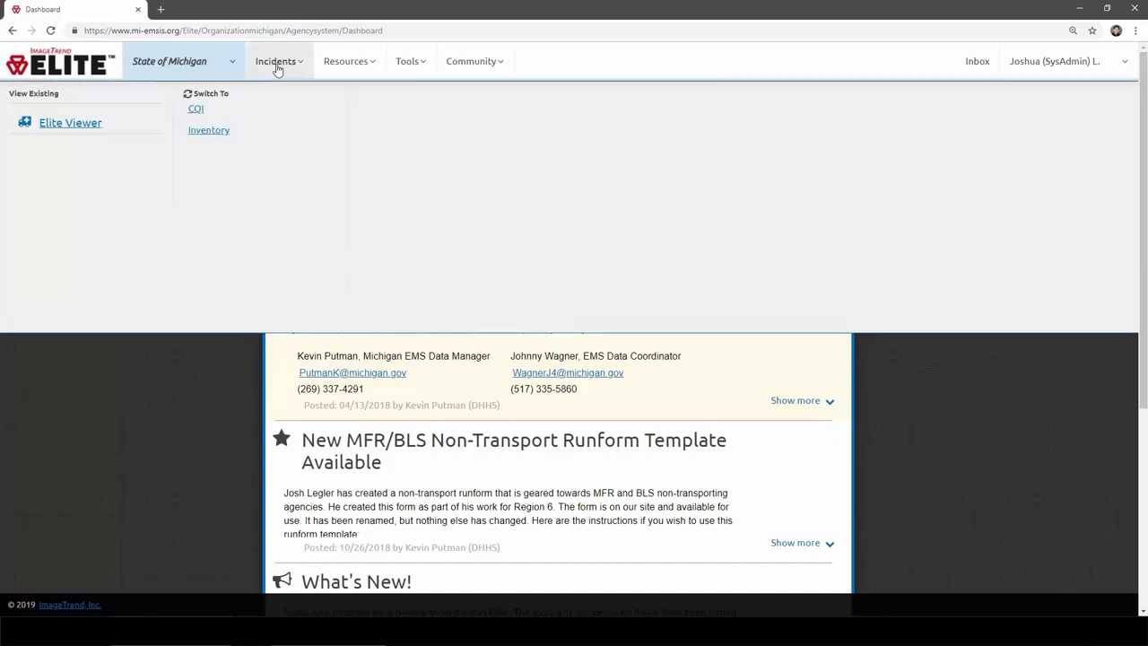
pyautogui.click(97, 125)
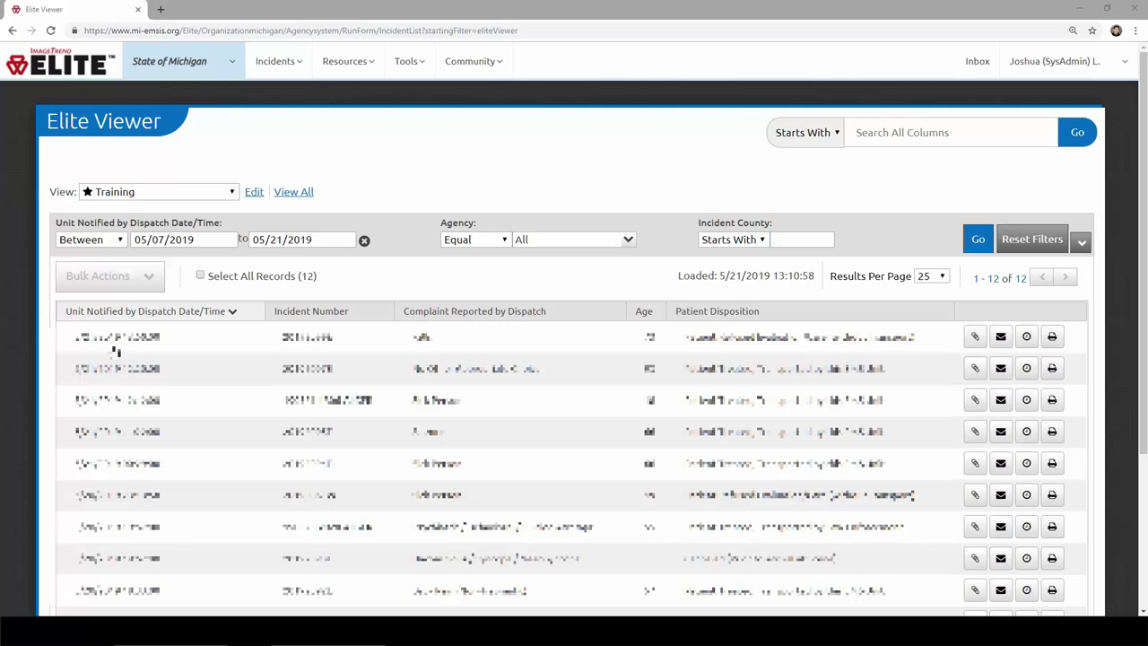
# Create a print report for the first incident in the list, choosing the first report type and the first template offered
pyautogui.click(1053, 339)
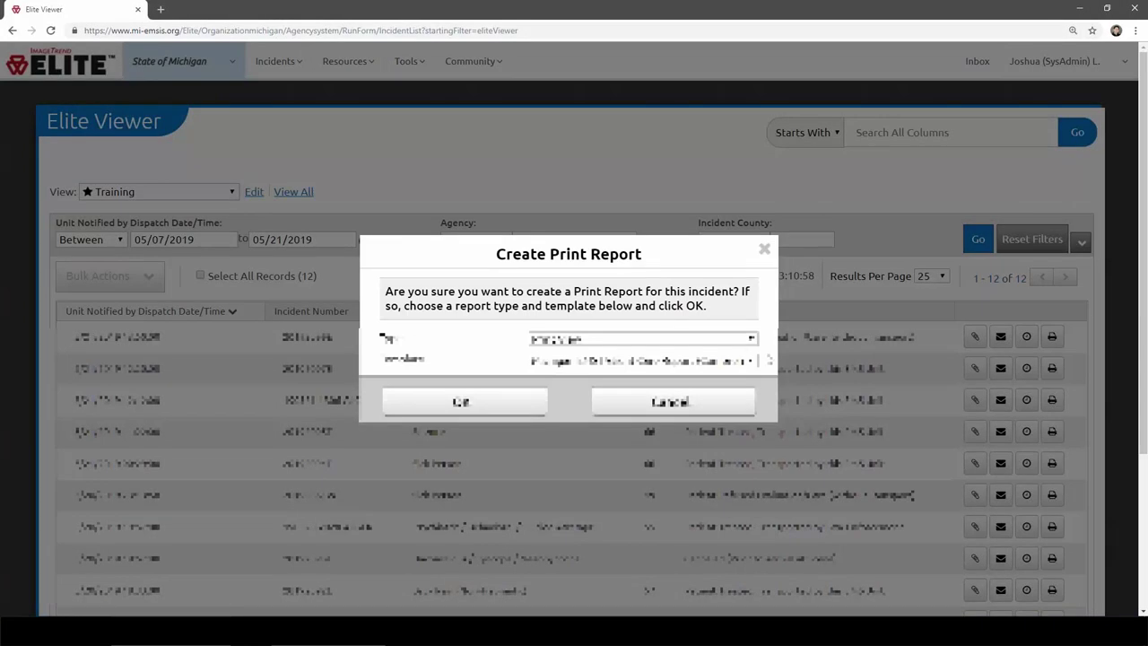
pyautogui.click(751, 341)
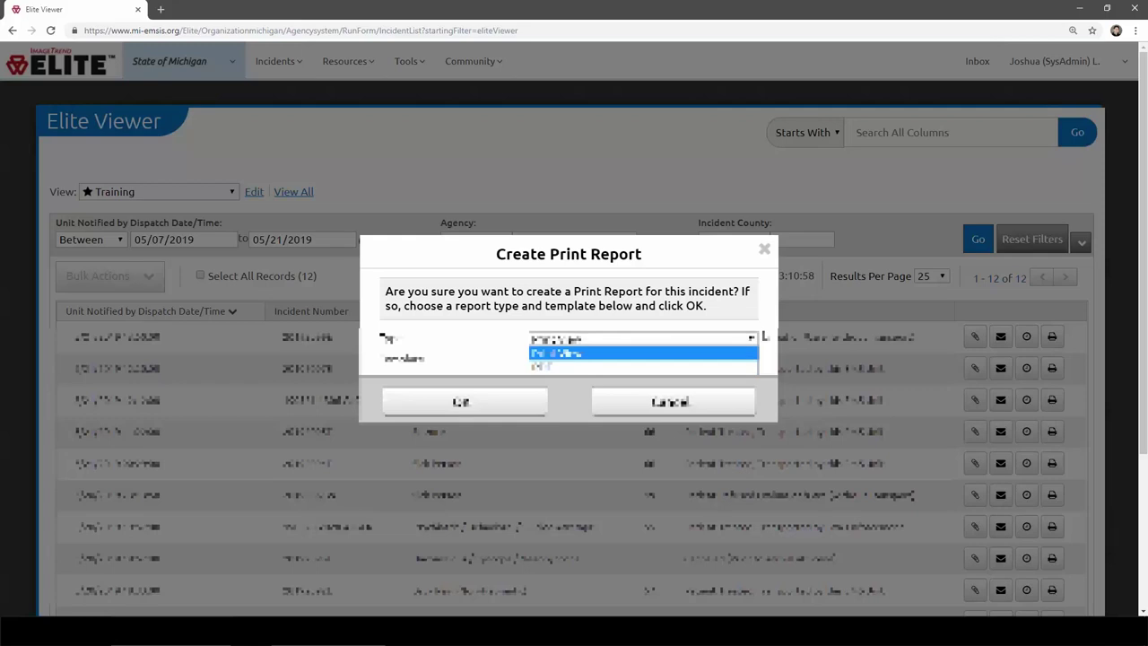
pyautogui.click(755, 354)
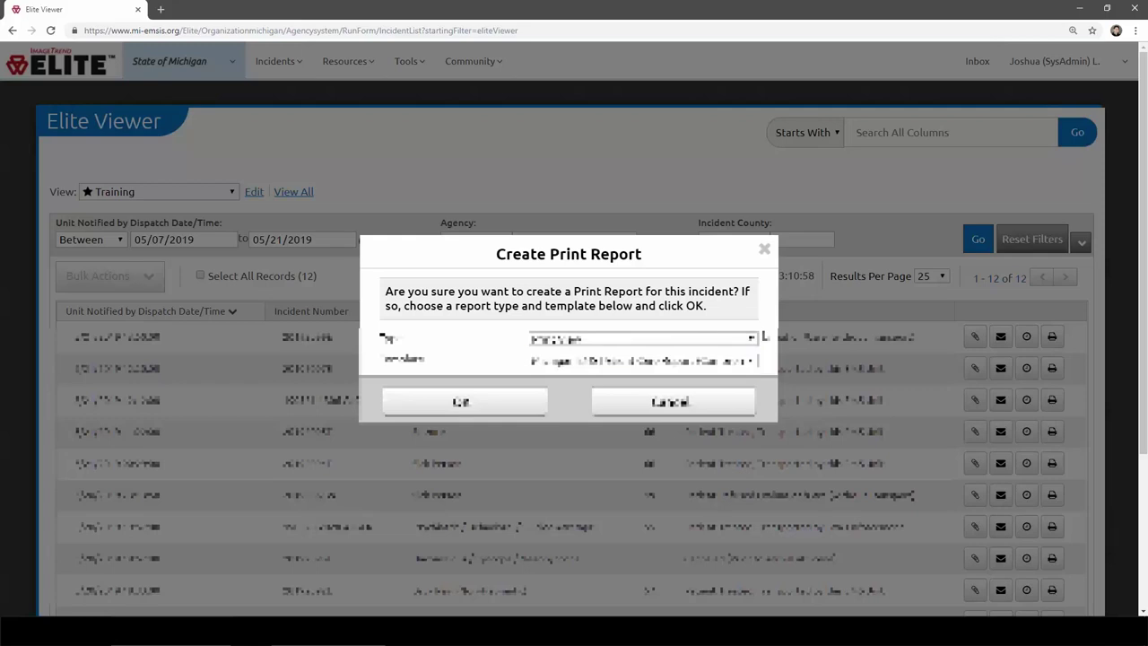
pyautogui.click(755, 361)
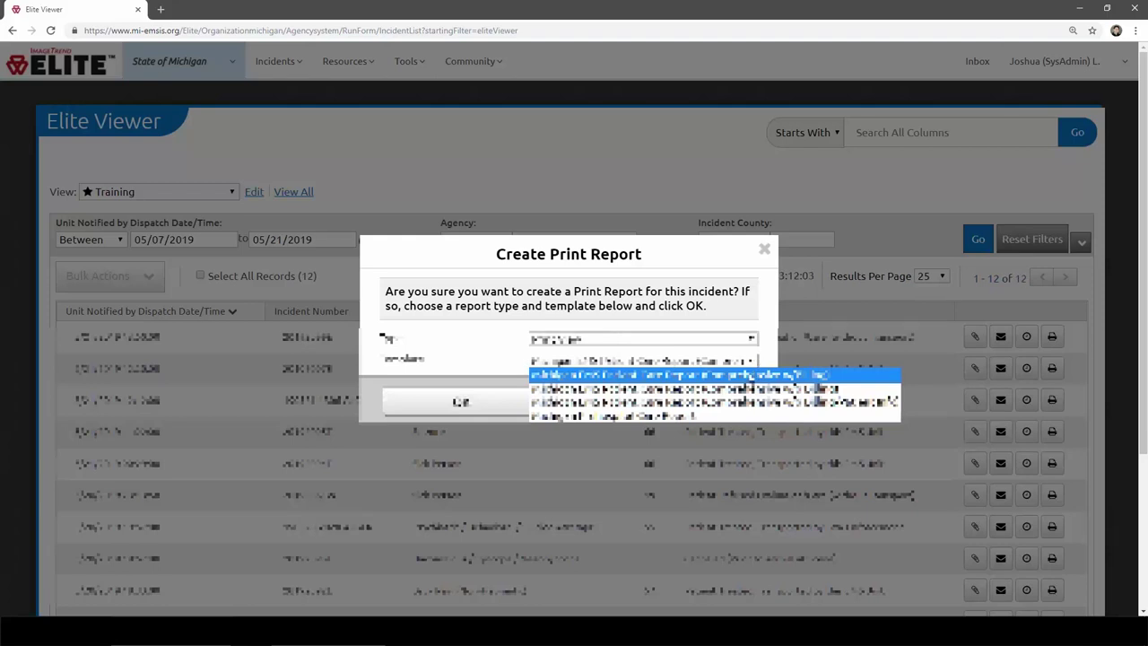
pyautogui.click(750, 380)
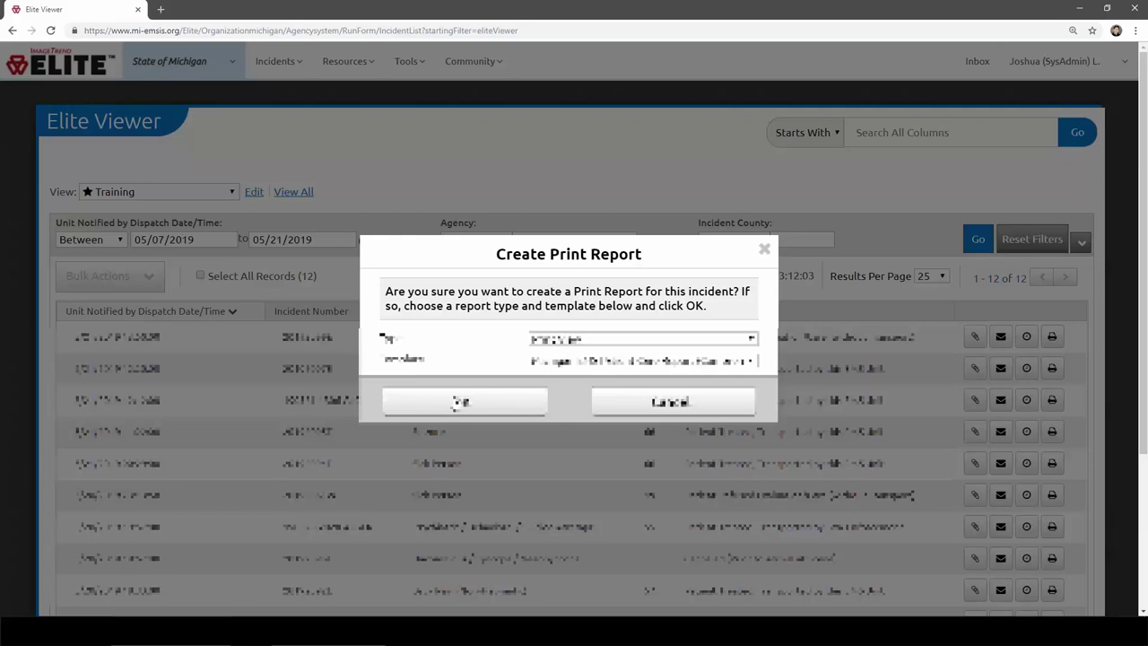
pyautogui.click(459, 401)
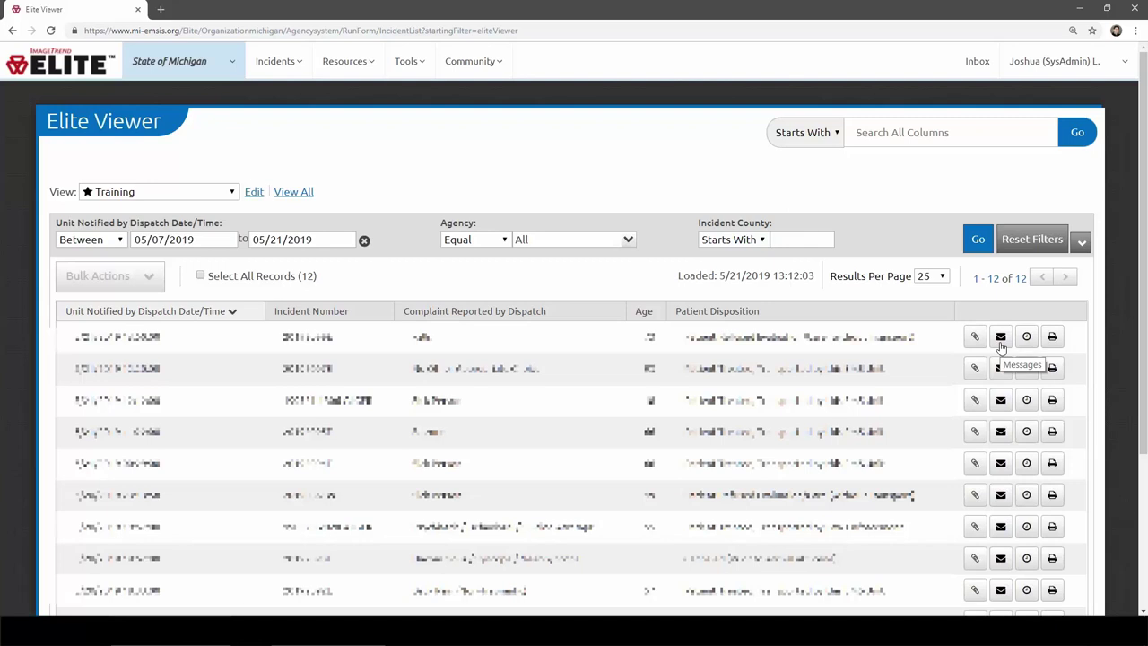
# Start a new message for the first incident and review the recipient selection, including the agency filter choices
pyautogui.click(1001, 338)
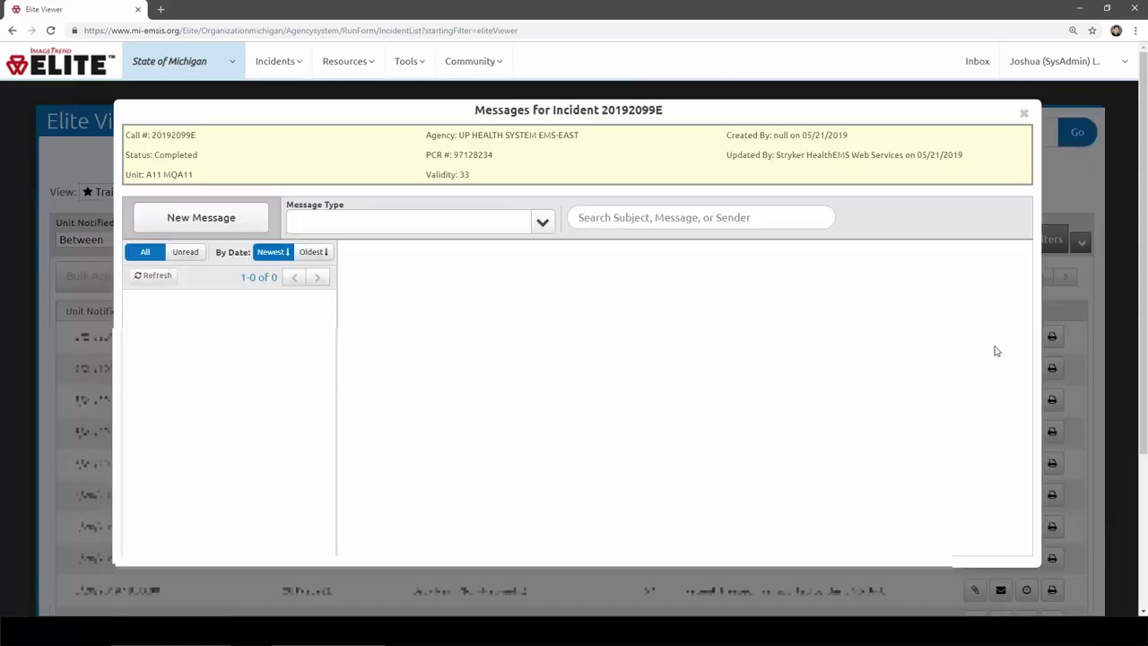
pyautogui.click(231, 224)
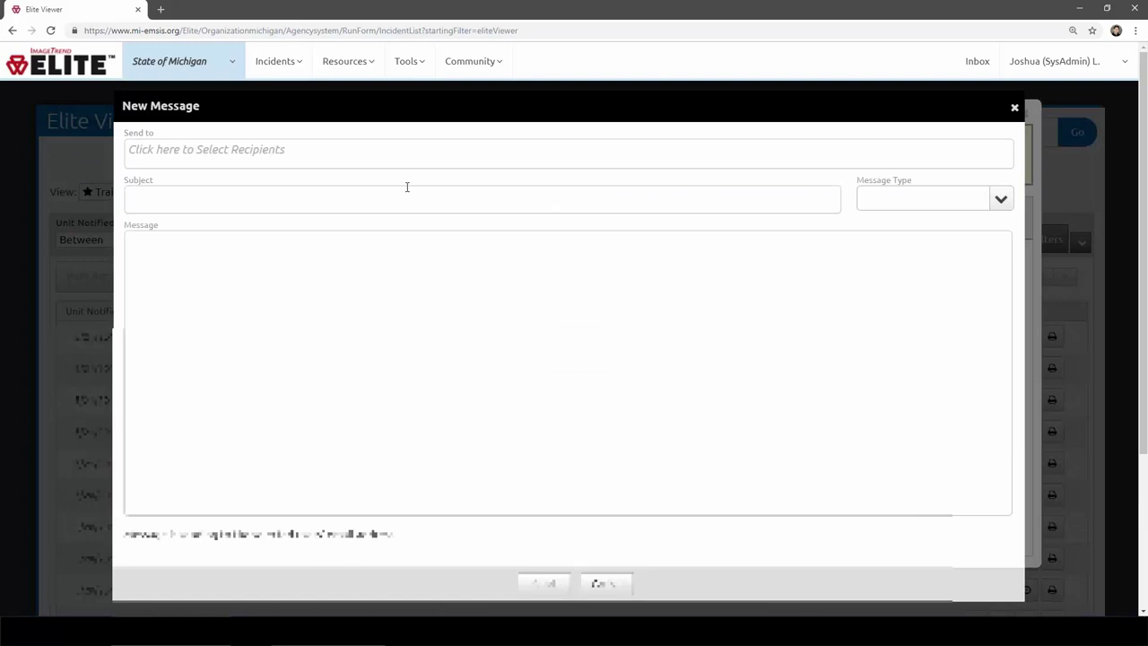
pyautogui.click(389, 156)
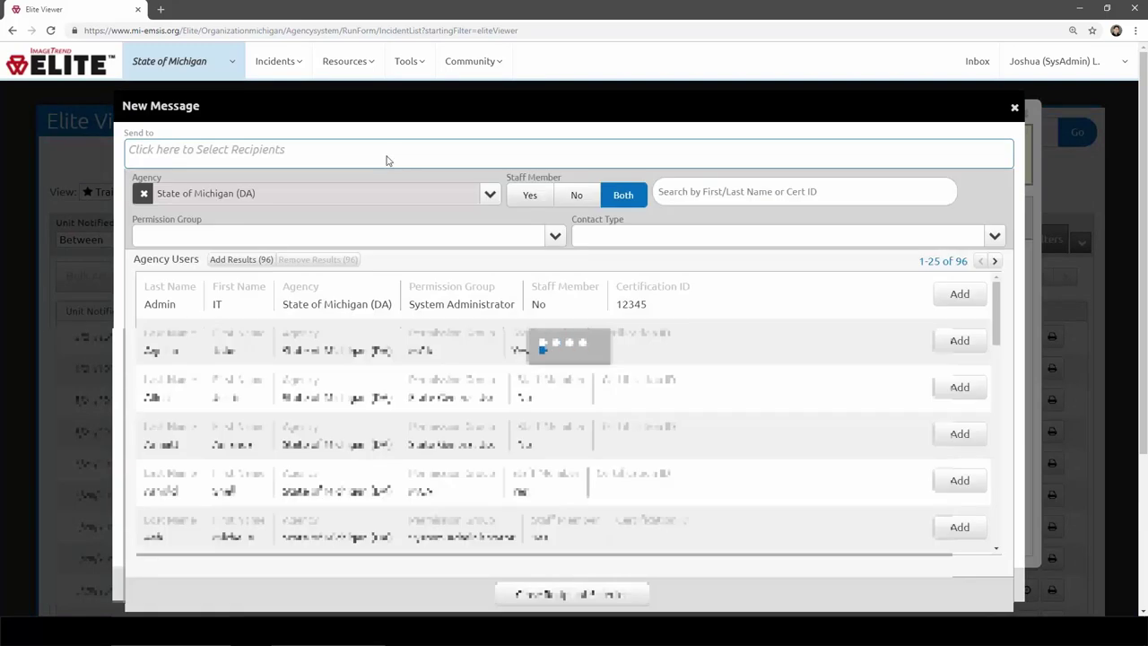
pyautogui.click(475, 194)
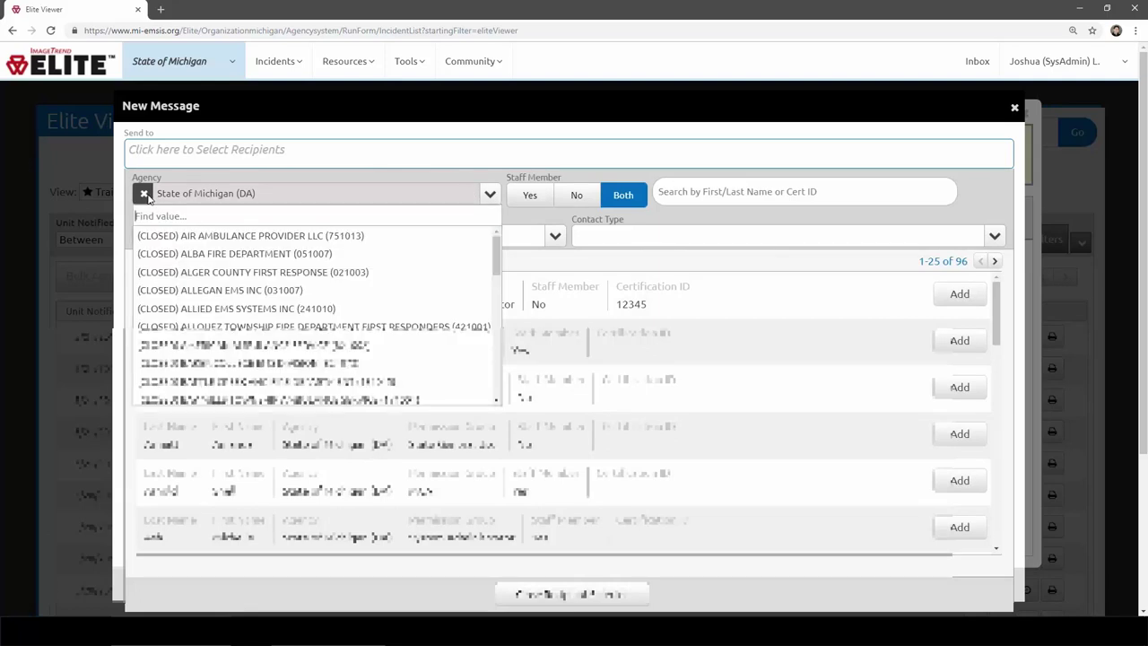
pyautogui.click(305, 155)
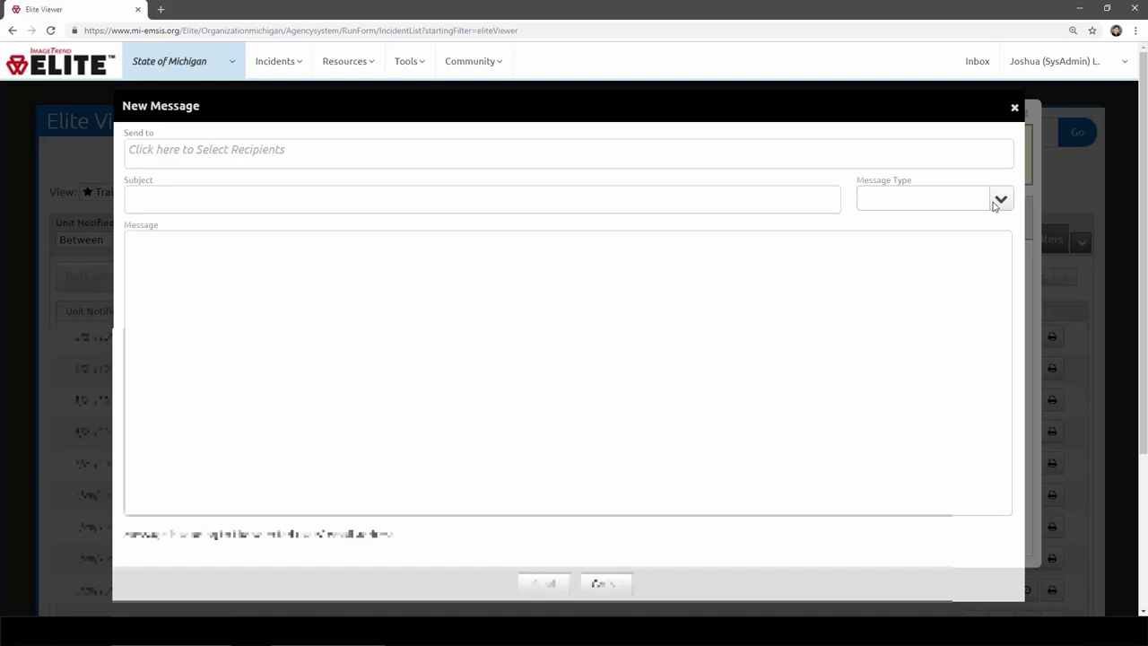
# Review the available message types, discard the new message and close the incident's messages
pyautogui.click(997, 200)
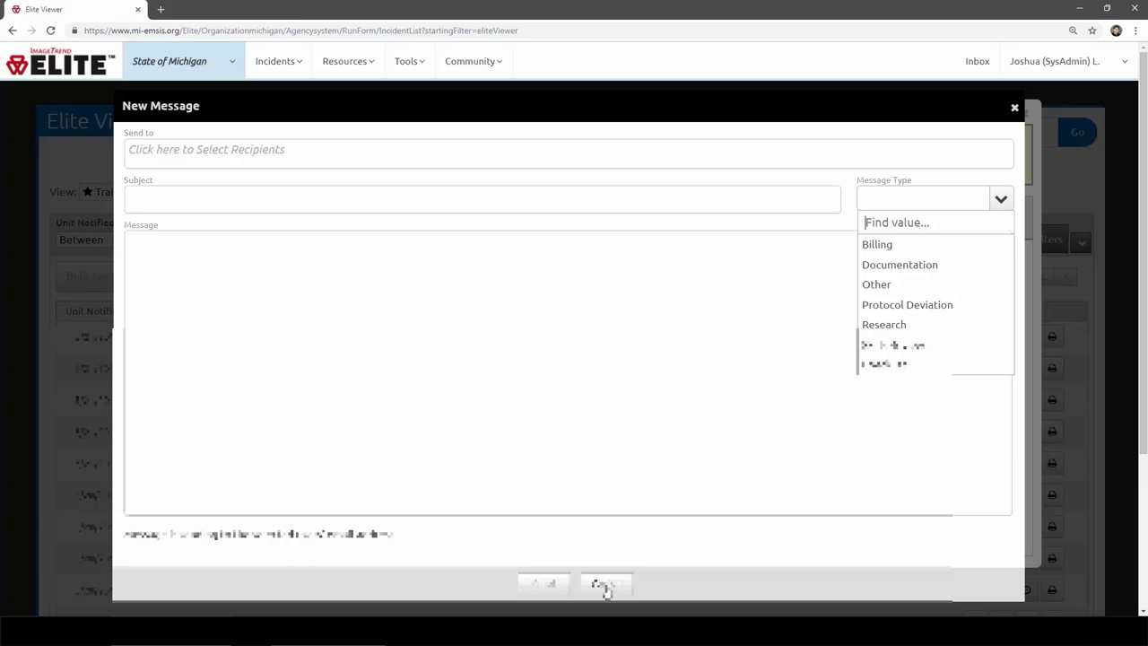
pyautogui.click(658, 430)
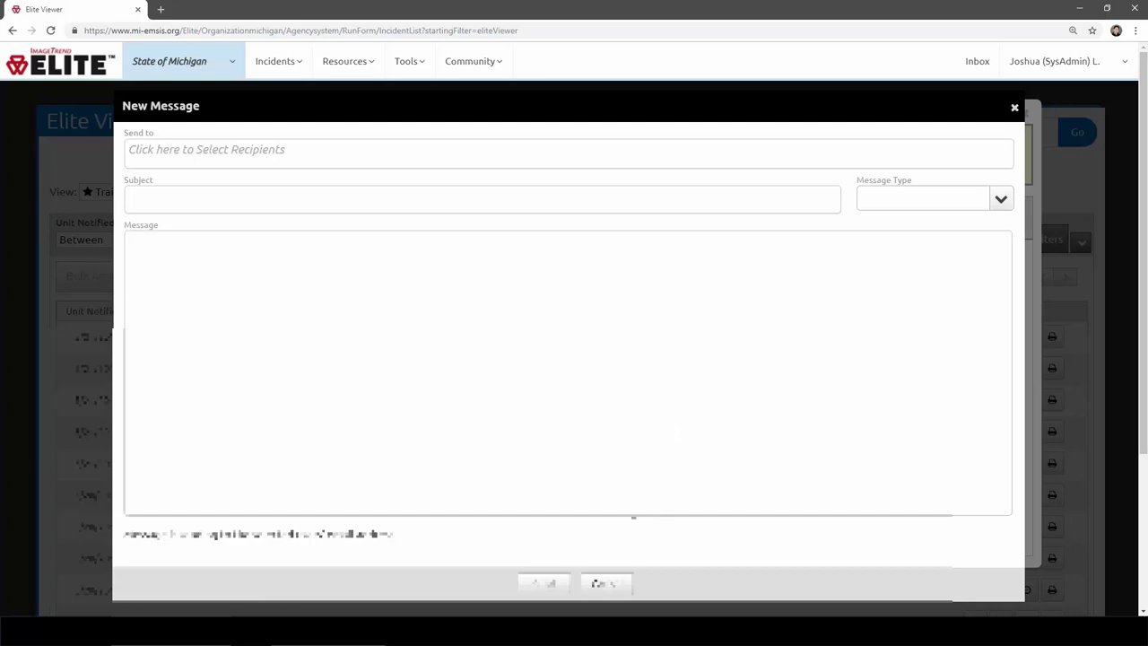
pyautogui.click(596, 586)
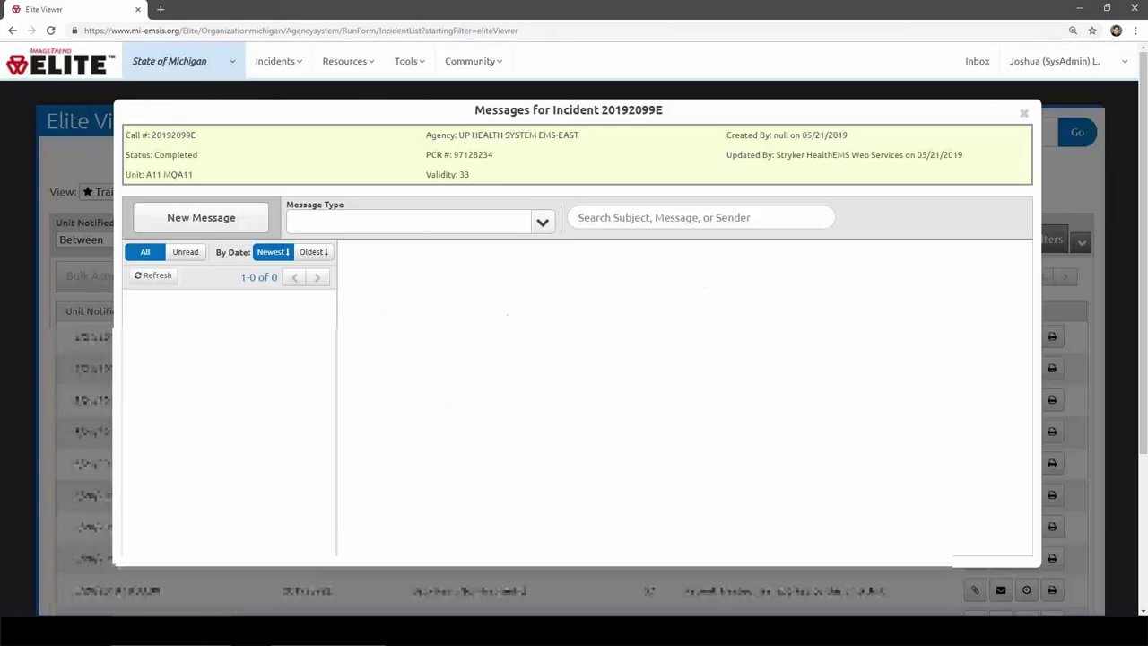
pyautogui.click(1024, 116)
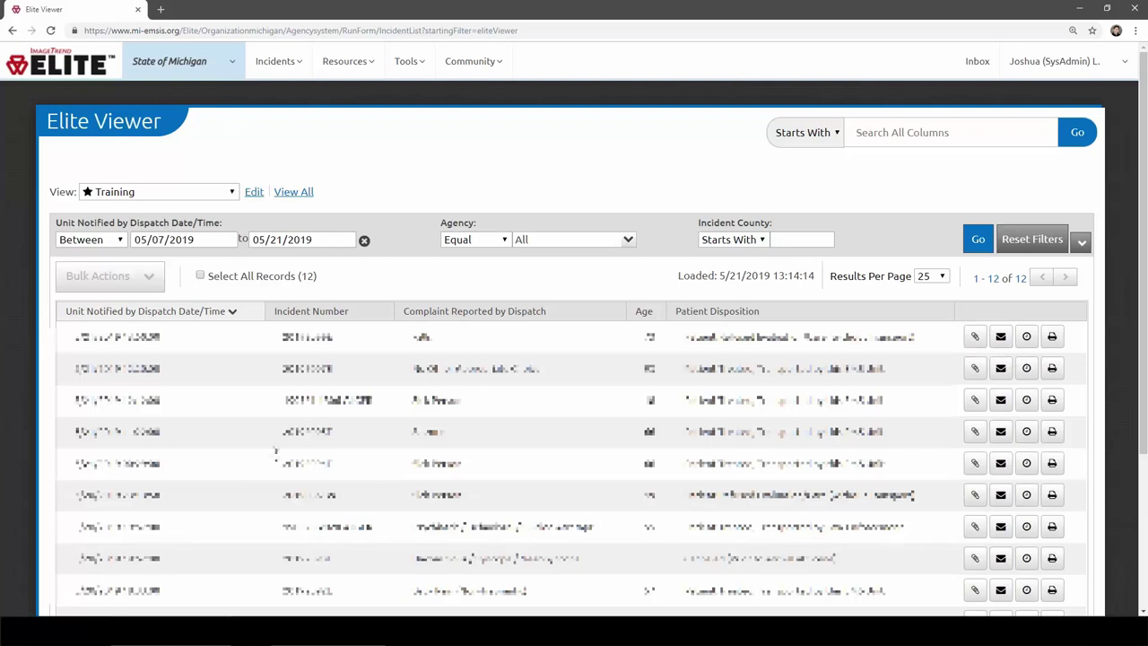
# Select the first, second, third, fifth and sixth incidents in the list
pyautogui.click(176, 347)
pyautogui.click(193, 344)
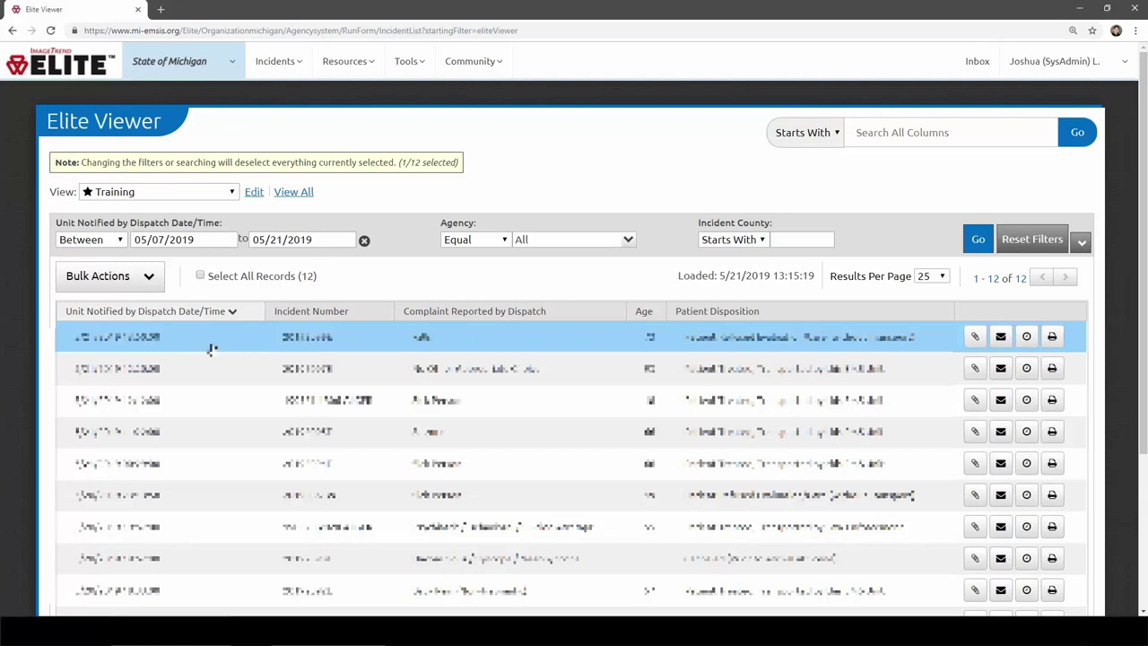
pyautogui.click(215, 377)
pyautogui.click(210, 408)
pyautogui.click(203, 468)
pyautogui.click(198, 505)
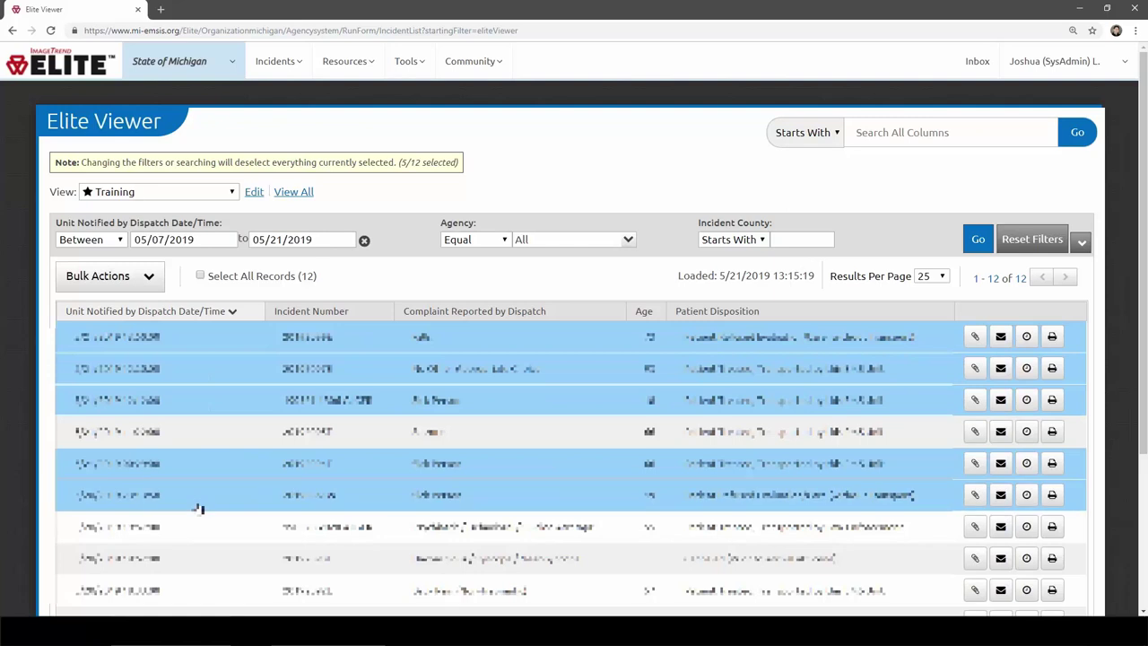
# Try to create a combined print report for the five selected incidents as a bulk action
pyautogui.click(151, 279)
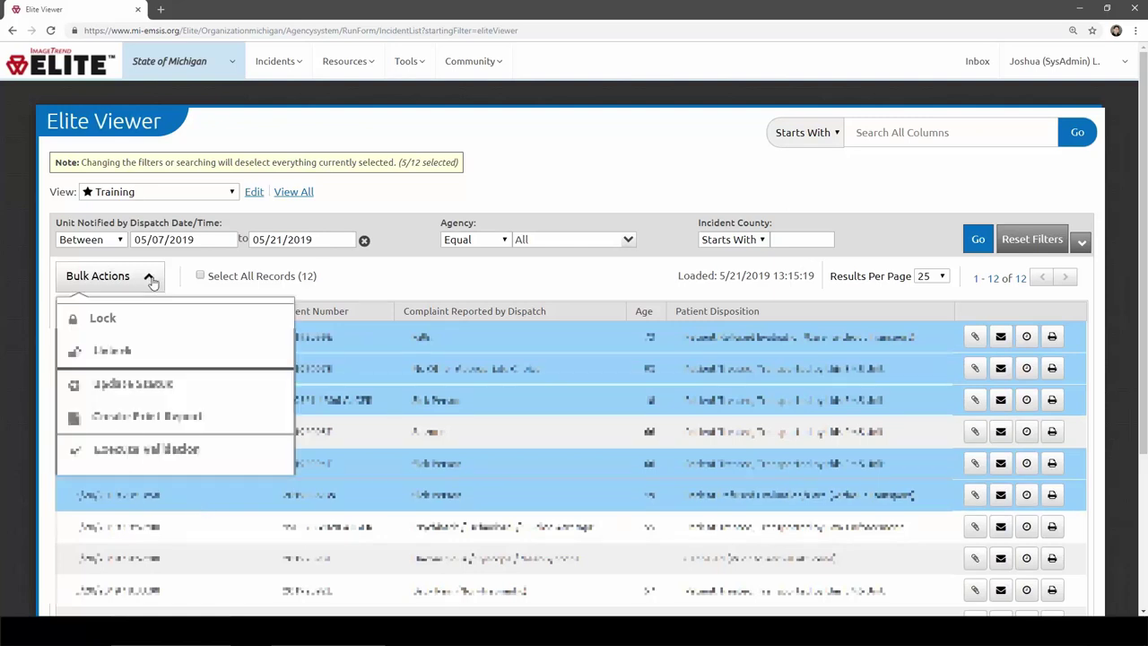
pyautogui.click(178, 421)
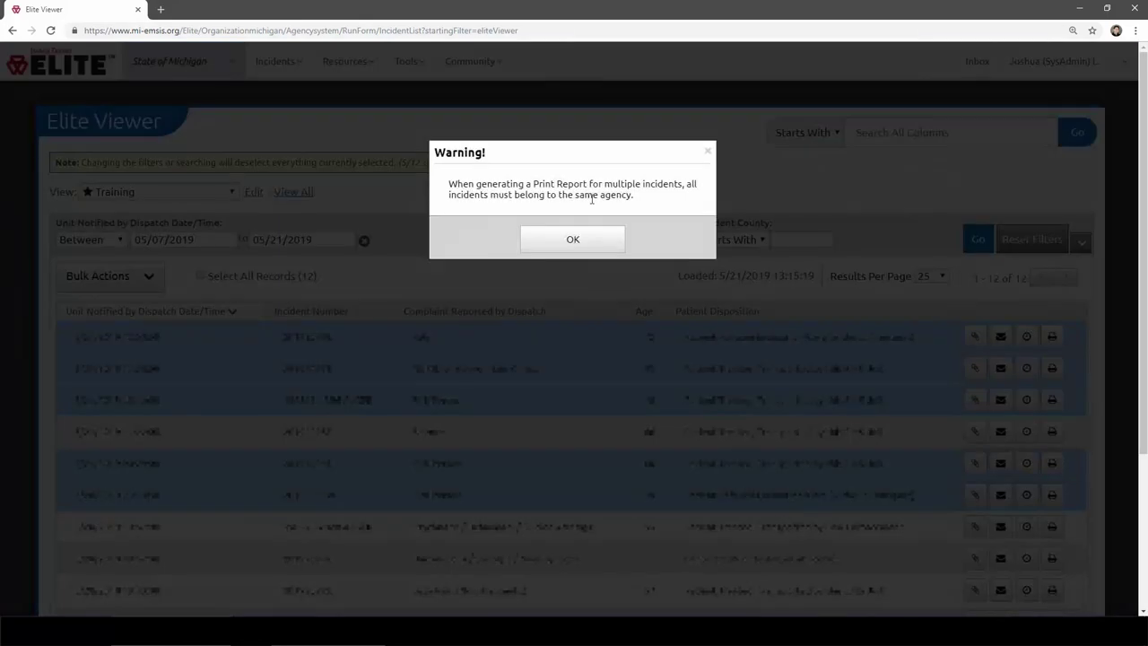
pyautogui.click(593, 244)
# Deselect the fifth and sixth incidents and try to create a combined print report for the first three
pyautogui.click(133, 469)
pyautogui.click(130, 491)
pyautogui.click(128, 283)
pyautogui.click(144, 418)
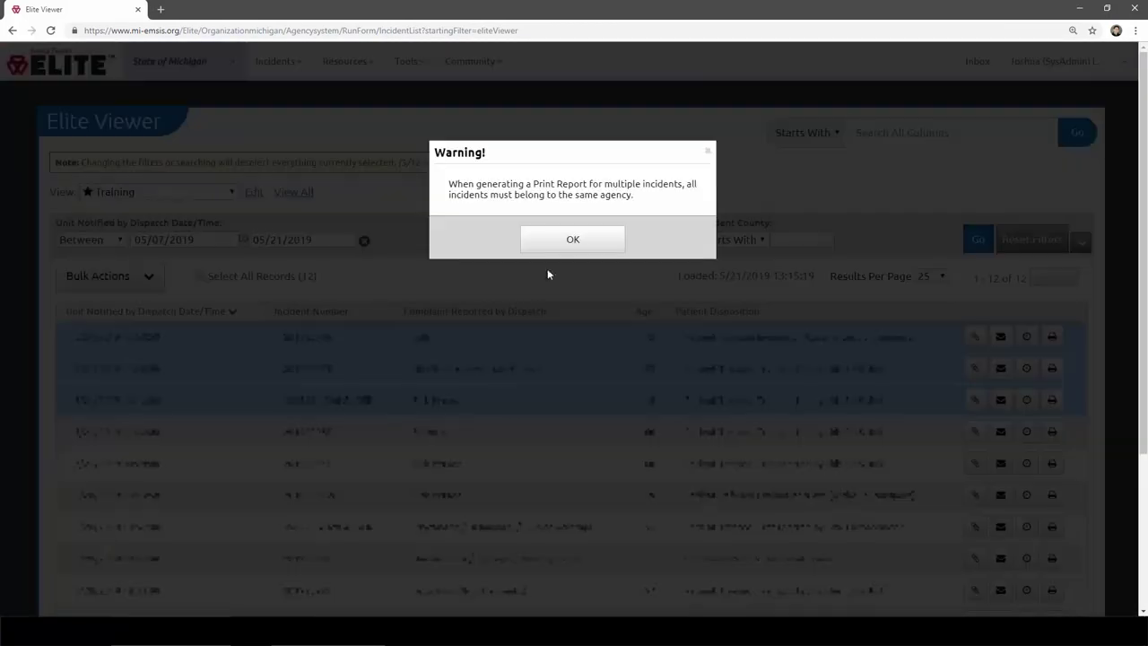
pyautogui.click(545, 241)
# Deselect the third incident, open the combined print report options for the first two incidents, and cancel the report
pyautogui.click(149, 403)
pyautogui.click(113, 277)
pyautogui.click(134, 416)
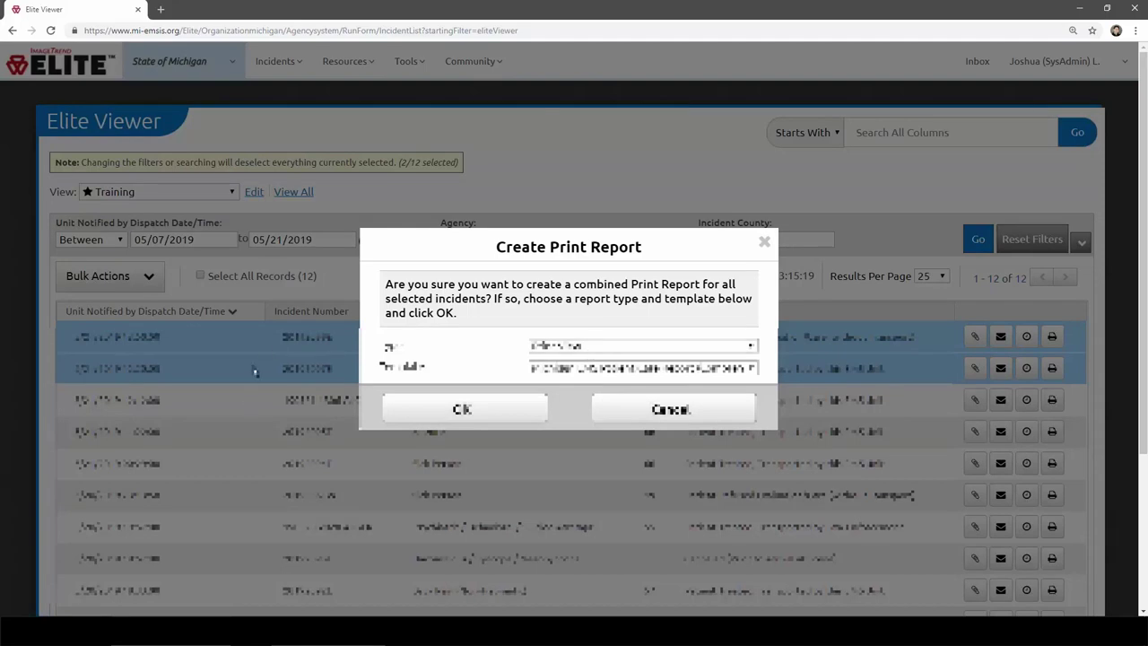
pyautogui.click(644, 412)
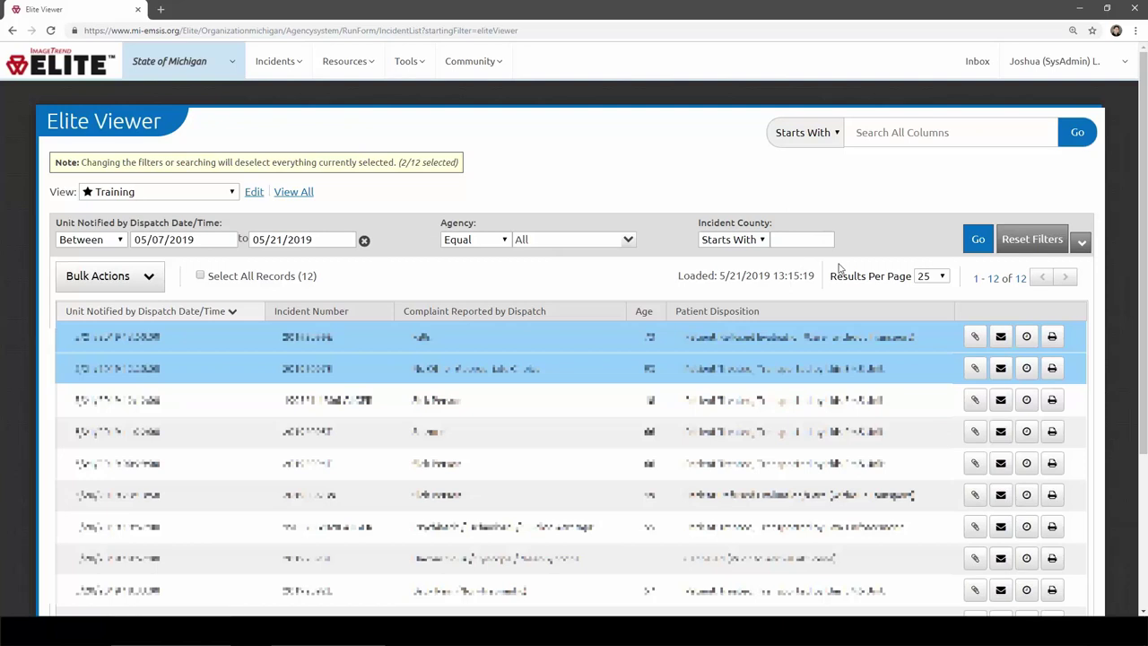
# Expand the filters, restrict the list to incidents whose Incident County is Equal to Marquette, and collapse the extra filters
pyautogui.click(1082, 242)
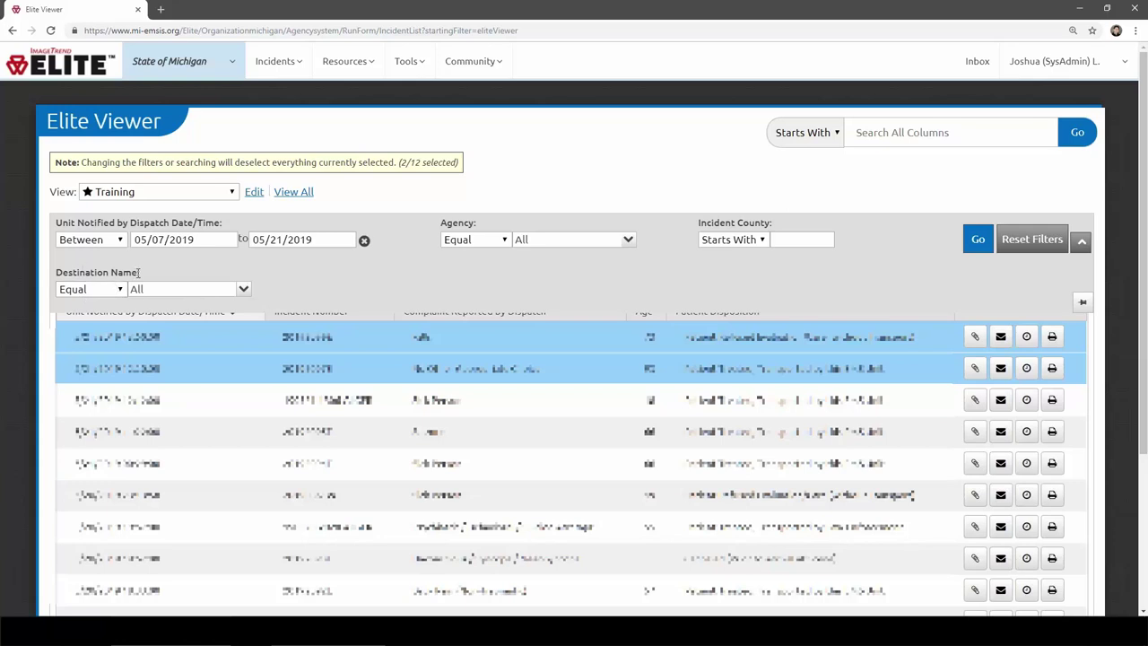
pyautogui.click(731, 239)
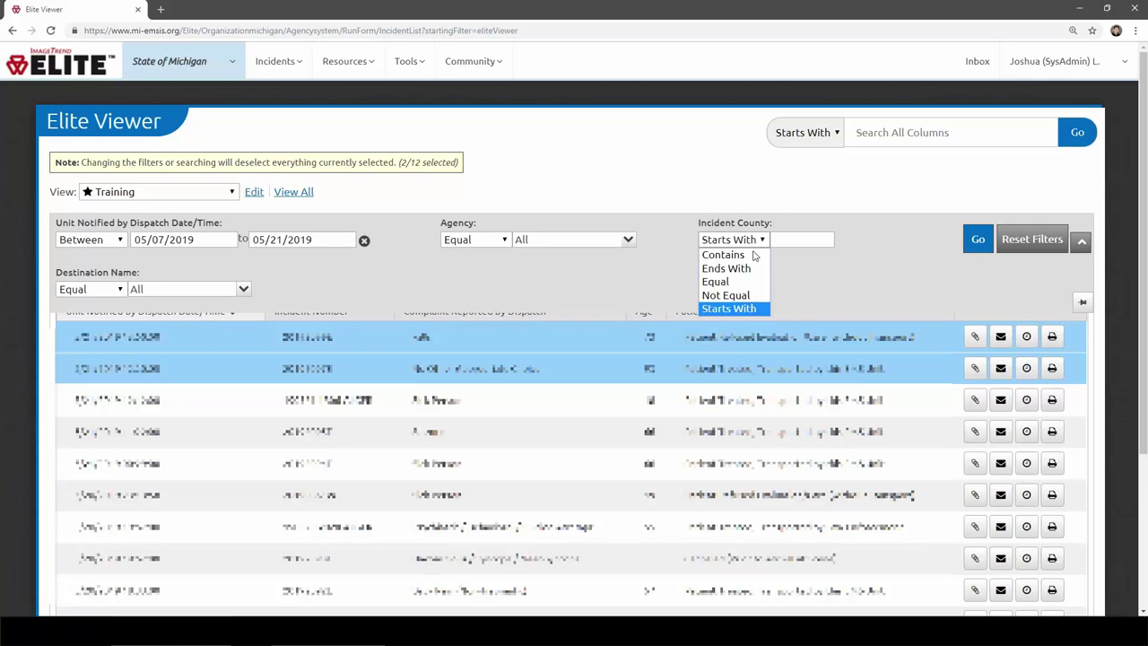
pyautogui.click(718, 279)
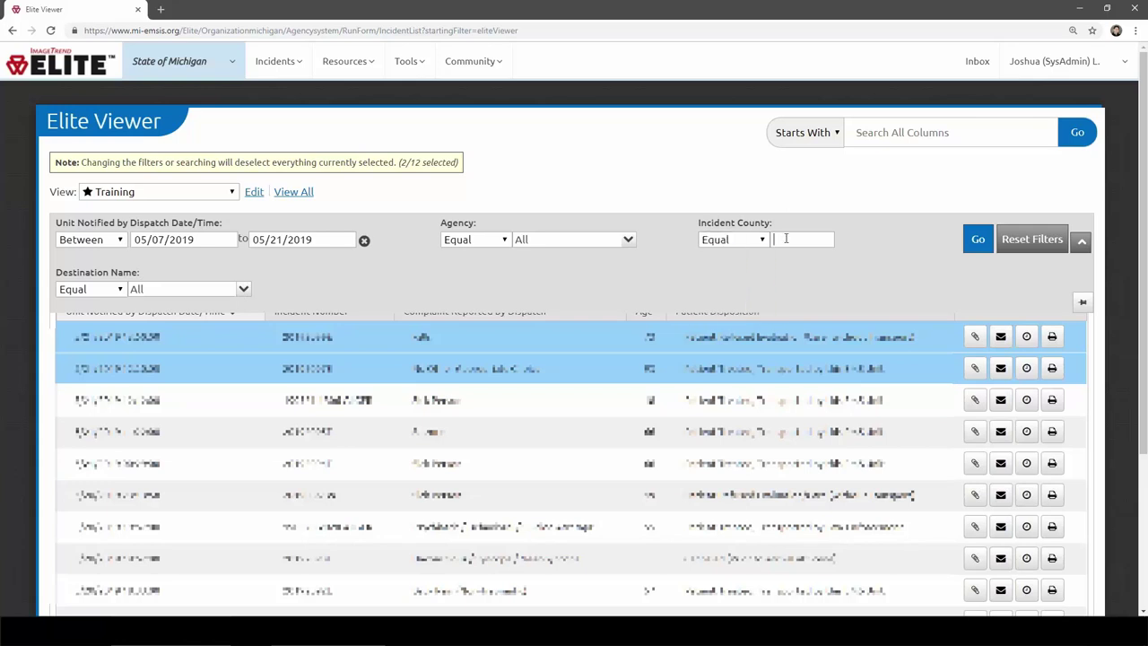
pyautogui.click(786, 239)
pyautogui.write('Marquette')
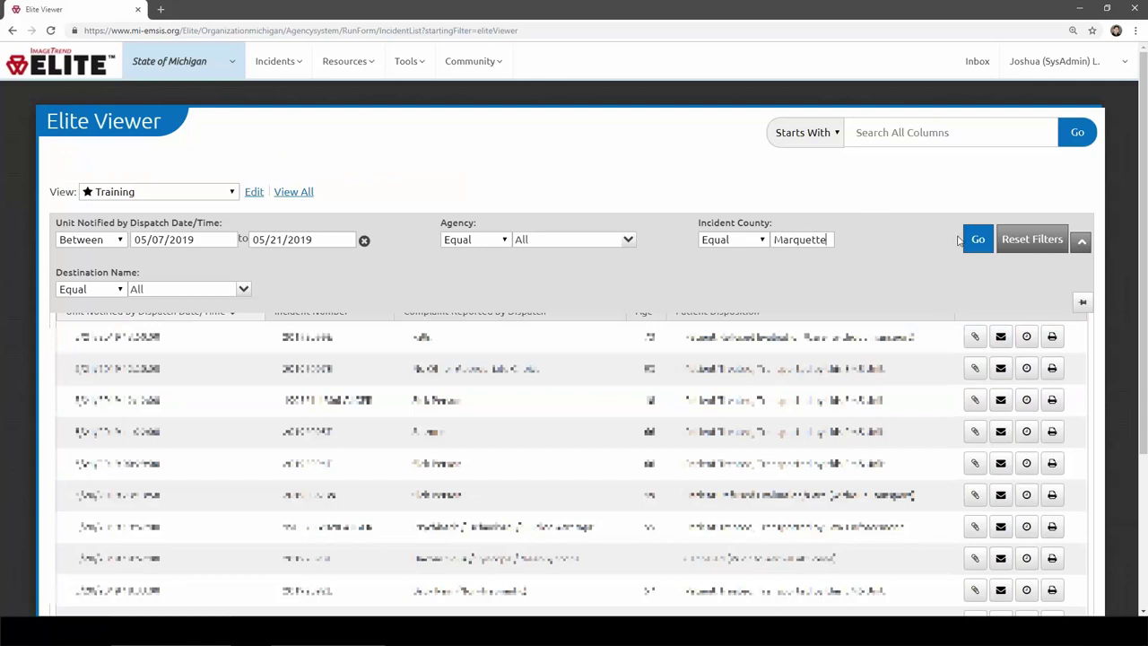
pyautogui.click(978, 240)
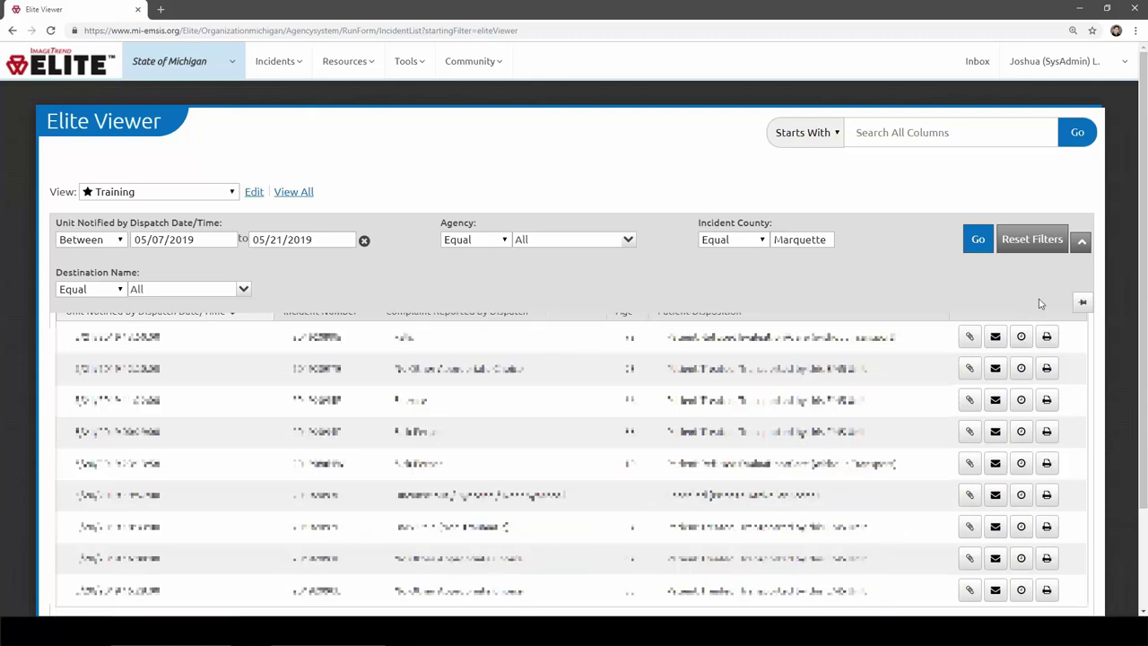
pyautogui.click(1082, 242)
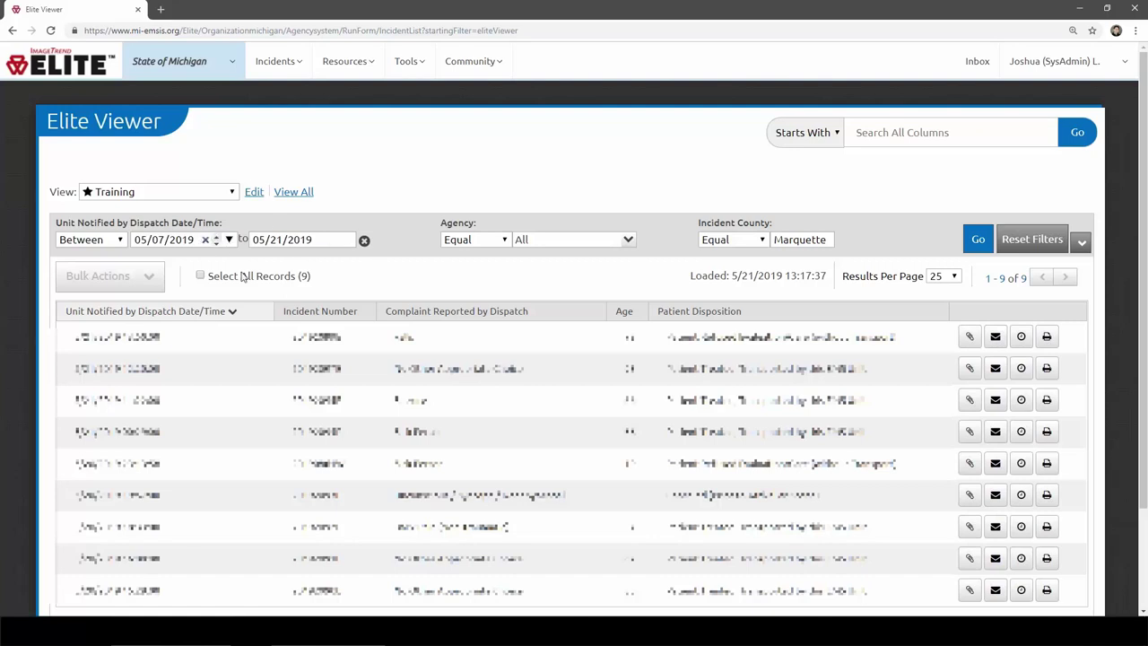
# Set the dispatch date range to start on 05/21/2019, apply the filter, and sort the incidents by Complaint Reported by Dispatch
pyautogui.click(161, 244)
pyautogui.write('21')
pyautogui.click(975, 242)
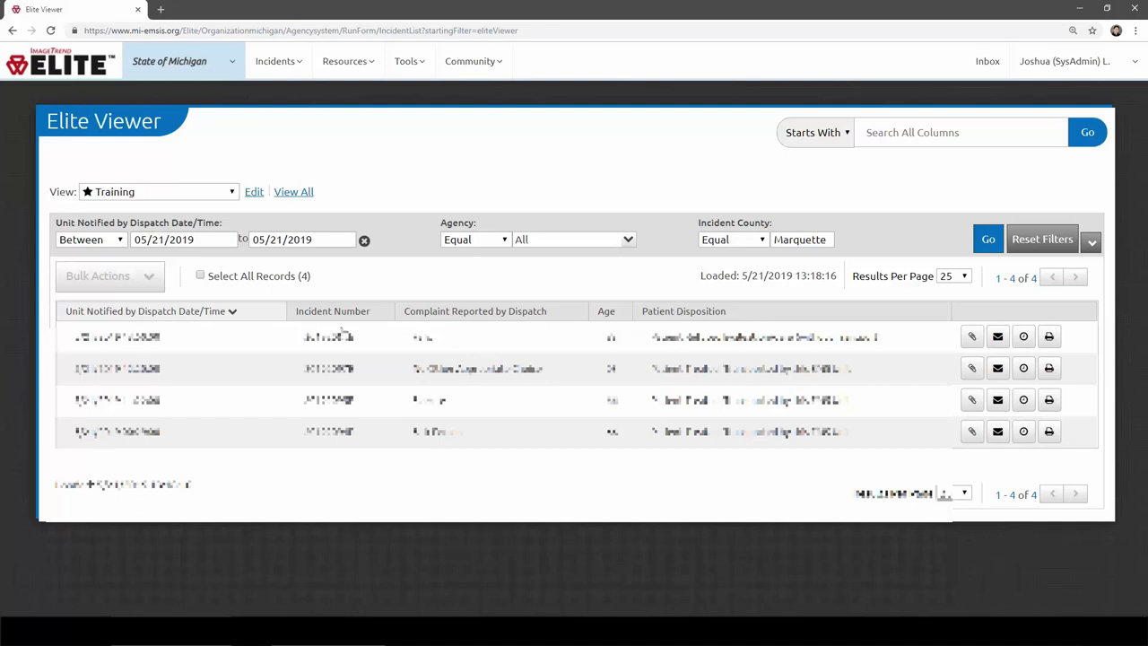
pyautogui.click(439, 312)
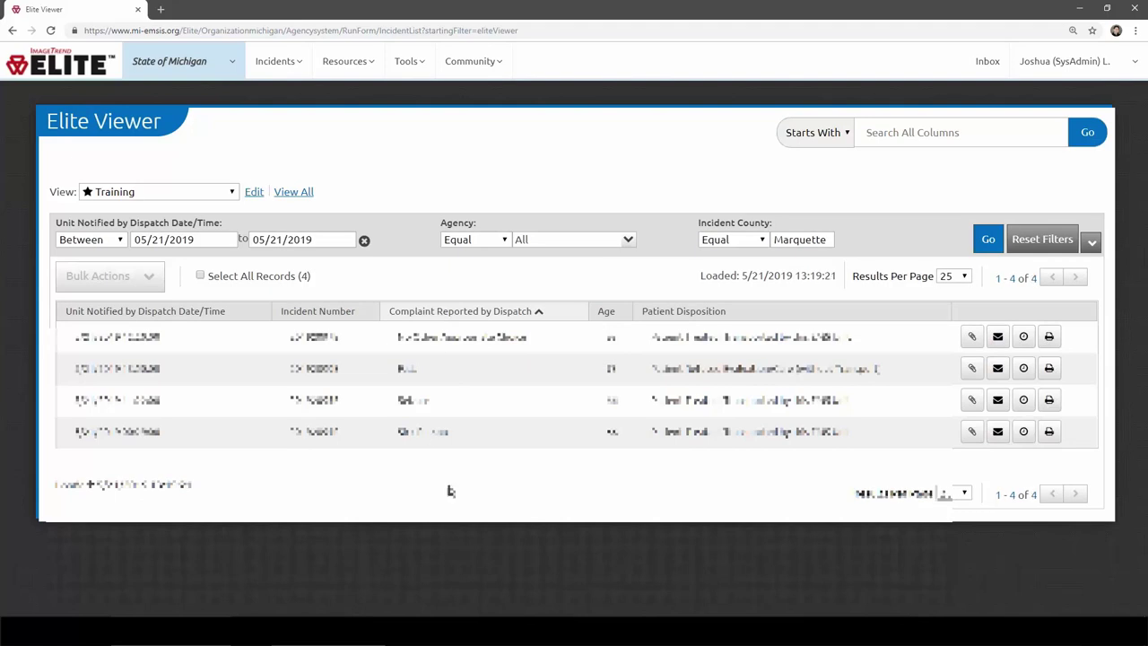
# Sort the incident list by Age
pyautogui.click(607, 312)
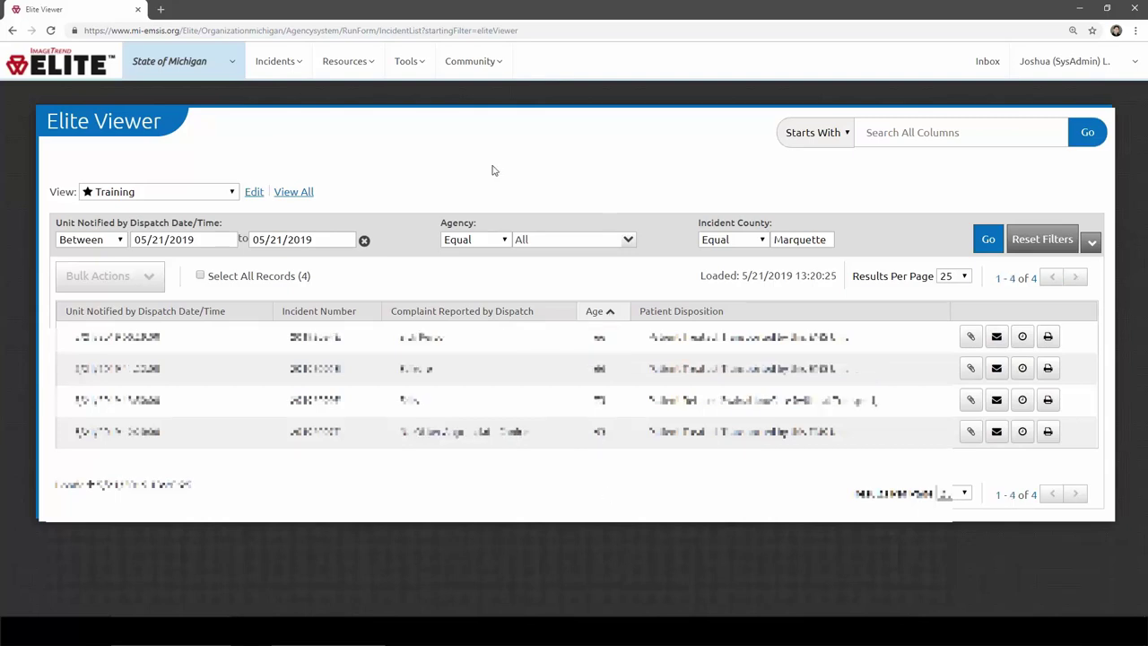
pyautogui.click(537, 383)
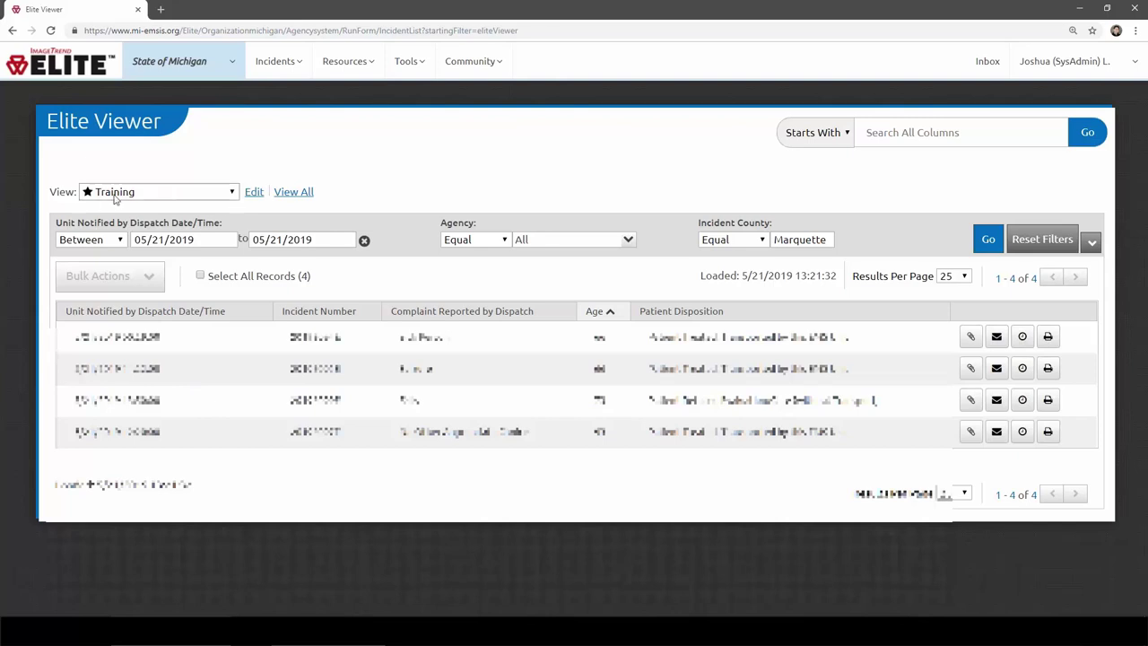
# Open the list of all incident list views and filter it to the Elite Viewer category
pyautogui.click(231, 195)
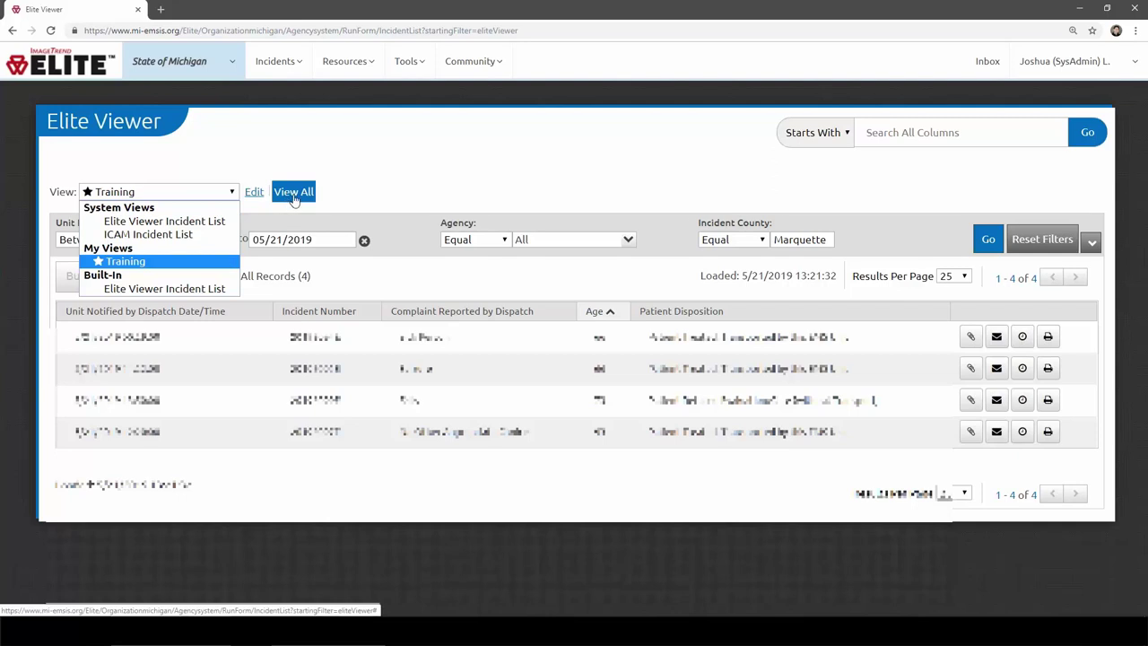
pyautogui.click(306, 203)
pyautogui.click(308, 197)
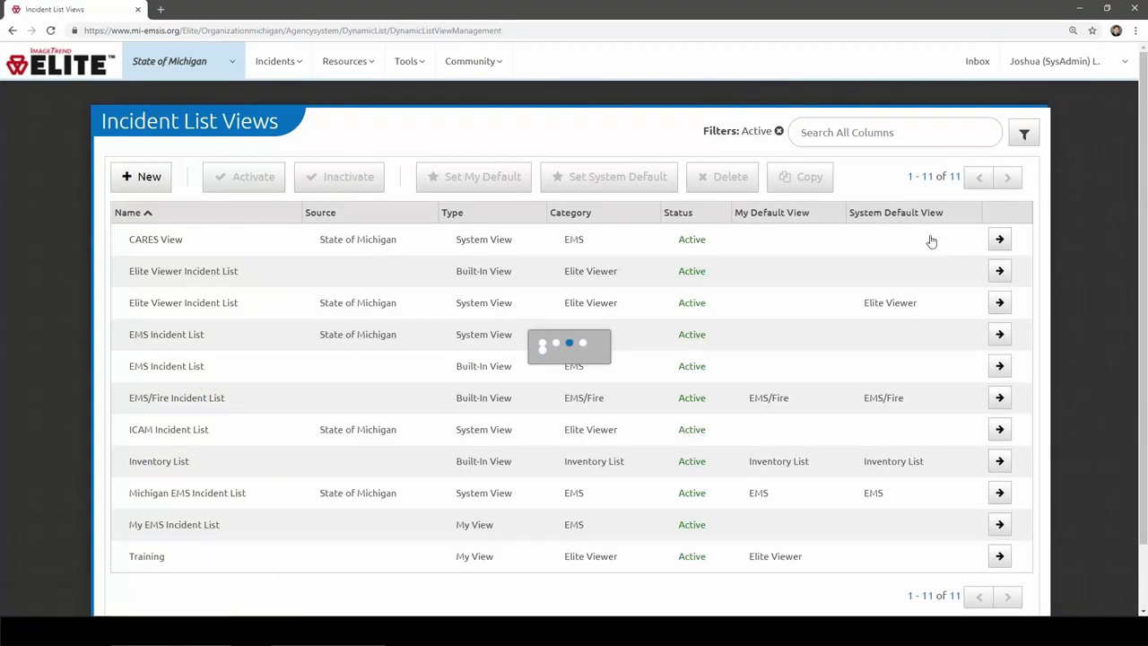
pyautogui.click(1024, 135)
pyautogui.click(971, 241)
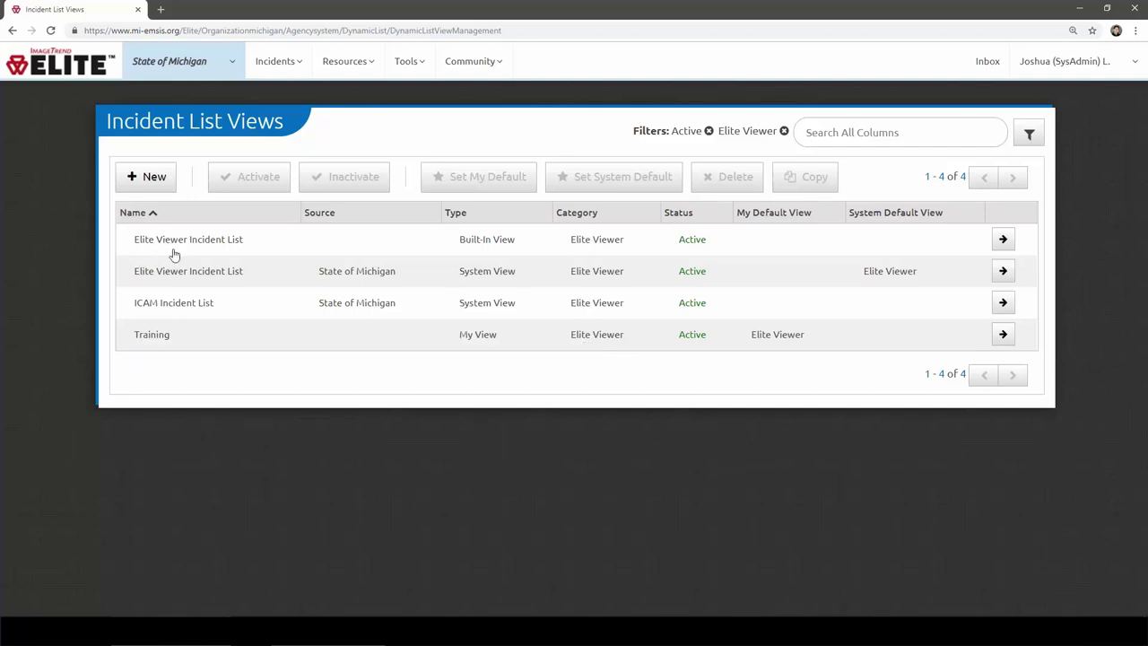
# Try selecting both Elite Viewer Incident List views together and the Training view alone, clearing each selection
pyautogui.click(395, 283)
pyautogui.keyDown('ctrl'); pyautogui.click(391, 251); pyautogui.keyUp('ctrl')
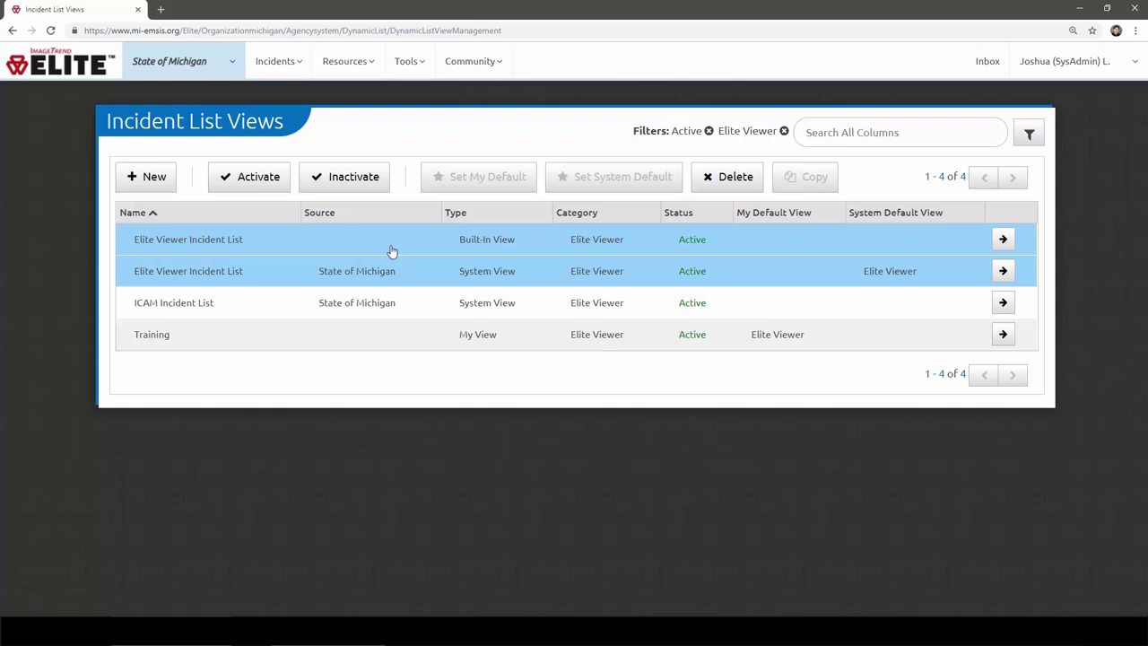
pyautogui.keyDown('ctrl'); pyautogui.click(391, 251); pyautogui.keyUp('ctrl')
pyautogui.keyDown('ctrl'); pyautogui.click(388, 274); pyautogui.keyUp('ctrl')
pyautogui.click(361, 333)
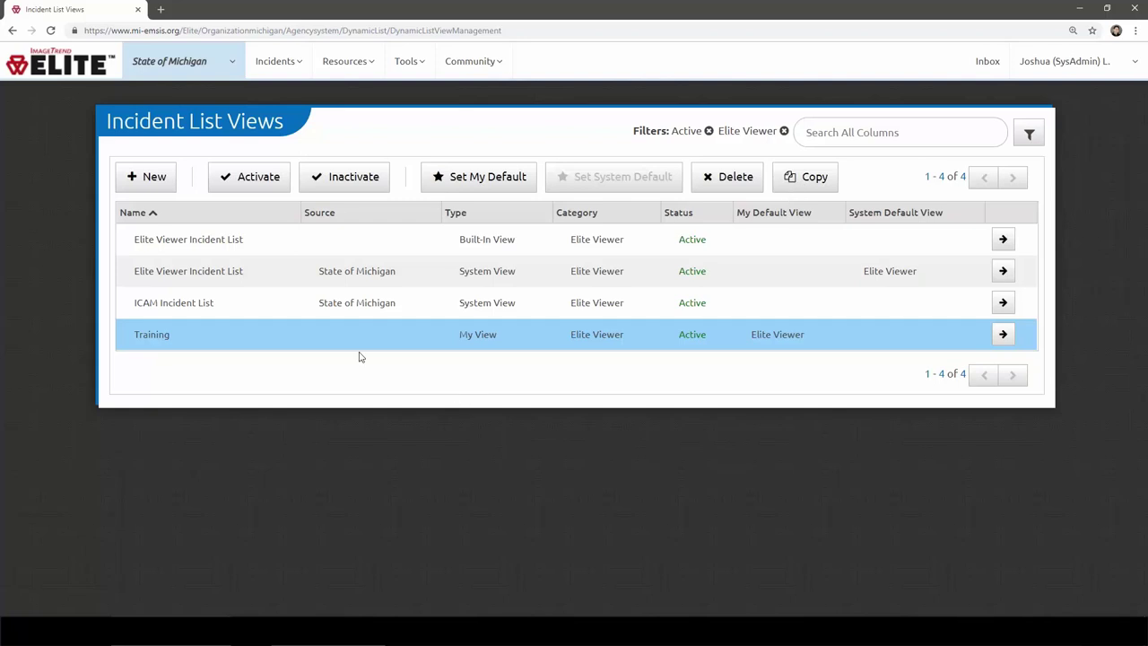
pyautogui.click(290, 338)
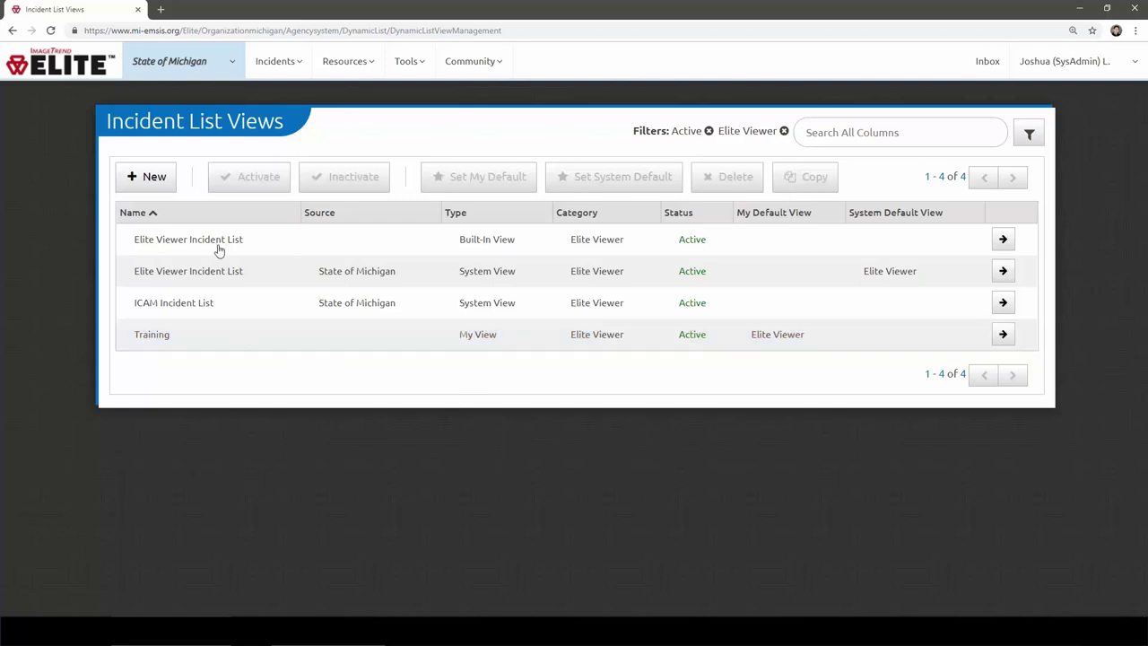
# Open the copy options for the State of Michigan Elite Viewer Incident List view and cancel the copy
pyautogui.click(216, 275)
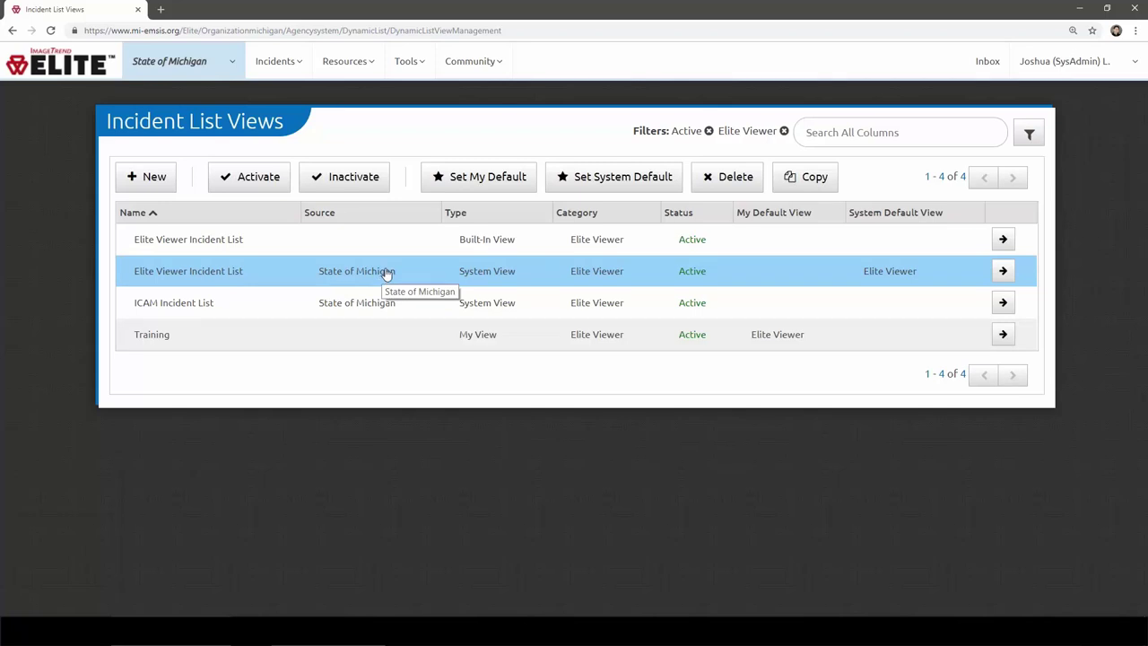
pyautogui.click(798, 184)
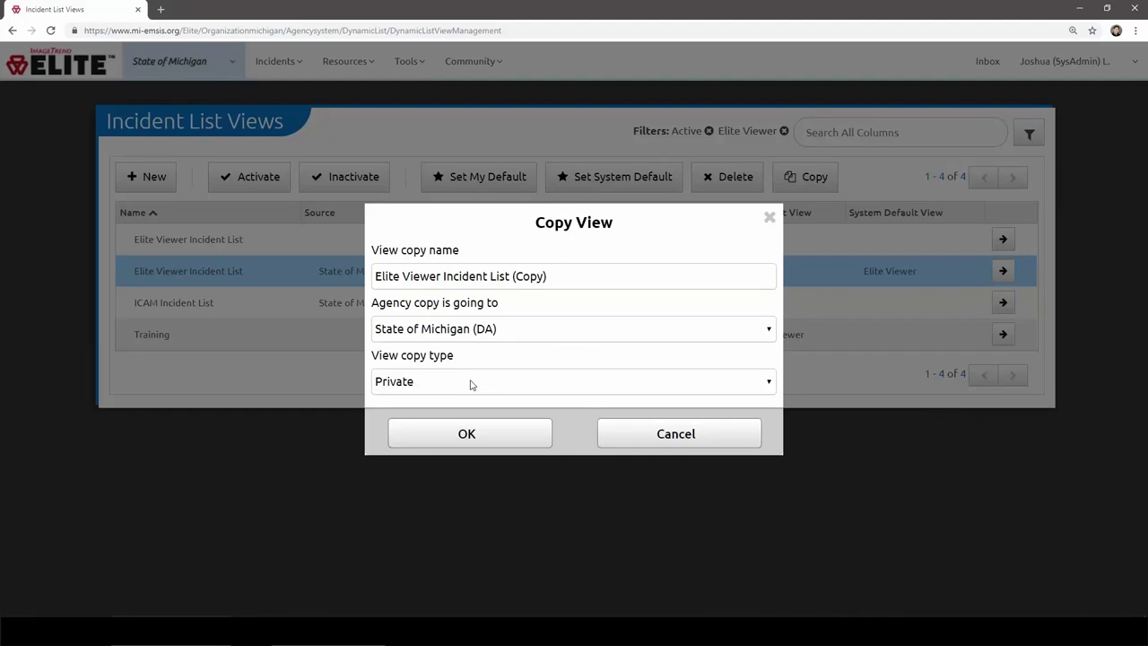
pyautogui.click(634, 439)
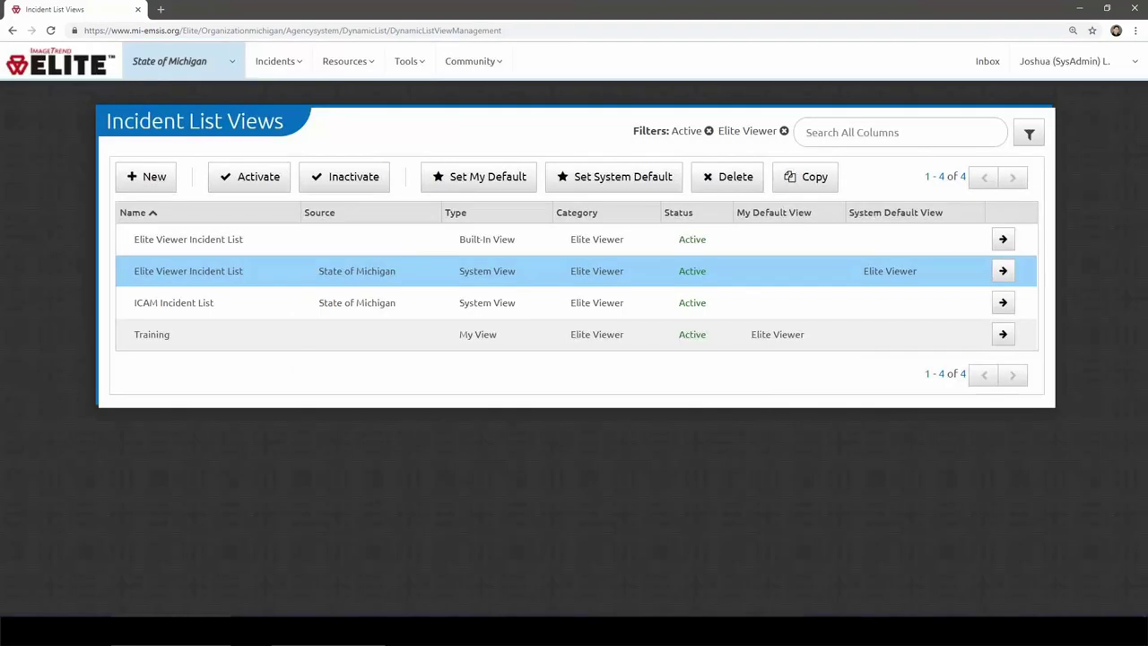
# Select only the Training view and open its configuration
pyautogui.keyDown('ctrl'); pyautogui.click(278, 334); pyautogui.keyUp('ctrl')
pyautogui.keyDown('ctrl'); pyautogui.click(282, 276); pyautogui.keyUp('ctrl')
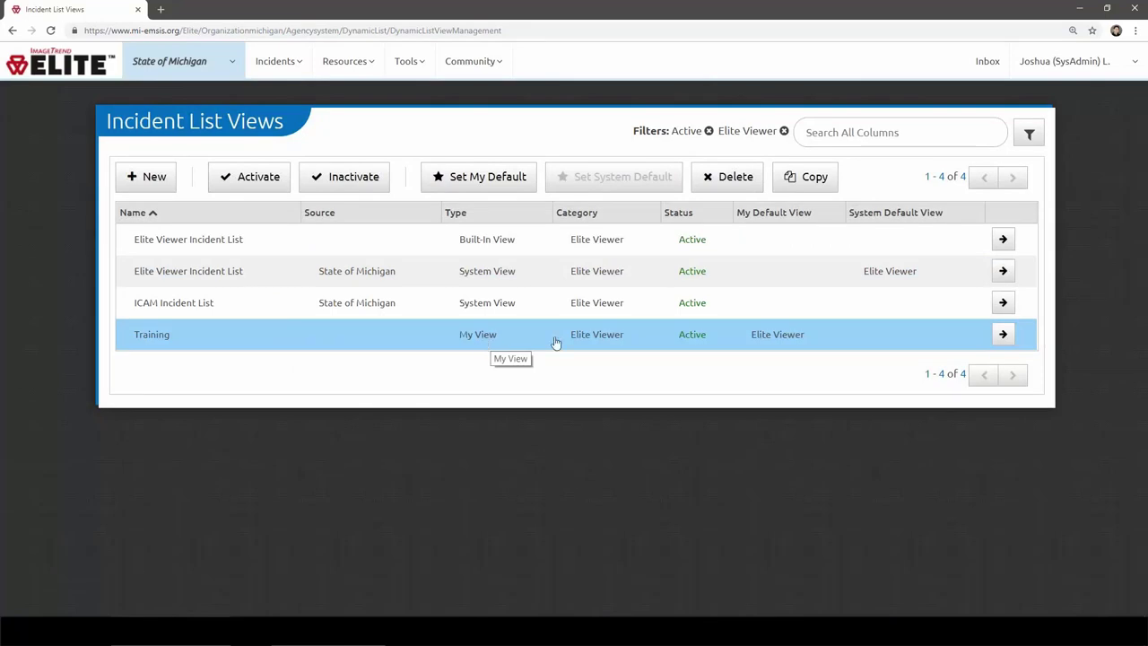
pyautogui.click(1002, 334)
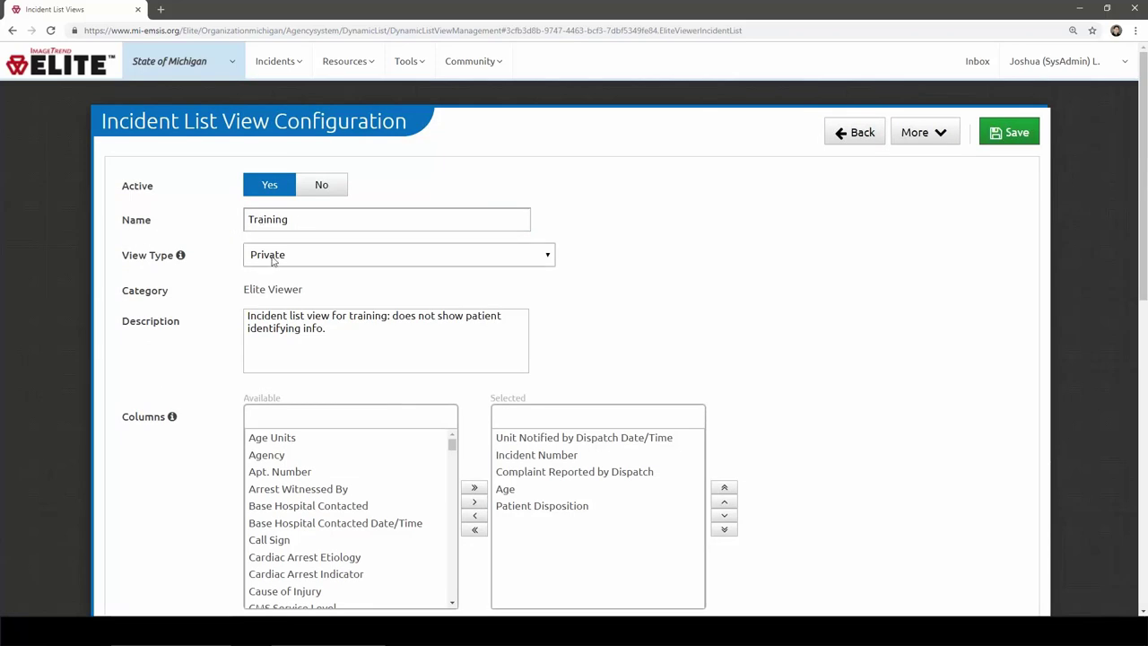
# Examine the Training view's description, columns, default sort, filters and criteria
pyautogui.click(334, 328)
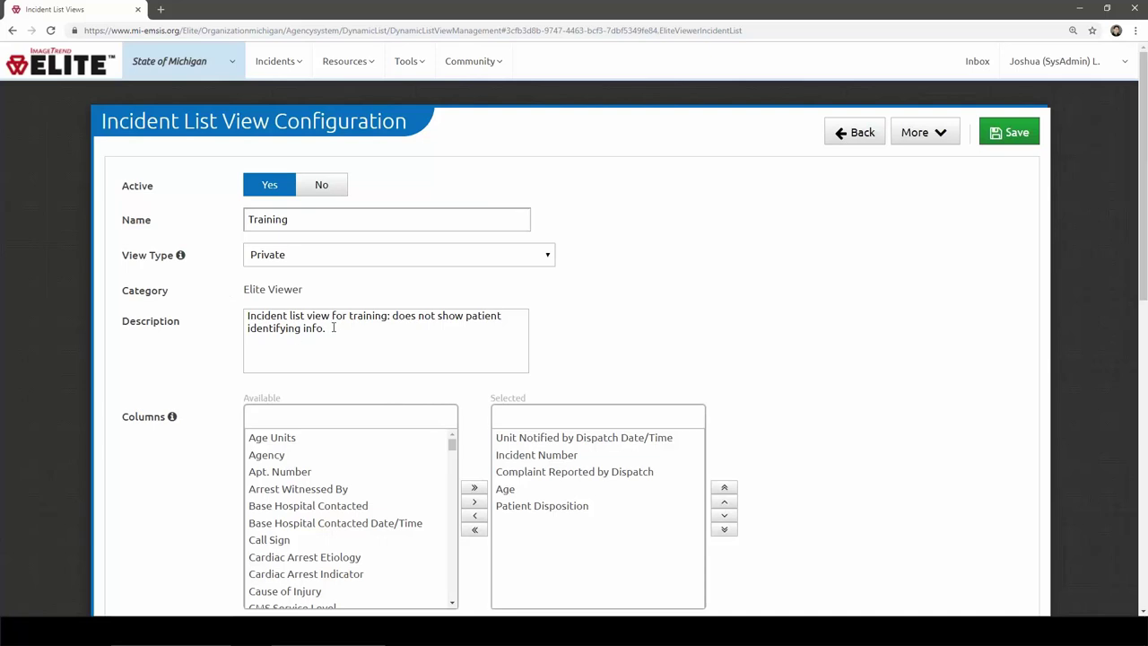
pyautogui.scroll(-1, 960, 348)
pyautogui.scroll(-3, 960, 347)
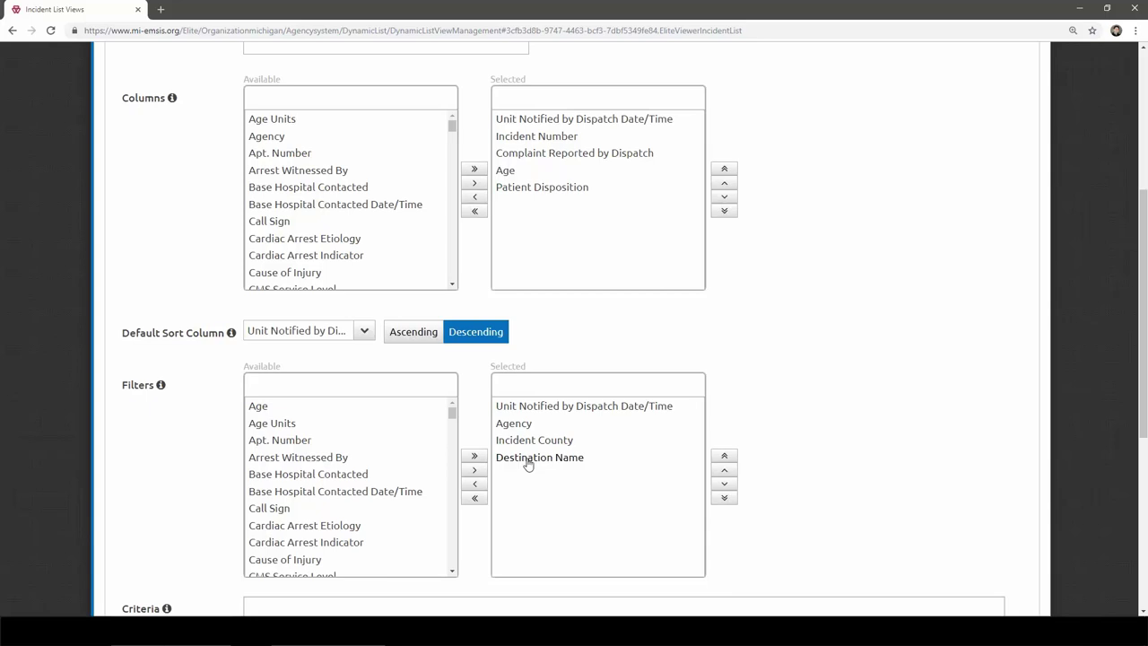
pyautogui.scroll(-4, 769, 415)
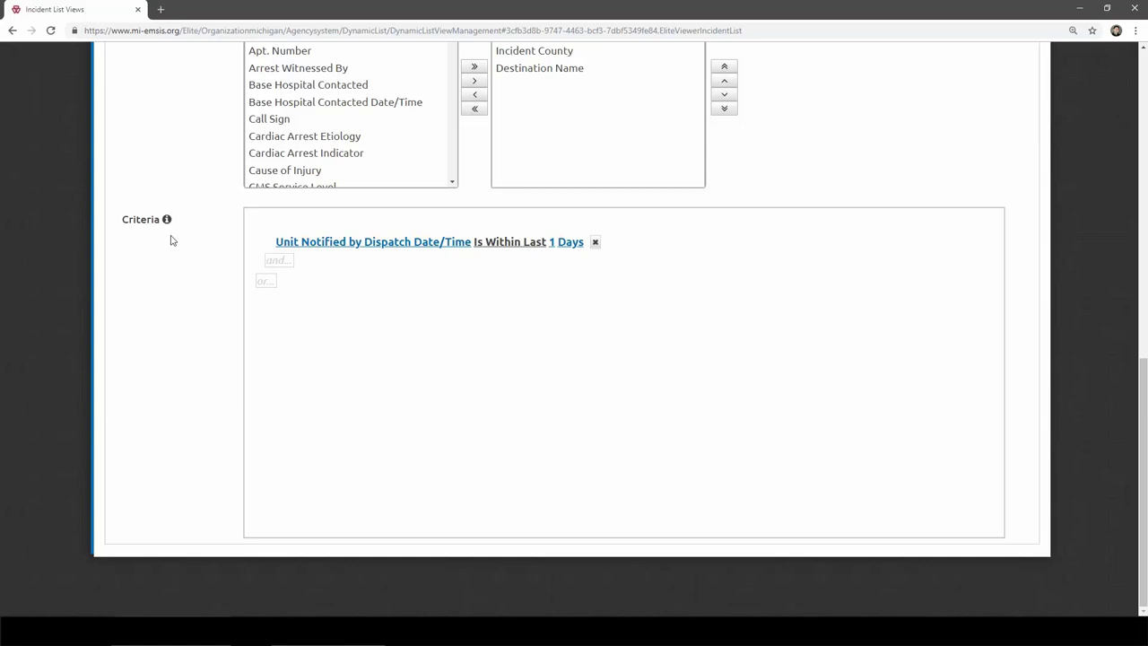
pyautogui.scroll(3, 173, 240)
pyautogui.scroll(3, 172, 241)
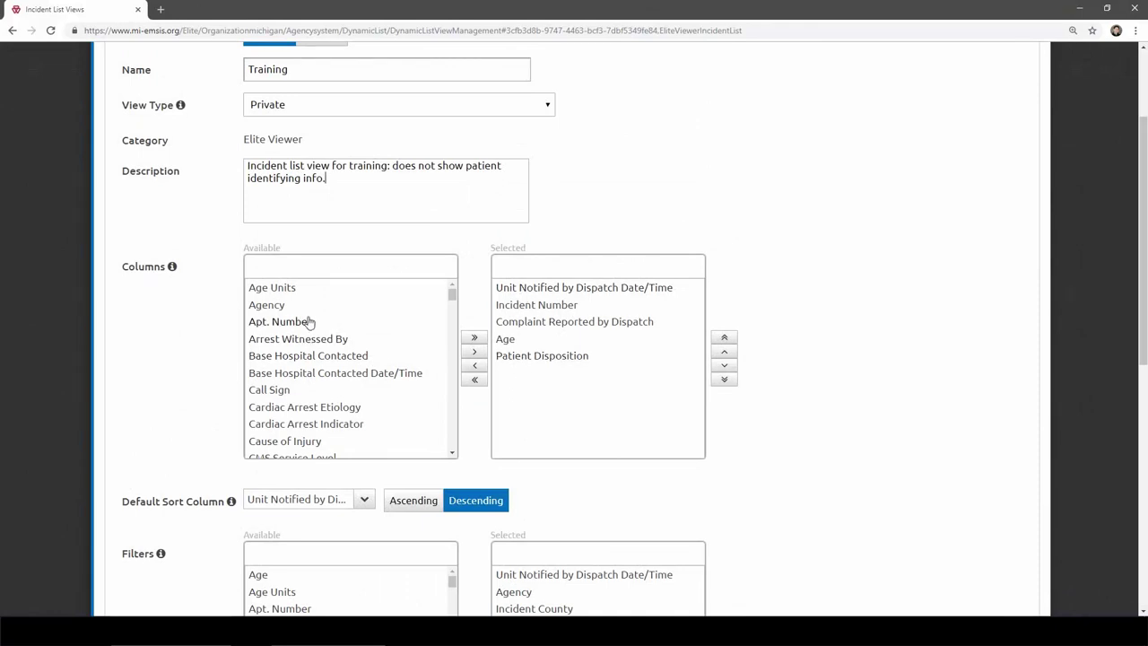
pyautogui.click(352, 266)
pyautogui.scroll(2, 886, 164)
# Copy the Training view under the name Cardiac Arrest and open the copied view
pyautogui.click(911, 131)
pyautogui.click(745, 216)
pyautogui.moveTo(479, 277); pyautogui.dragTo(298, 274)
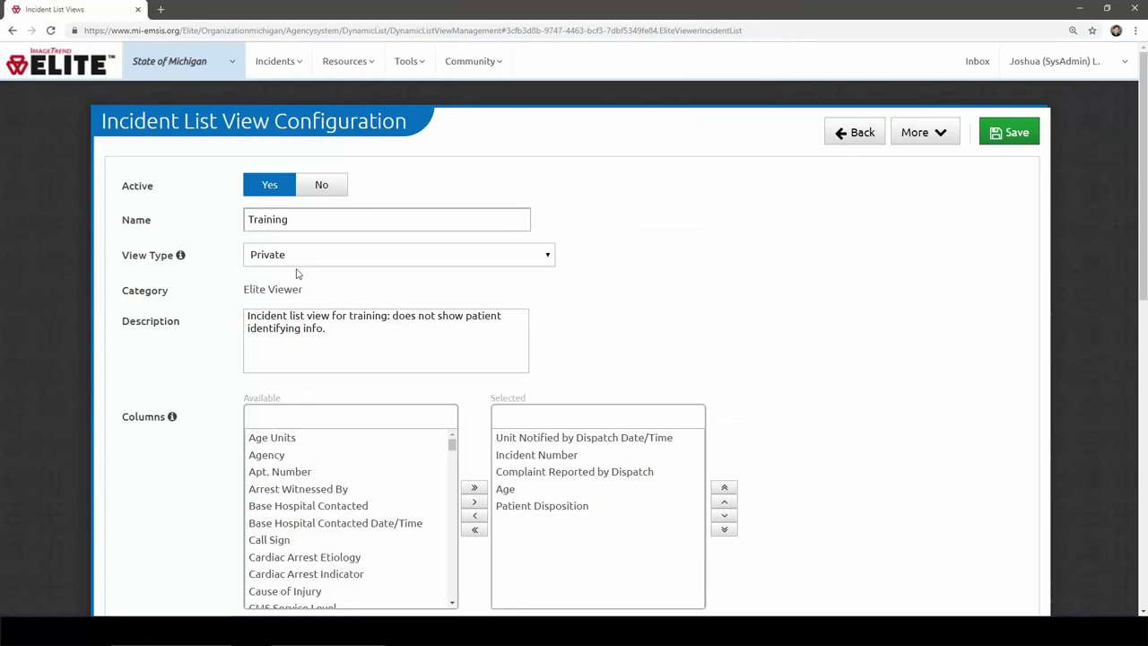
pyautogui.write('iac ')
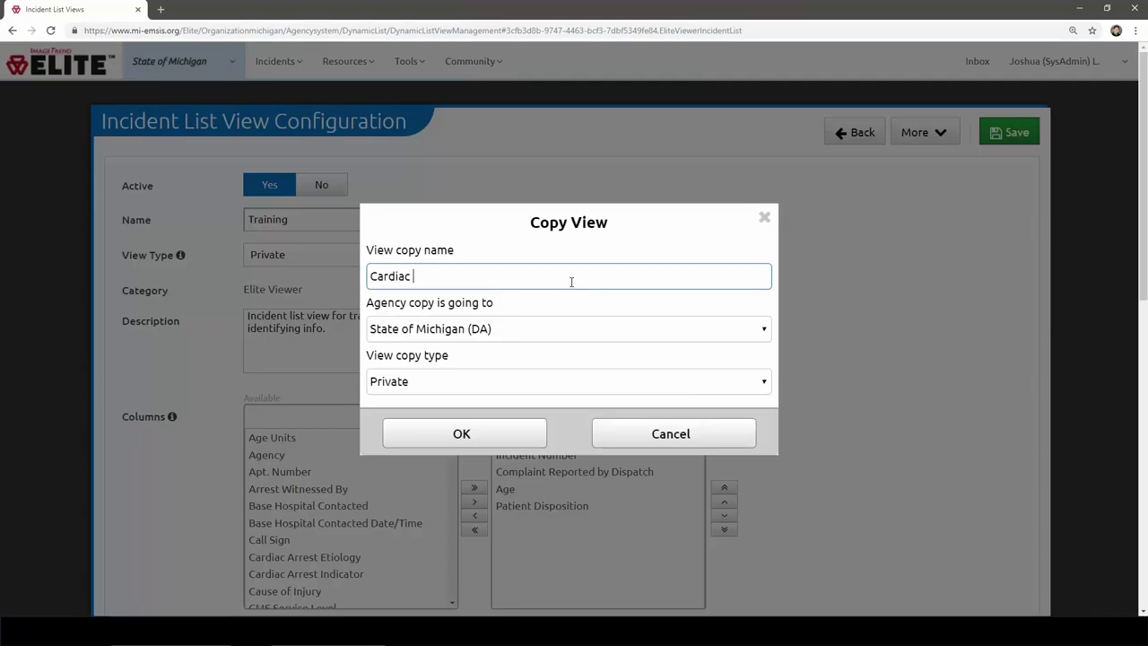
pyautogui.write('Arrest')
pyautogui.click(481, 432)
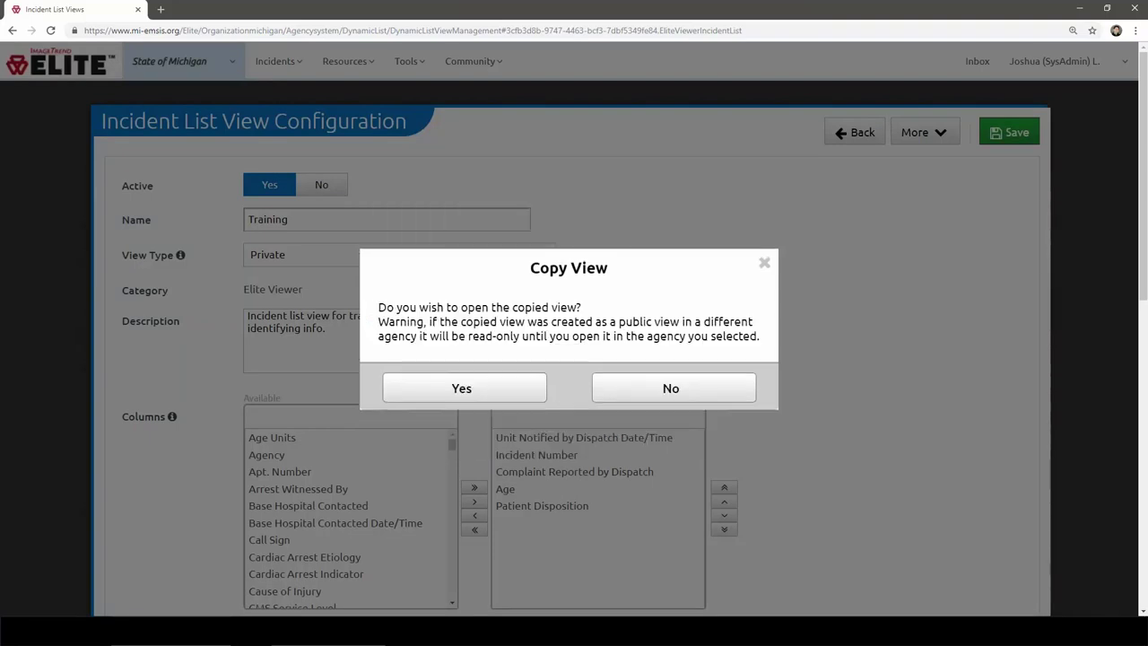
pyautogui.click(485, 388)
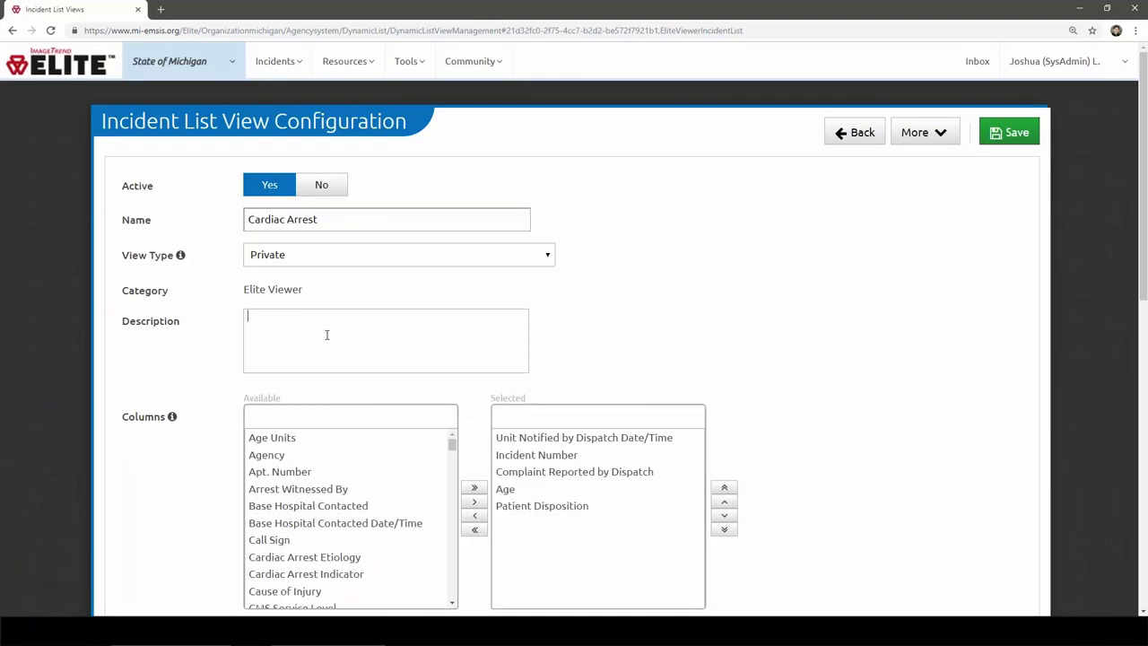
# Enter the description "Cardiac arrest calls." and add the Cardiac Arrest Etiology and ECG Cardiac Rhythm columns to the view
pyautogui.write('Ca')
pyautogui.write('ac arrest calls.')
pyautogui.scroll(-1, 776, 364)
pyautogui.write('cardi')
pyautogui.click(475, 427)
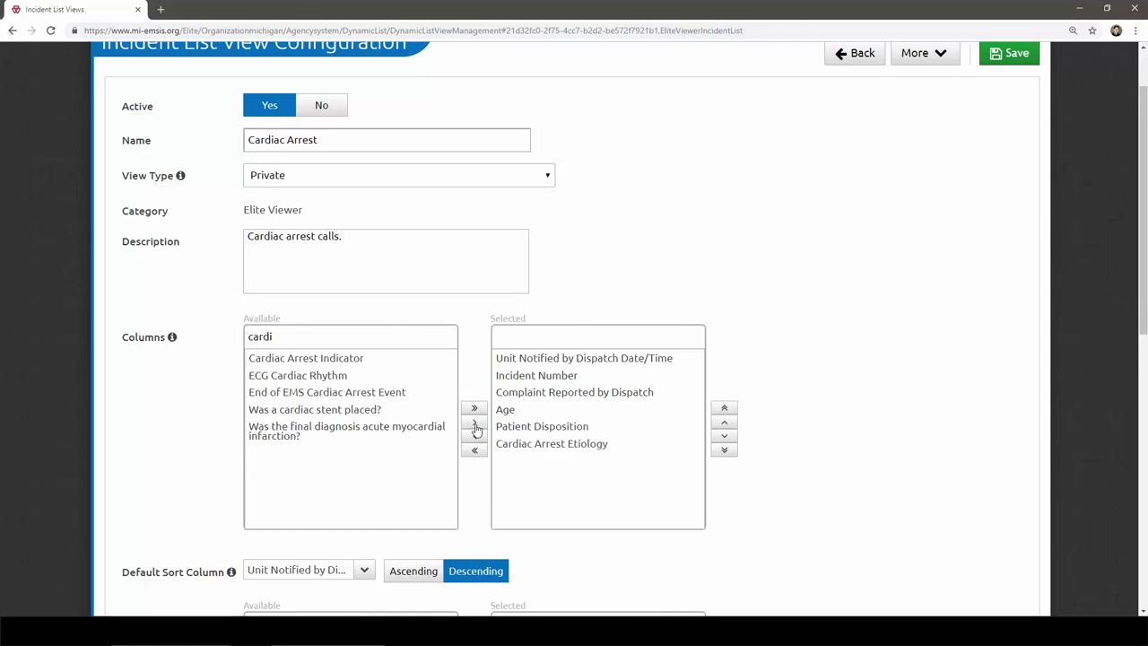
pyautogui.click(329, 377)
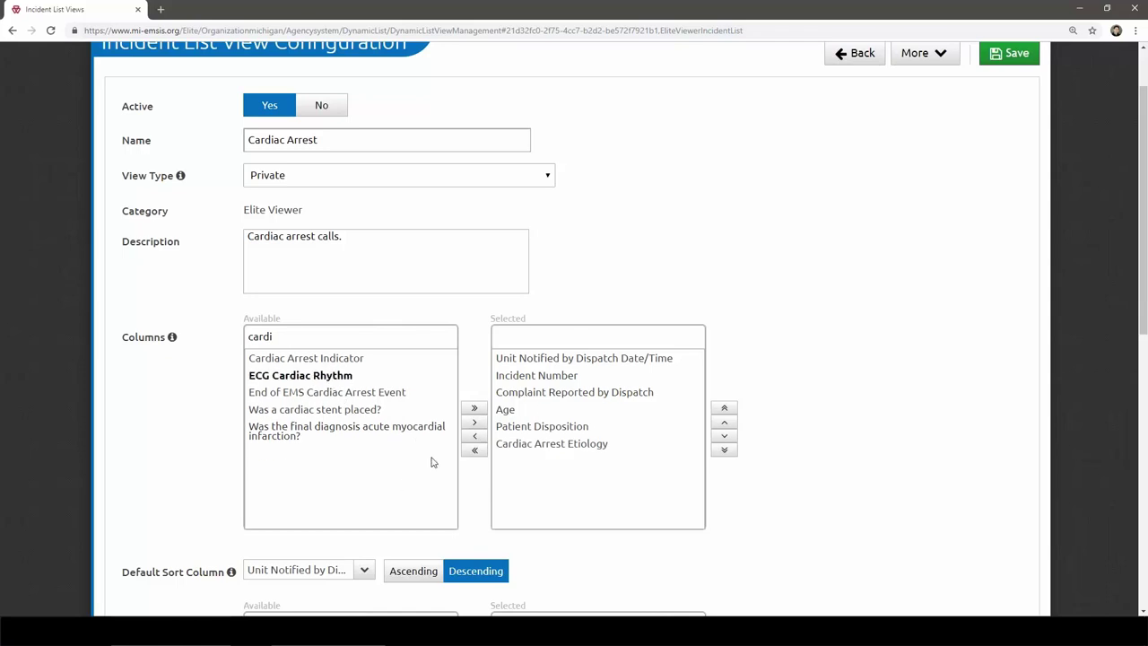
pyautogui.click(475, 425)
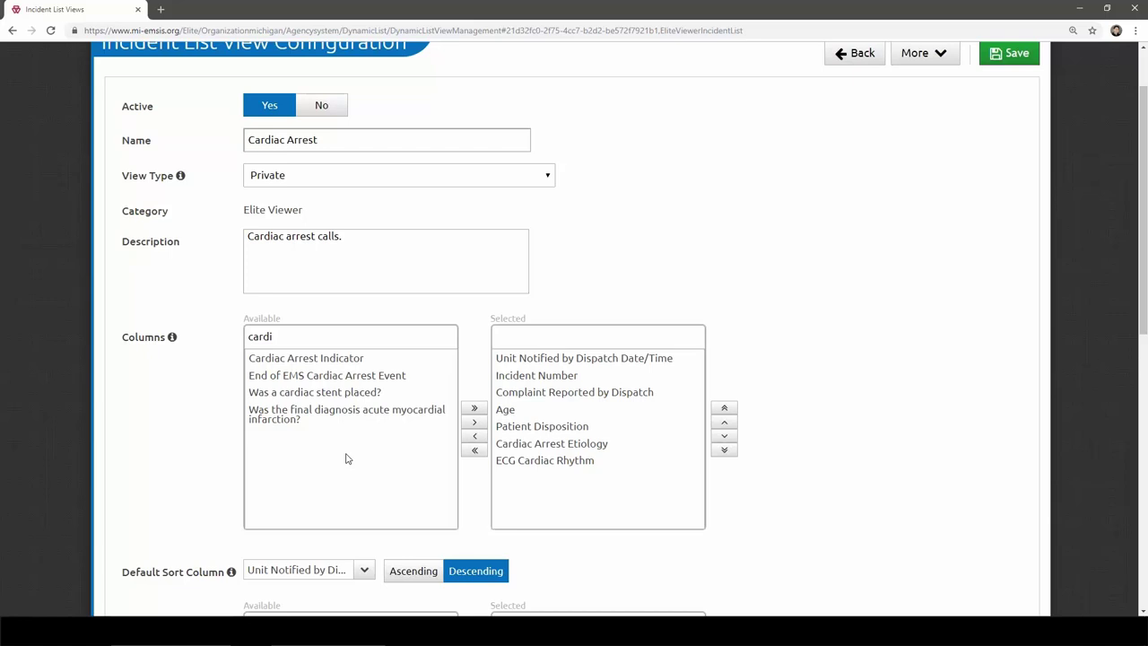
pyautogui.moveTo(284, 336); pyautogui.dragTo(228, 329)
pyautogui.press('BackSpace')
# Examine which columns can be chosen as the view's default sort column
pyautogui.scroll(-2, 911, 498)
pyautogui.scroll(-2, 897, 495)
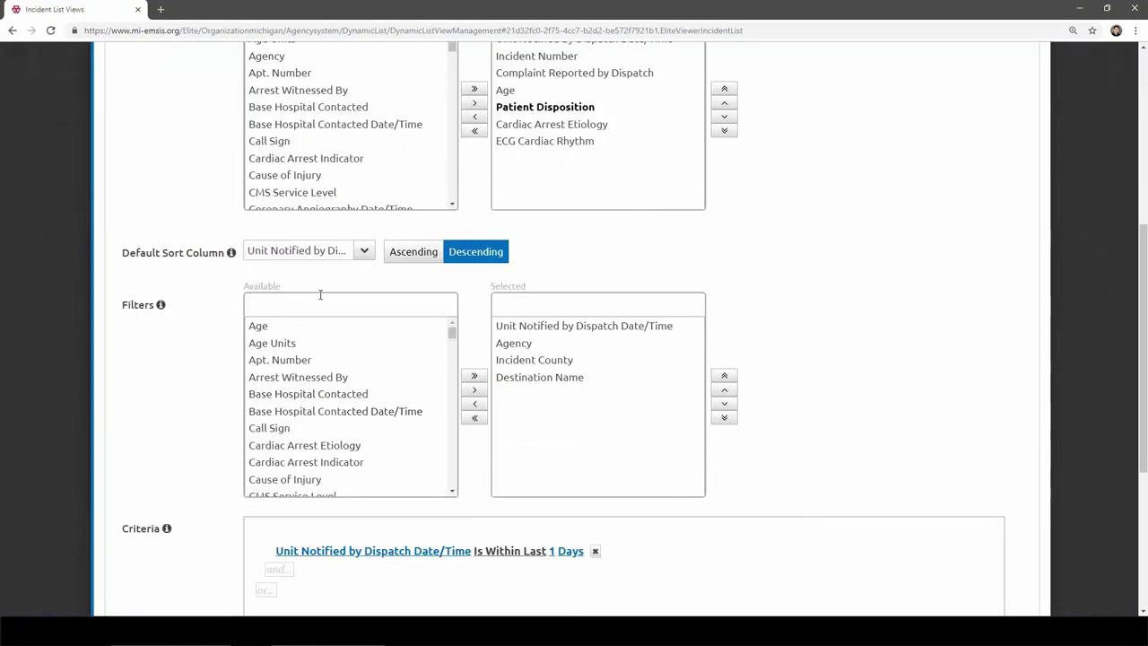
pyautogui.click(359, 253)
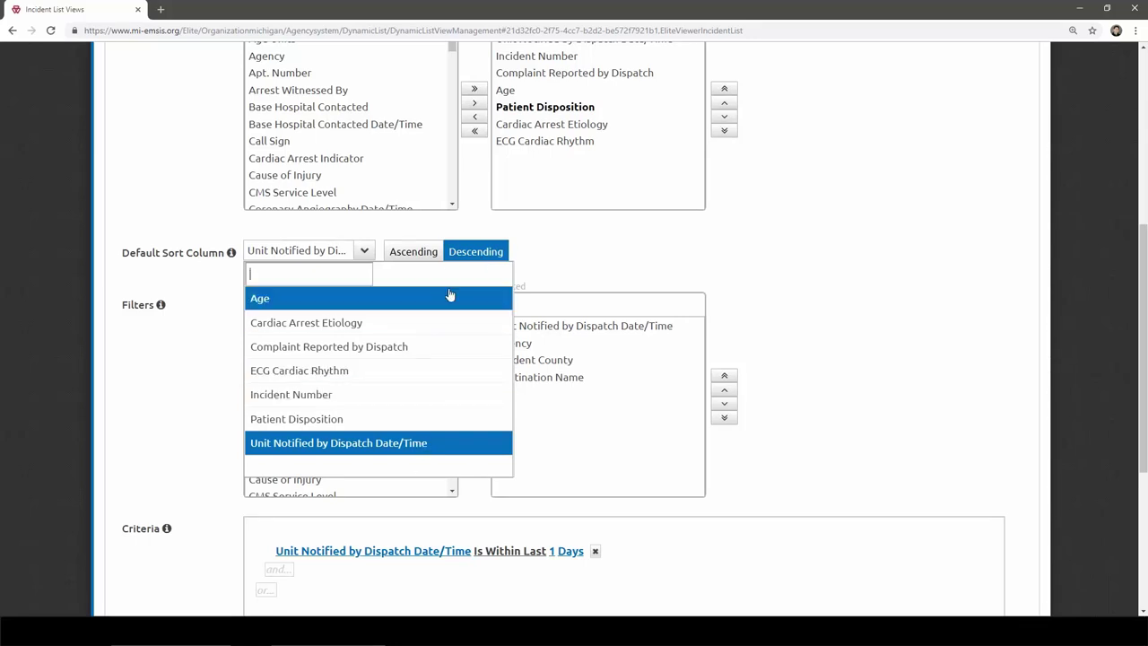
pyautogui.click(807, 289)
pyautogui.scroll(1, 807, 288)
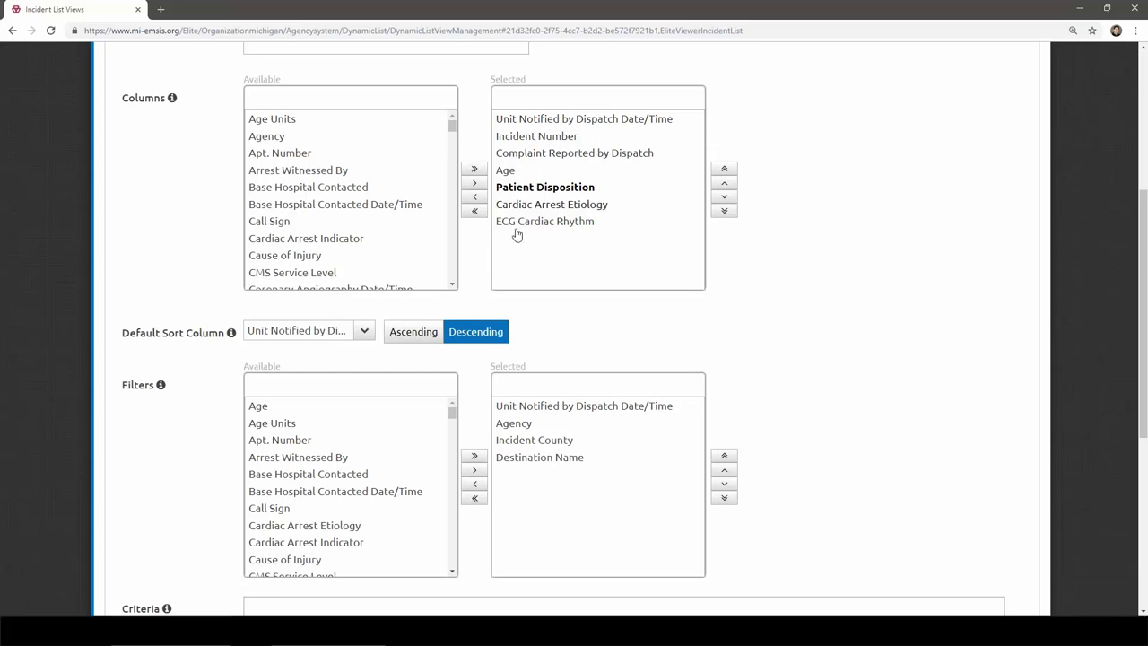
pyautogui.click(365, 331)
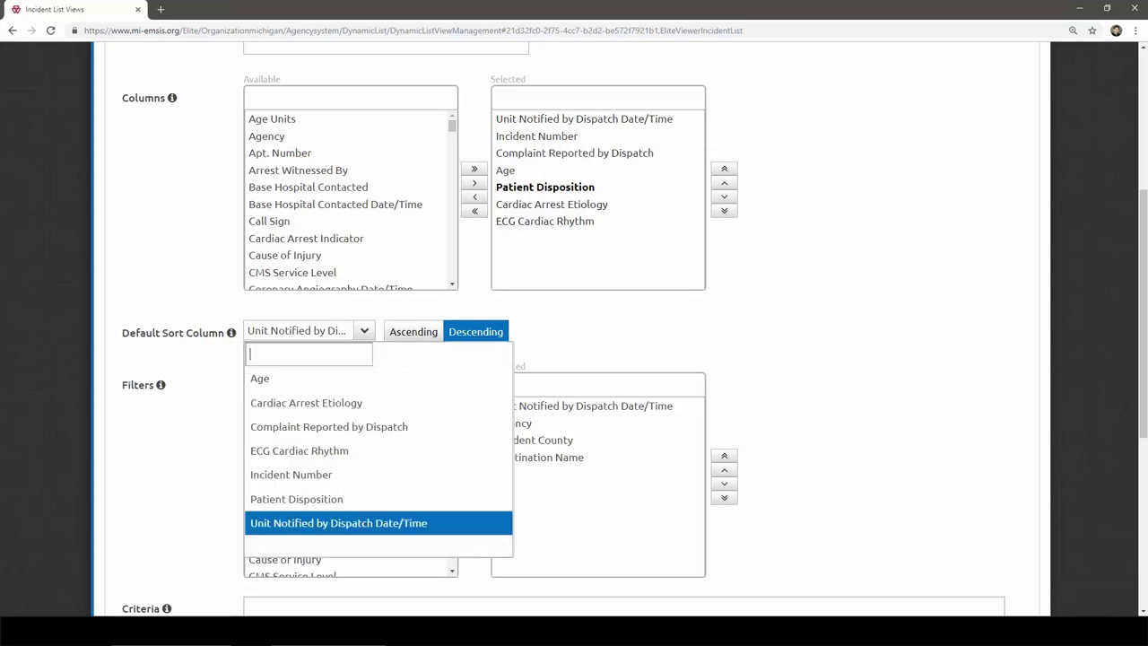
pyautogui.click(364, 332)
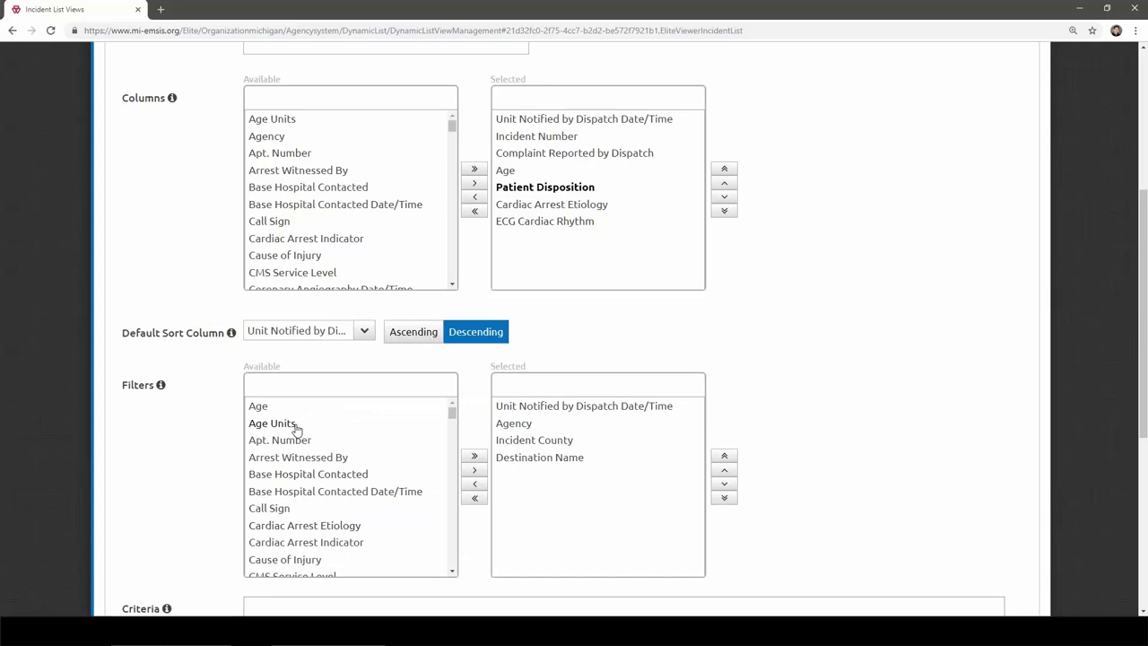
# Set the Unit Notified by Dispatch Date/Time criterion to within the last 7 days
pyautogui.scroll(-1, 562, 521)
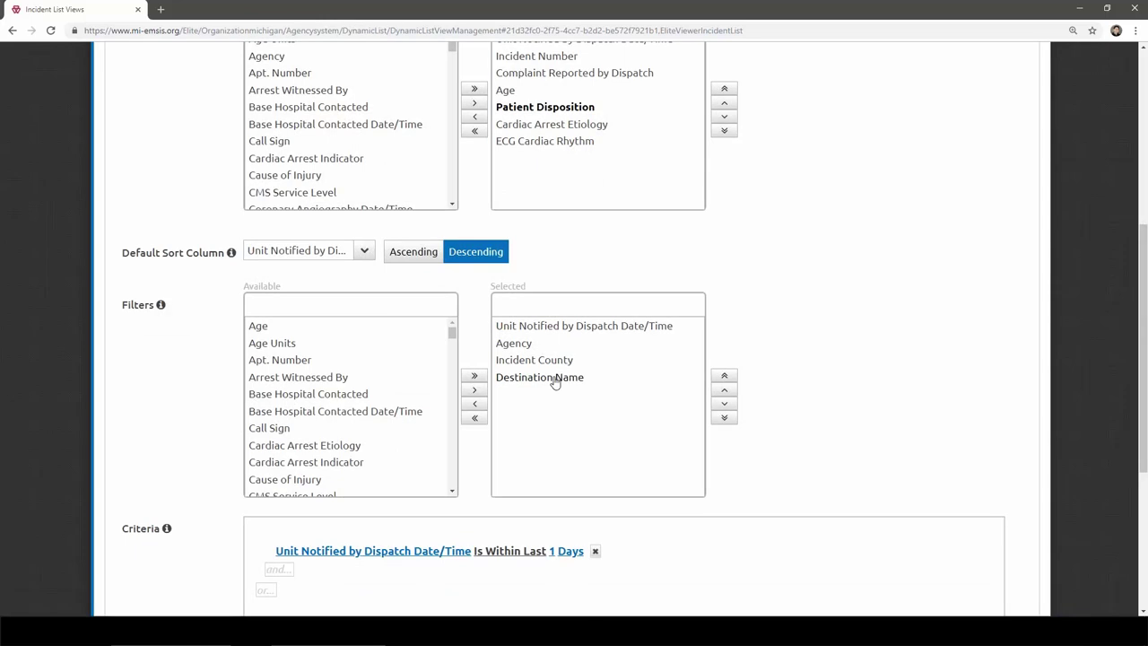
pyautogui.scroll(-4, 556, 419)
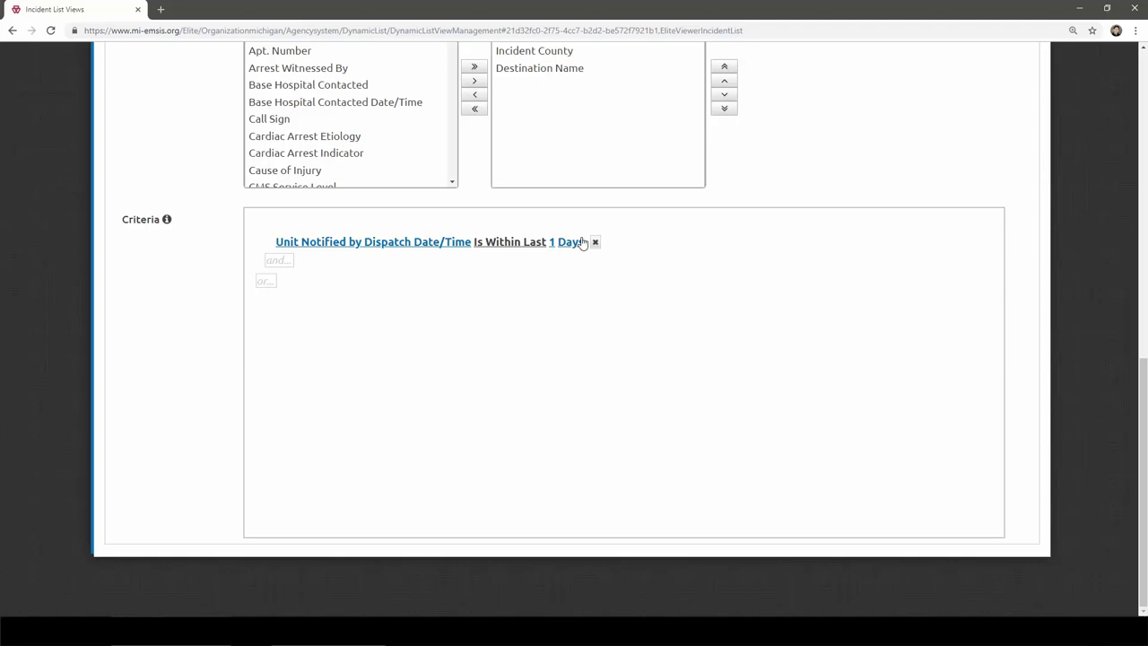
pyautogui.click(553, 249)
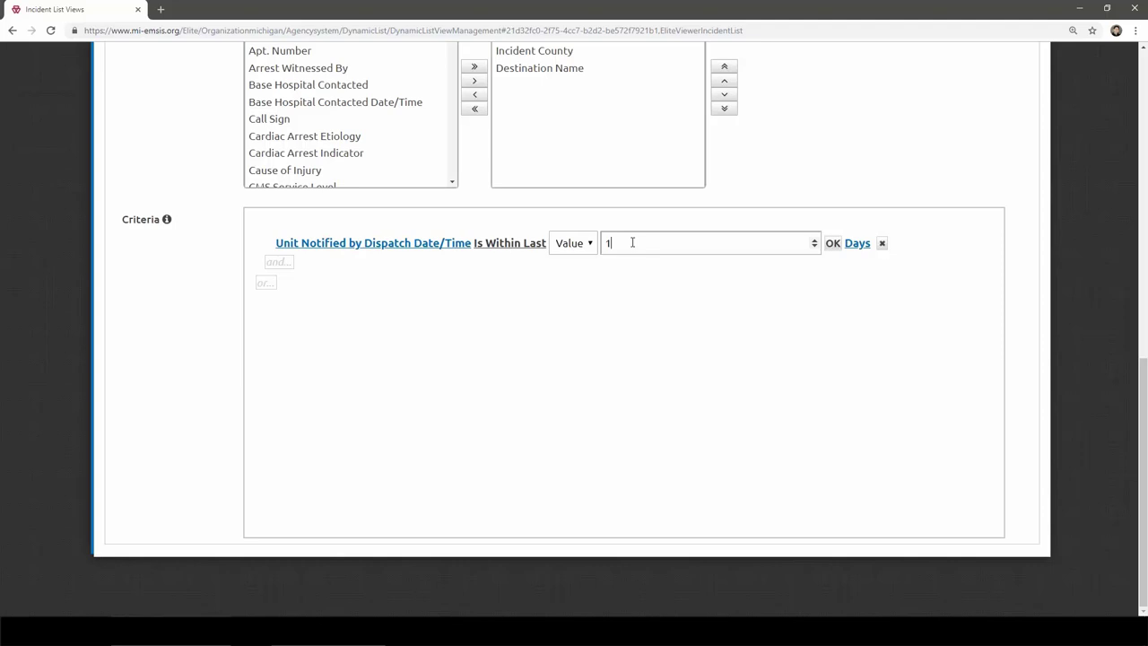
pyautogui.click(832, 244)
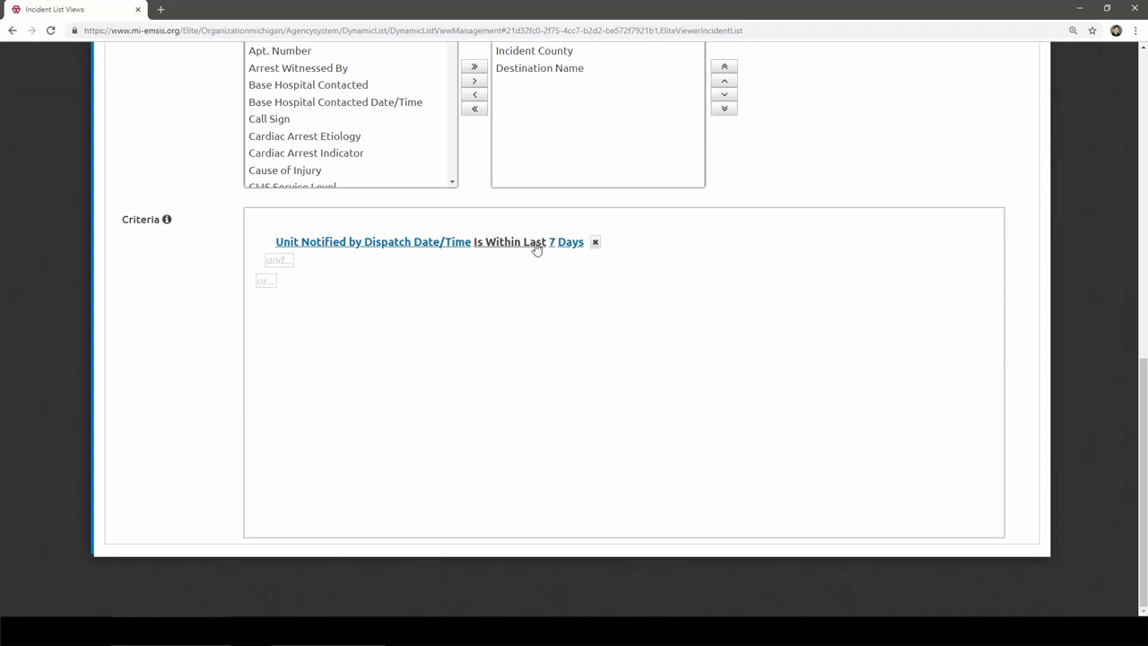
# Add an and-criterion that Cardiac Arrest Indicator includes one of Yes, After EMS Arrival or Yes, Prior to EMS Arrival, and save the view
pyautogui.click(281, 261)
pyautogui.click(326, 266)
pyautogui.write('cardiac')
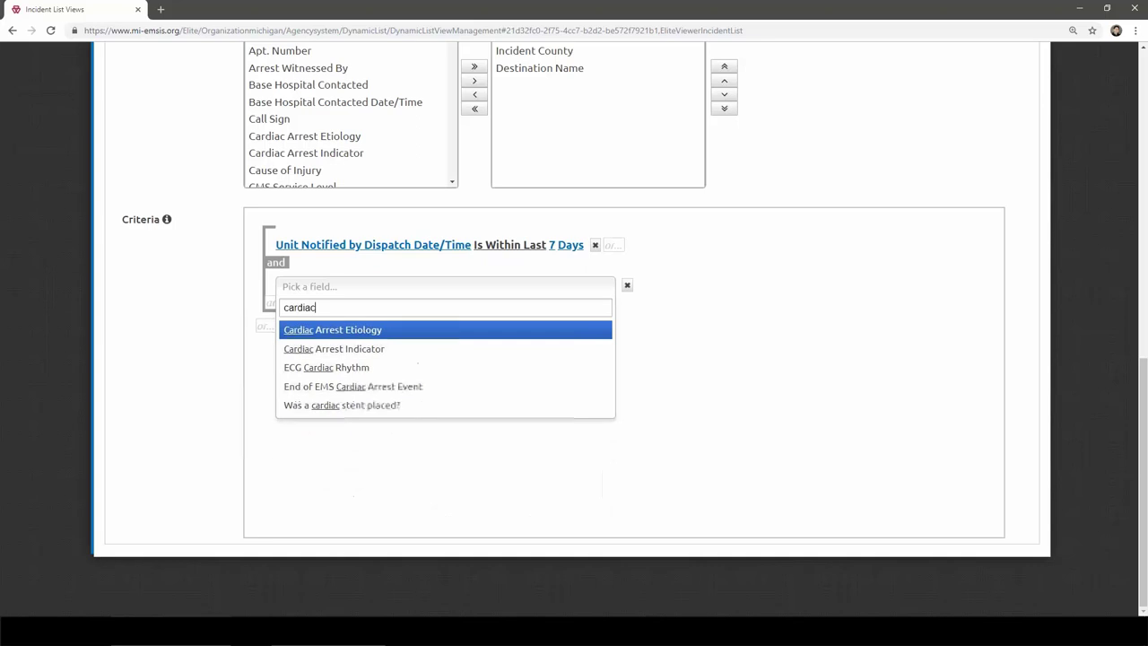
pyautogui.click(298, 349)
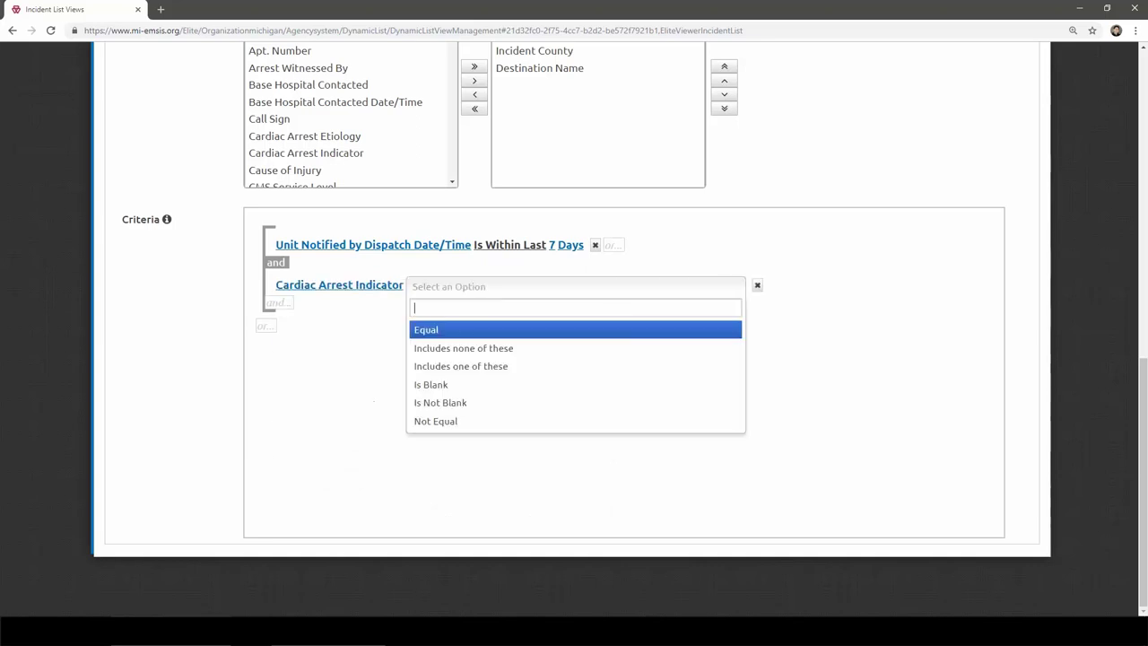
pyautogui.click(428, 368)
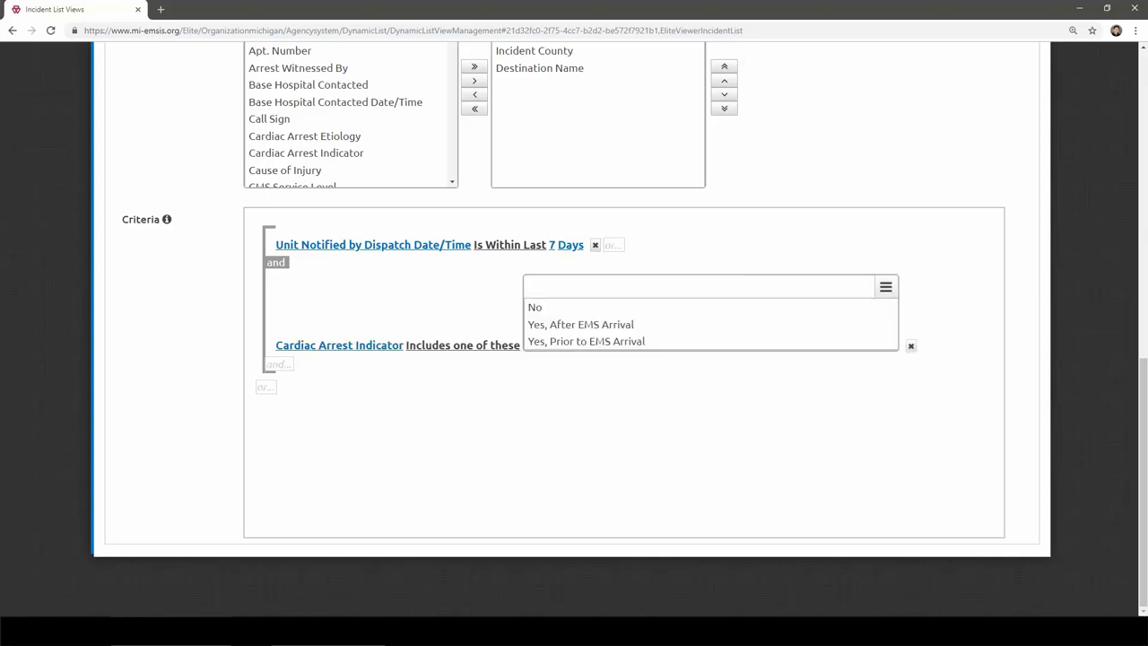
pyautogui.click(559, 326)
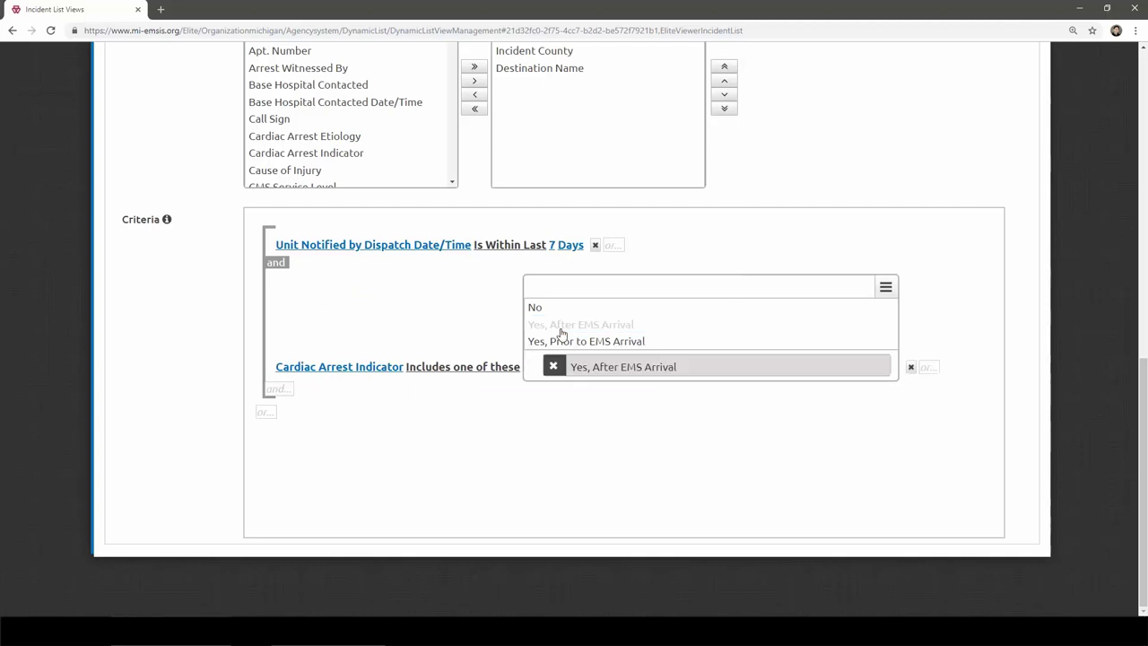
pyautogui.click(560, 343)
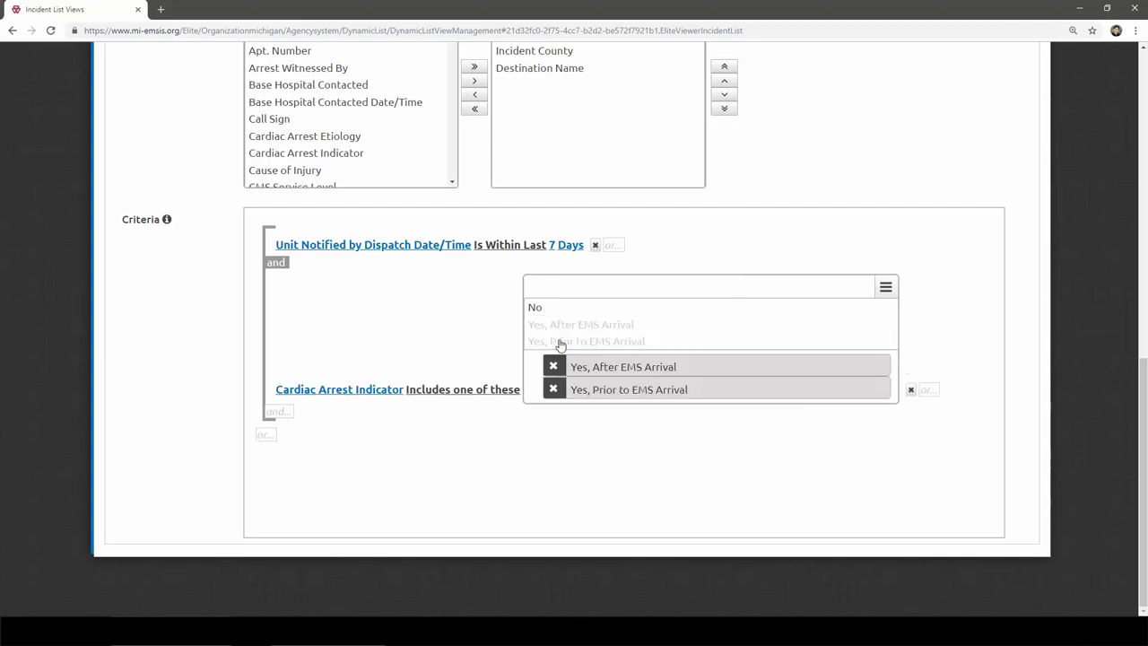
pyautogui.click(592, 440)
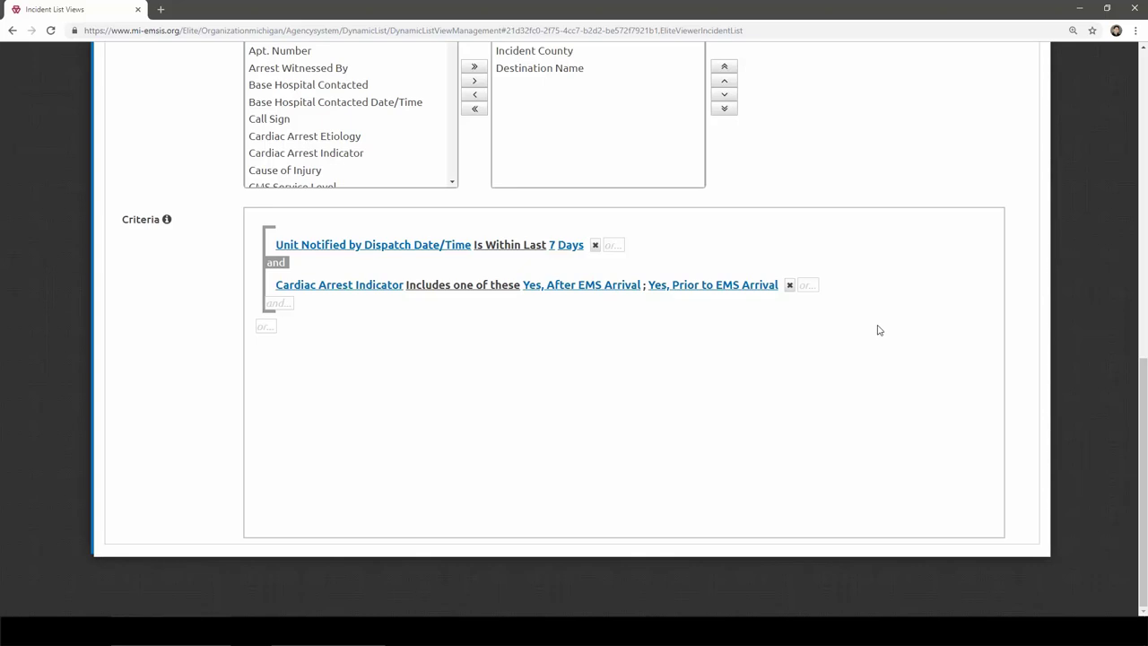
pyautogui.scroll(5, 878, 330)
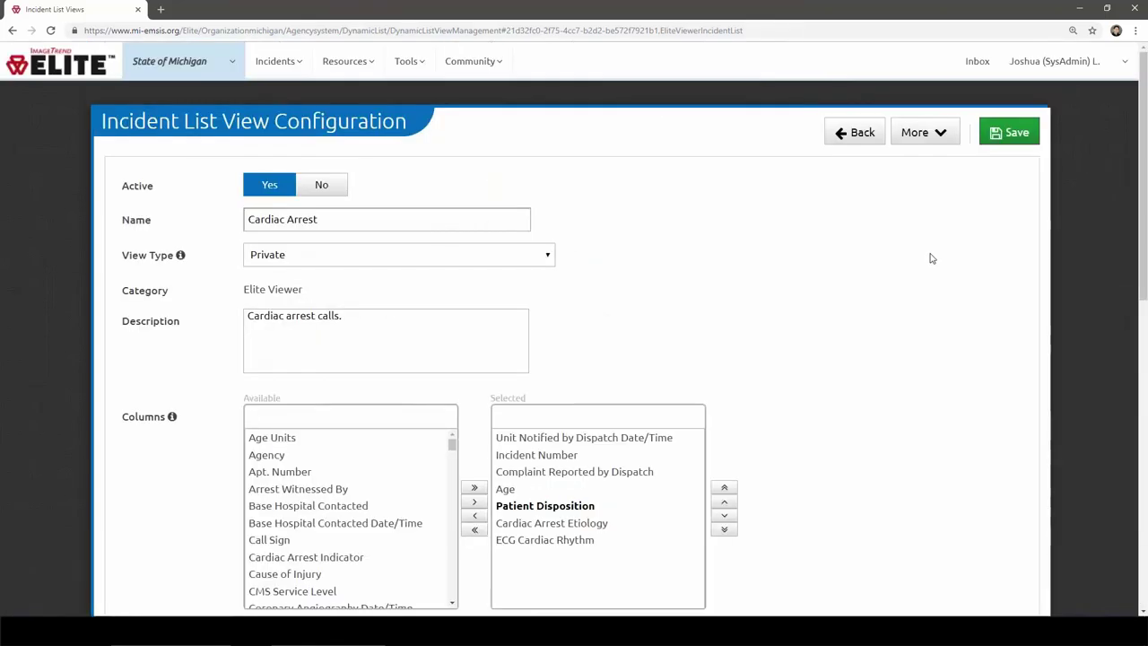
pyautogui.click(1004, 134)
# Return to the Elite Viewer incident list and switch it to the Cardiac Arrest view
pyautogui.click(266, 69)
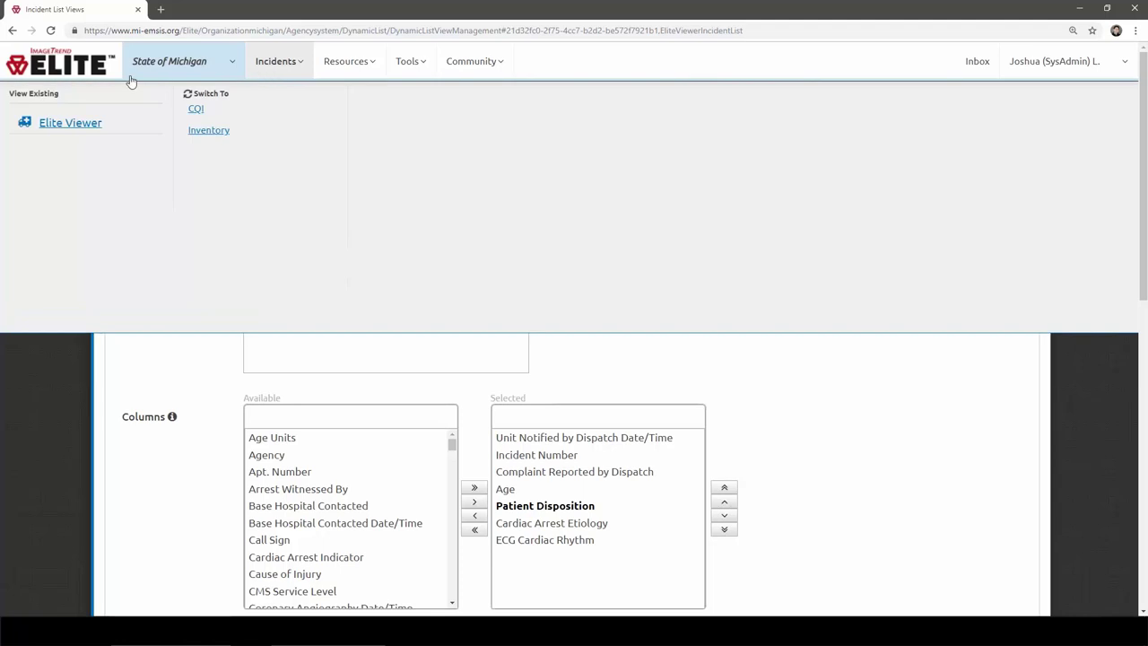
pyautogui.click(57, 125)
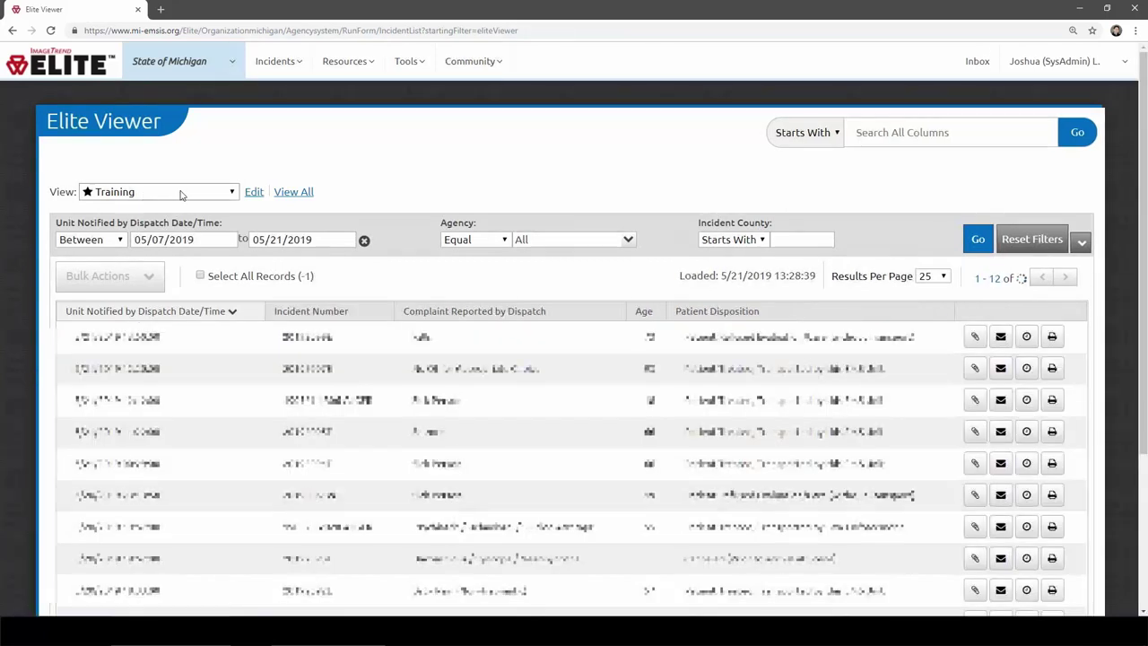
pyautogui.click(179, 194)
pyautogui.click(179, 193)
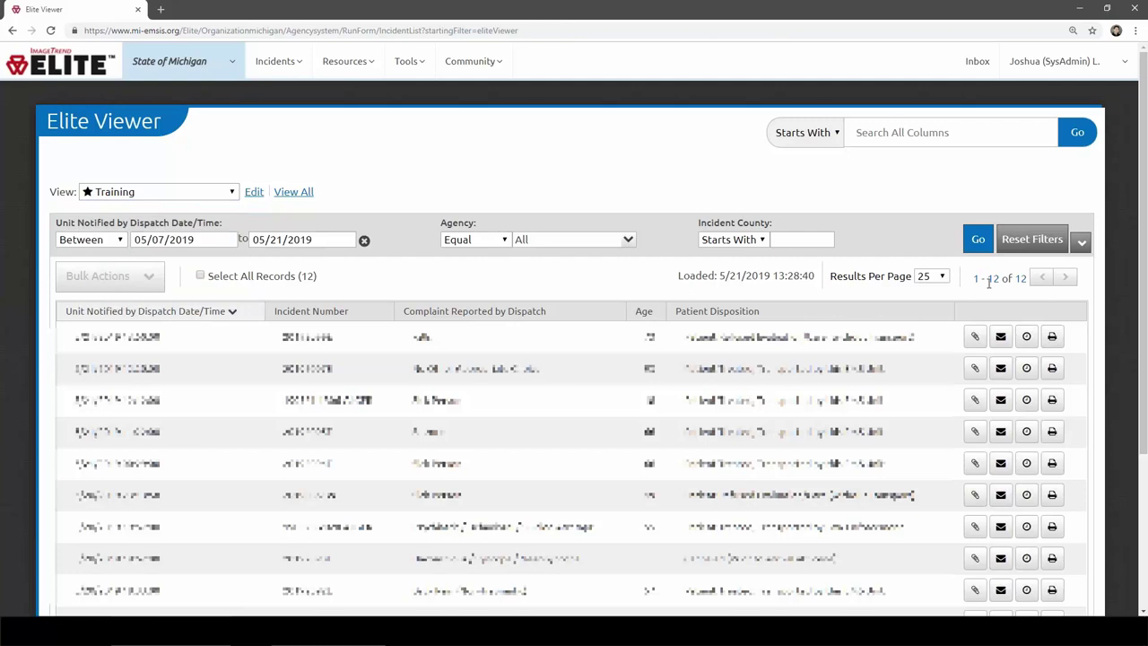
pyautogui.click(180, 195)
pyautogui.click(139, 275)
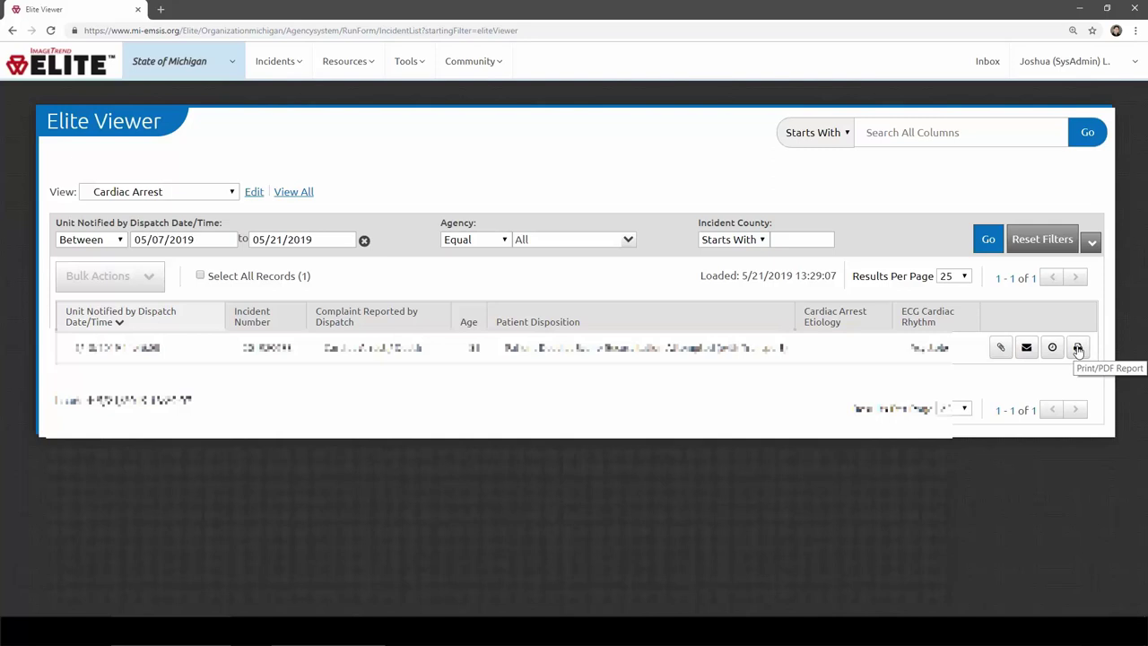
# Open the Cardiac Arrest view's configuration from the list of all views, rename it Trauma and change its description to "trauma calls."
pyautogui.click(277, 193)
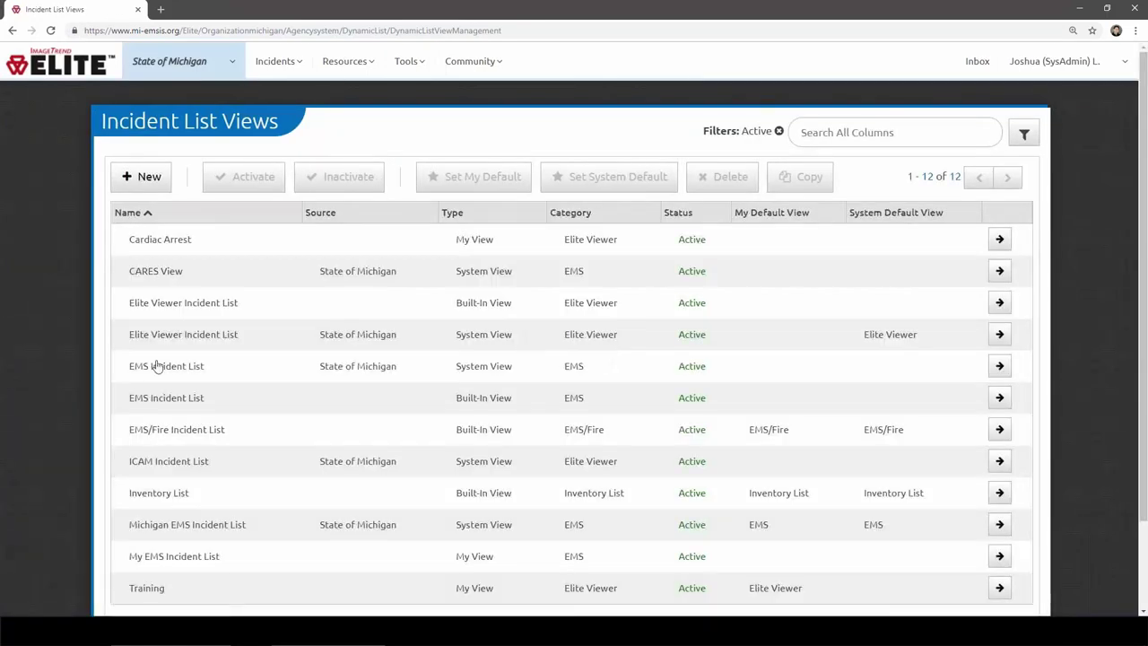
pyautogui.click(175, 249)
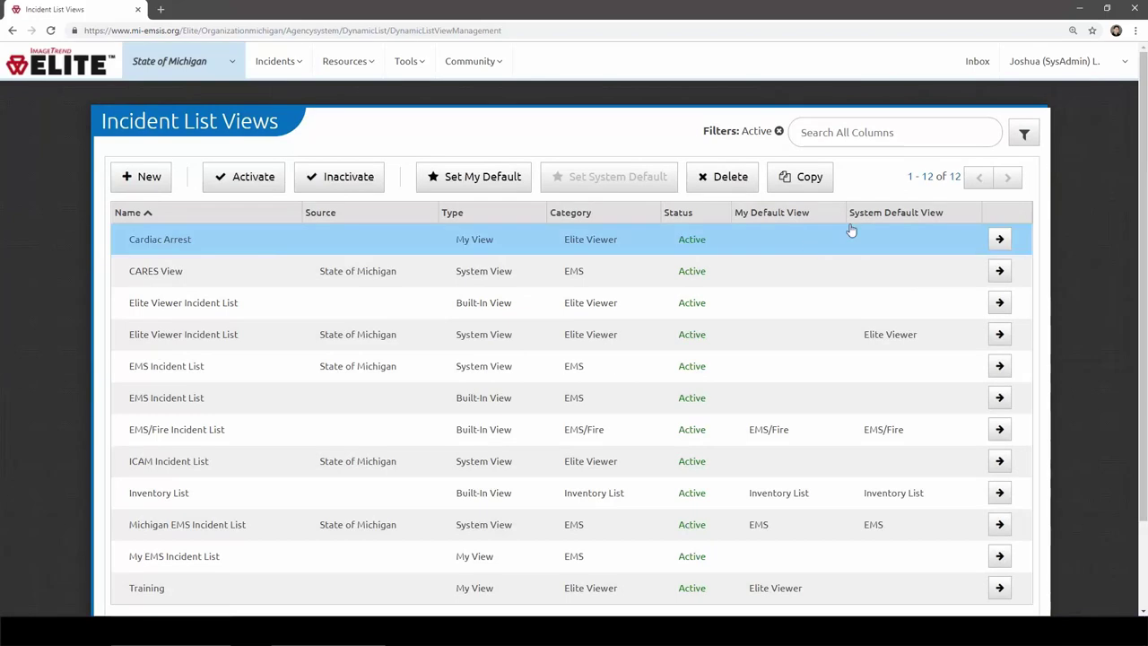
pyautogui.click(999, 240)
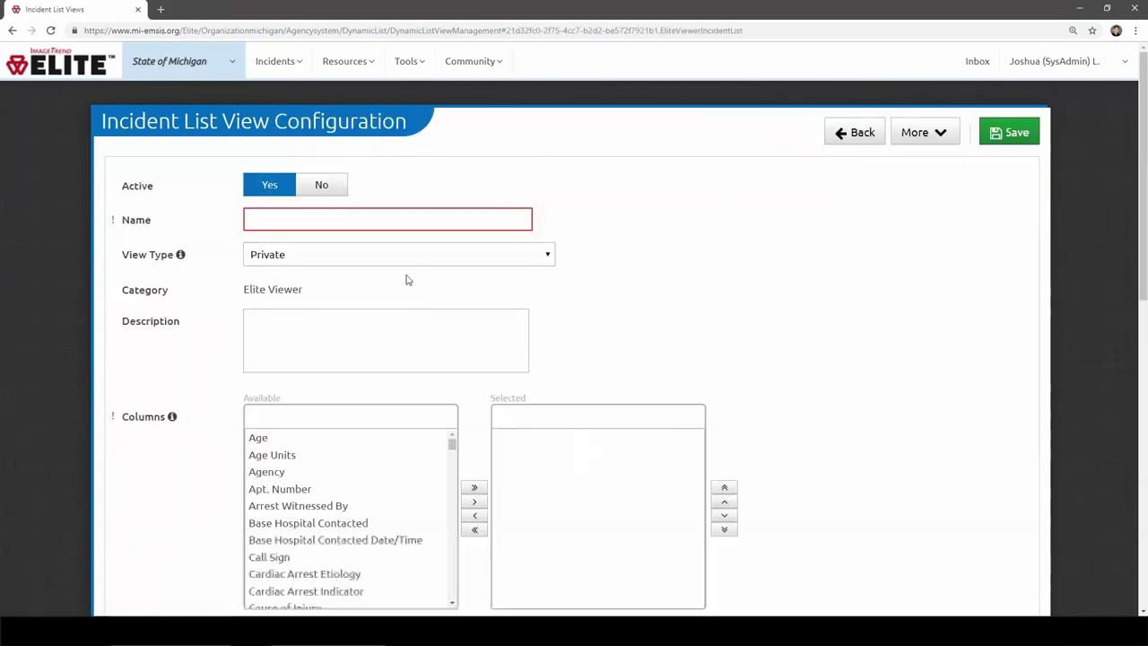
pyautogui.moveTo(364, 220); pyautogui.dragTo(173, 199)
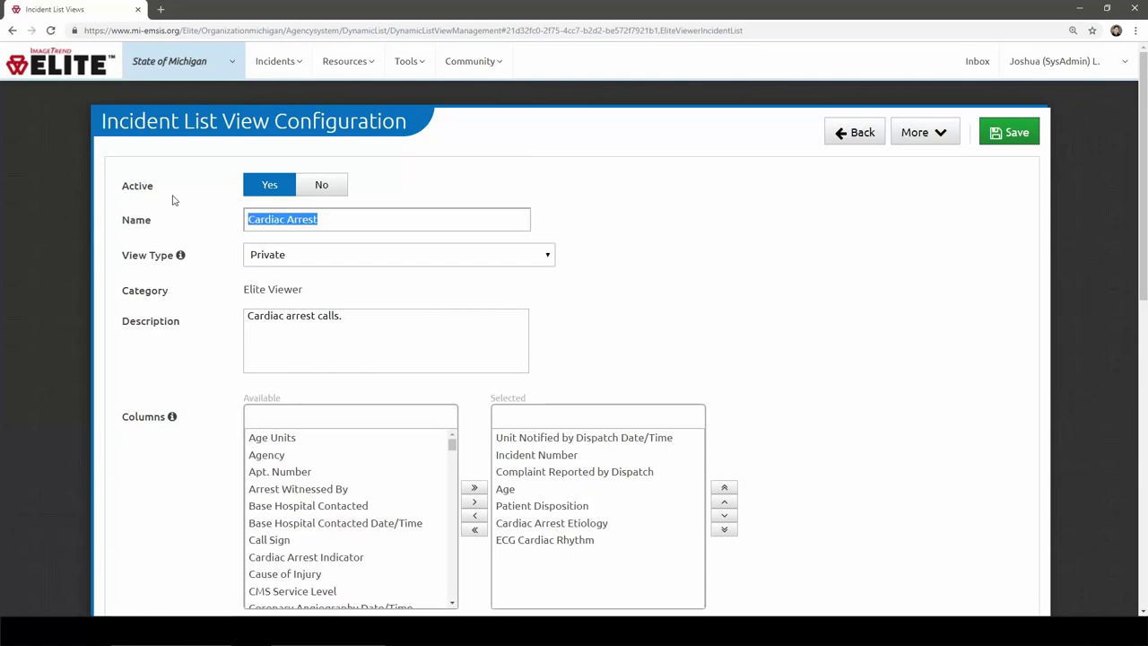
pyautogui.write('Trauma')
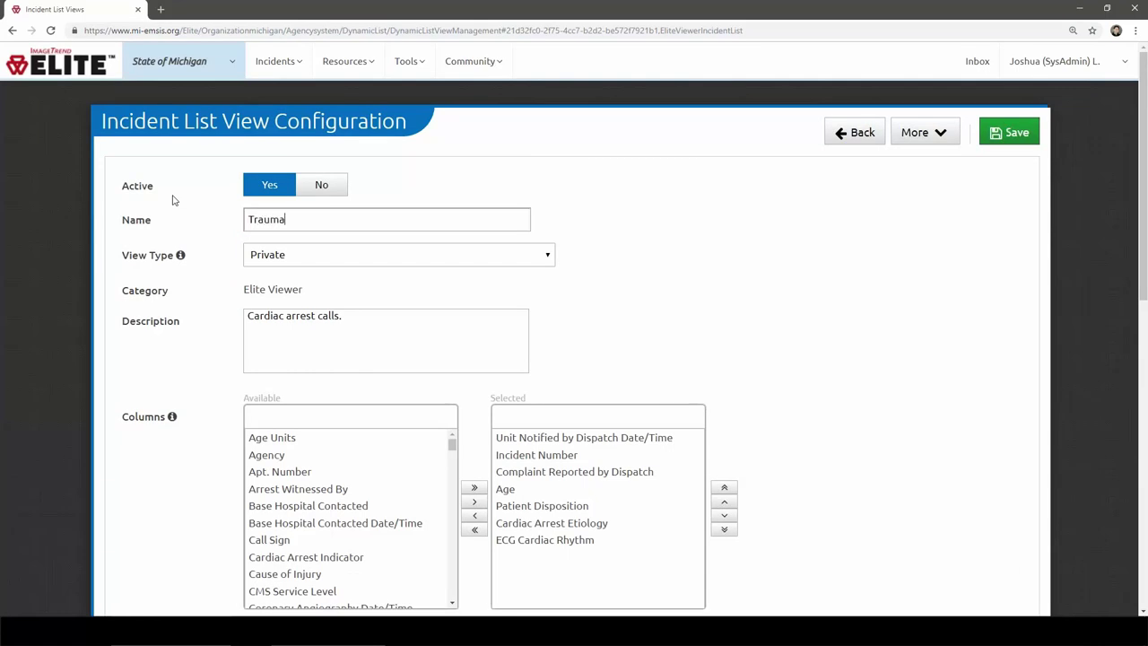
pyautogui.moveTo(249, 316); pyautogui.dragTo(316, 316)
pyautogui.write('trauma')
# Remove the Cardiac Arrest Etiology and ECG Cardiac Rhythm columns from the Trauma view
pyautogui.scroll(-1, 310, 315)
pyautogui.click(562, 454)
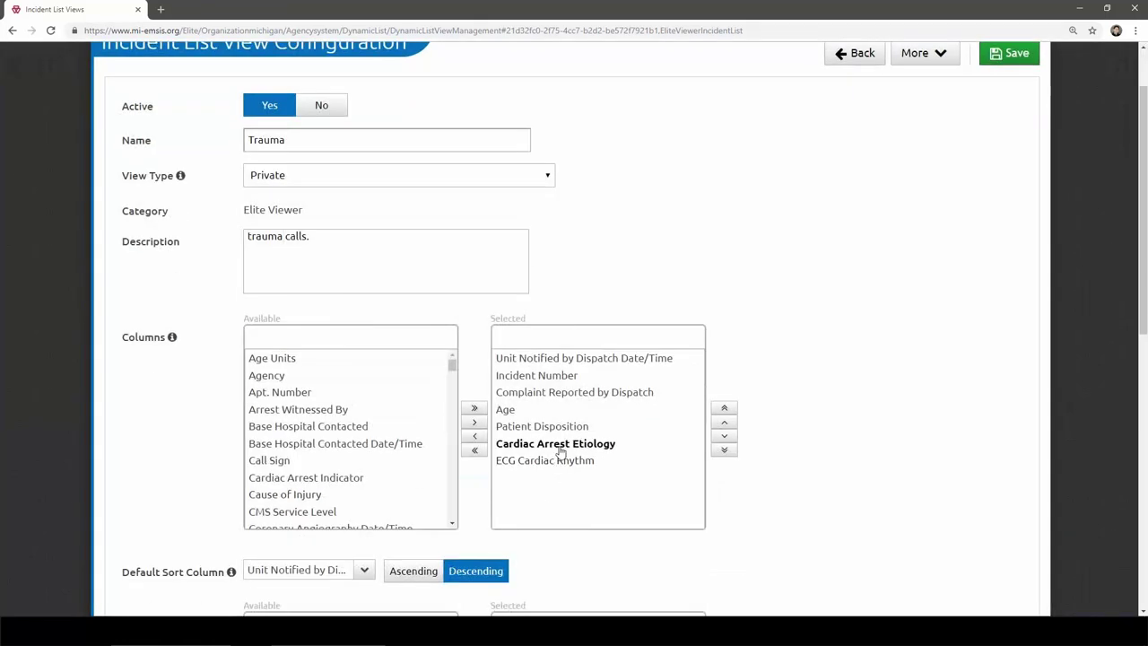
pyautogui.click(549, 462)
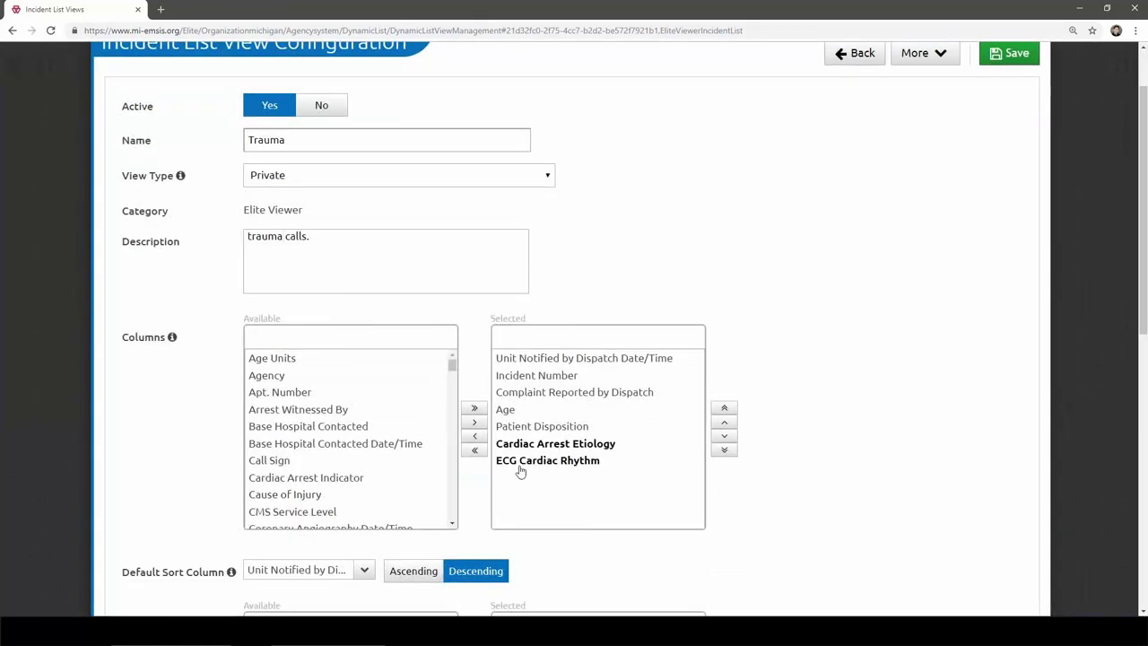
pyautogui.click(478, 437)
# Add the Cause of Injury and Primary Impression columns to the view, placing Primary Impression above Cause of Injury
pyautogui.click(370, 338)
pyautogui.write('cause')
pyautogui.click(305, 358)
pyautogui.click(473, 424)
pyautogui.doubleClick(334, 338)
pyautogui.write('impression')
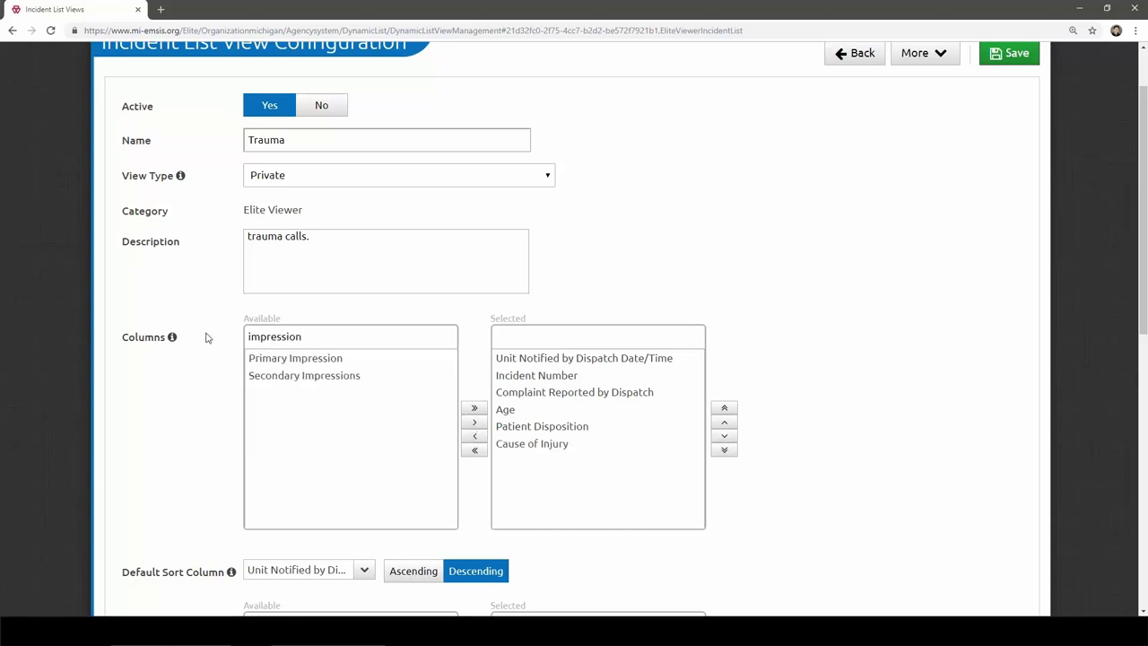
pyautogui.click(293, 358)
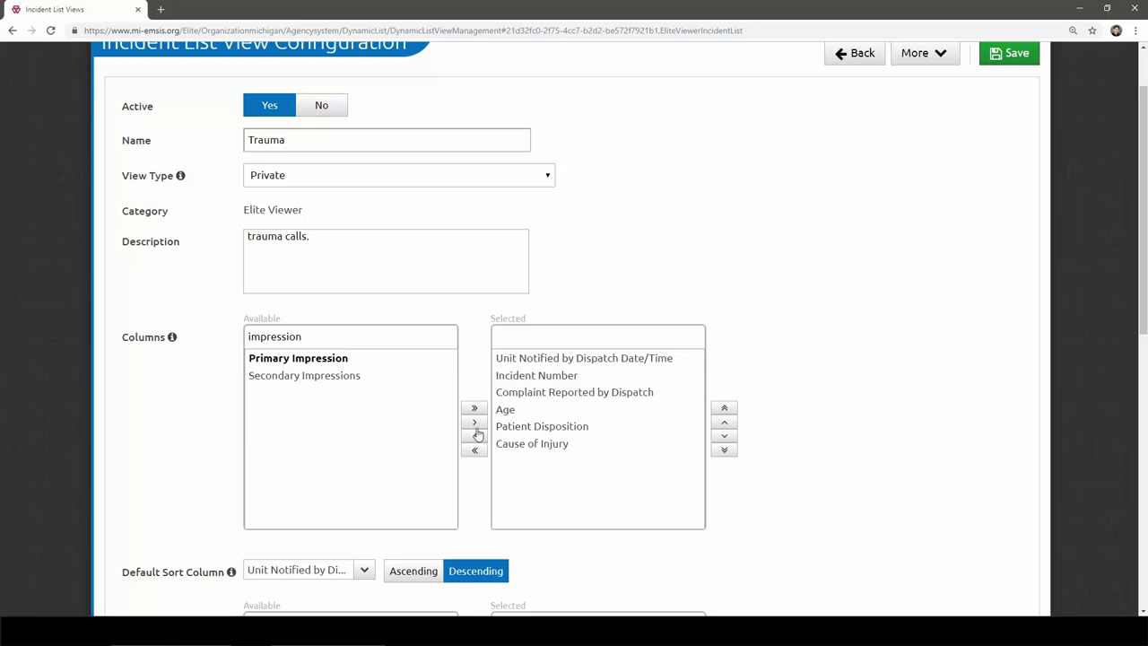
pyautogui.click(474, 421)
pyautogui.click(556, 463)
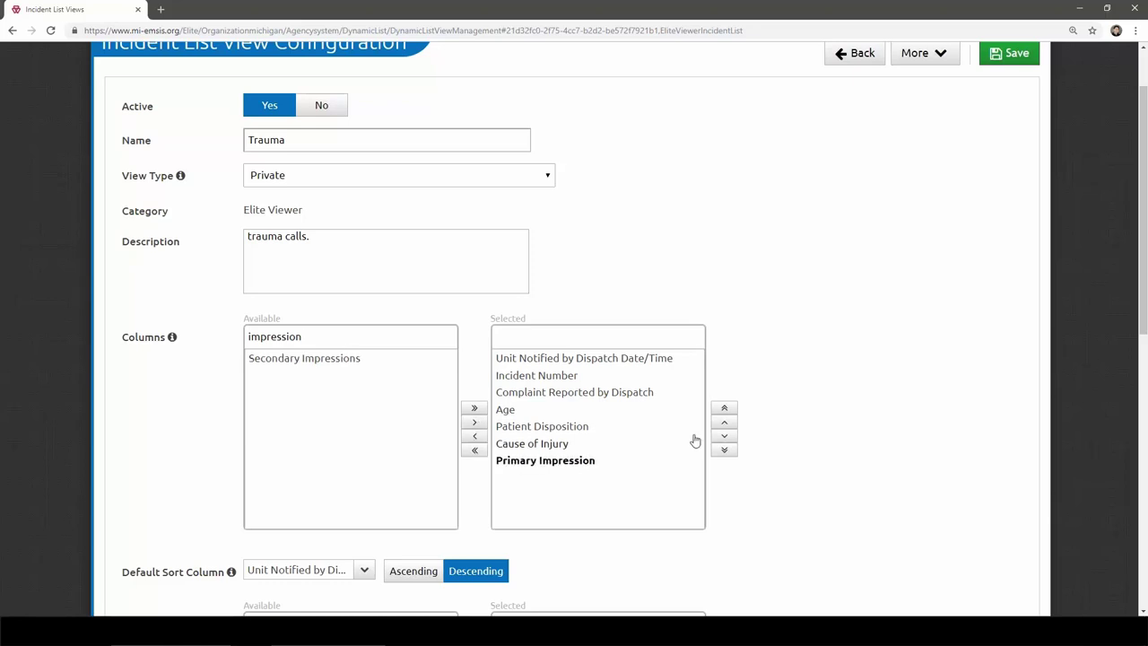
pyautogui.click(725, 423)
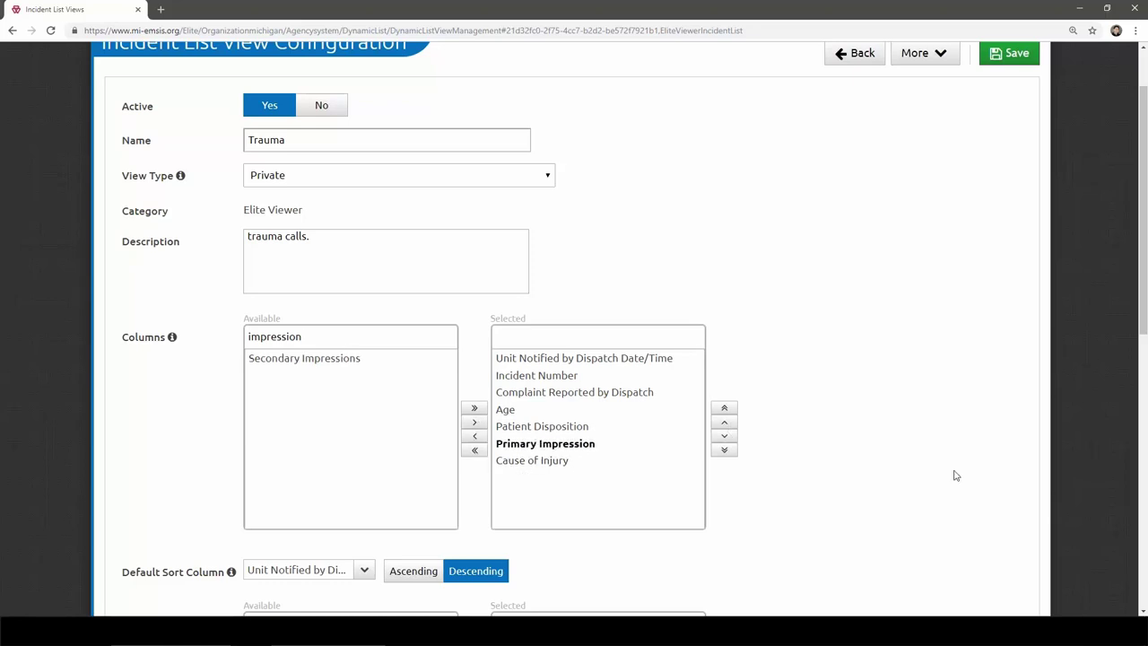
# Replace the Cardiac Arrest Indicator criterion with an and-criterion of Possible Injury Equal Yes, and save the Trauma view
pyautogui.scroll(-7, 955, 475)
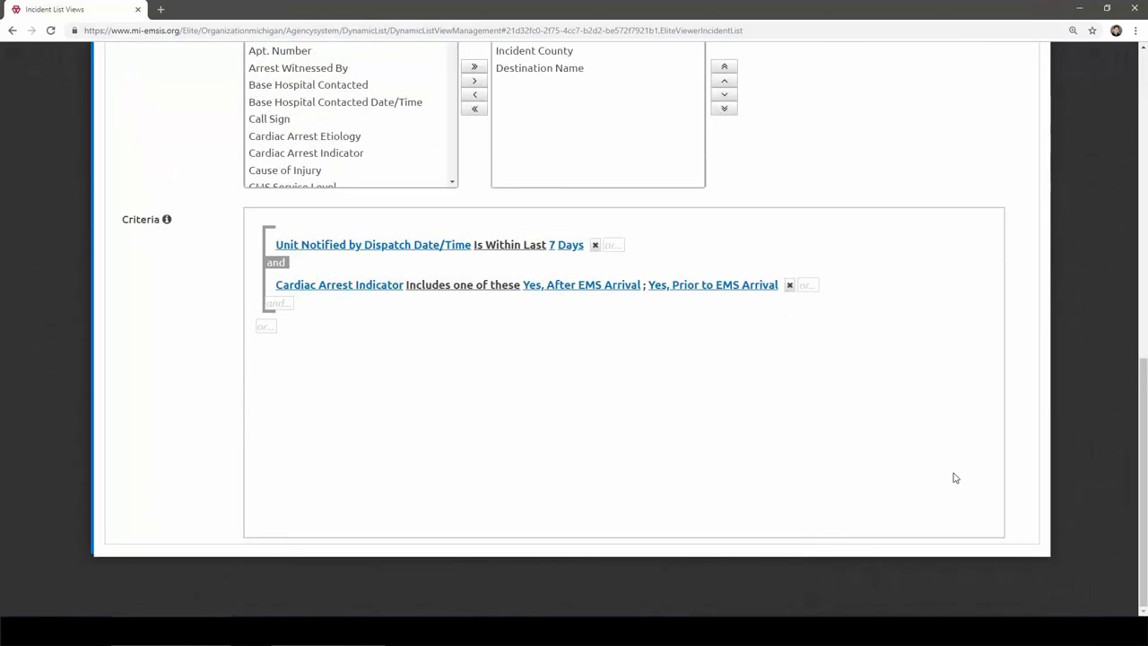
pyautogui.click(789, 285)
pyautogui.click(281, 261)
pyautogui.click(349, 269)
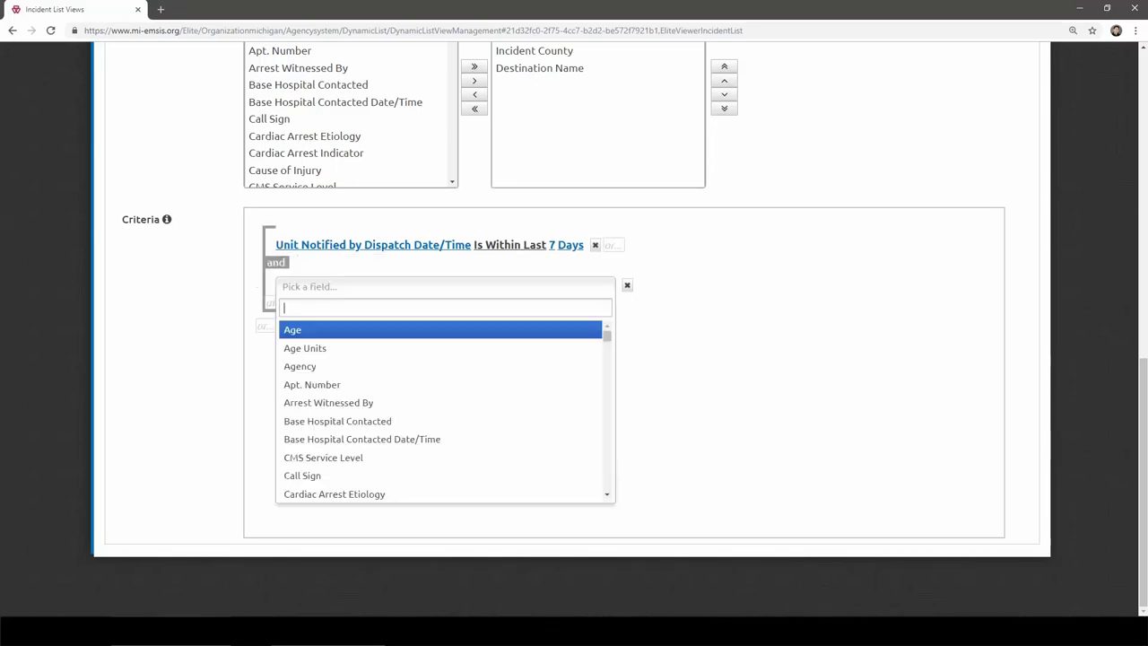
pyautogui.write('trau')
pyautogui.press('BackSpace')
pyautogui.press('BackSpace')
pyautogui.press('BackSpace')
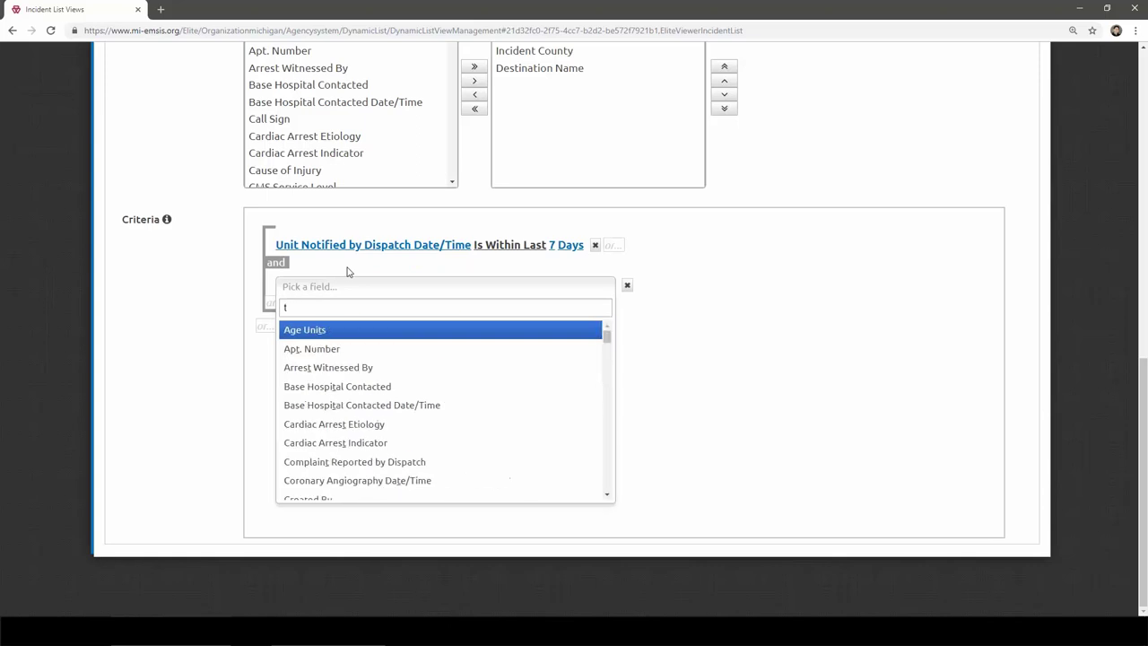
pyautogui.write('injury')
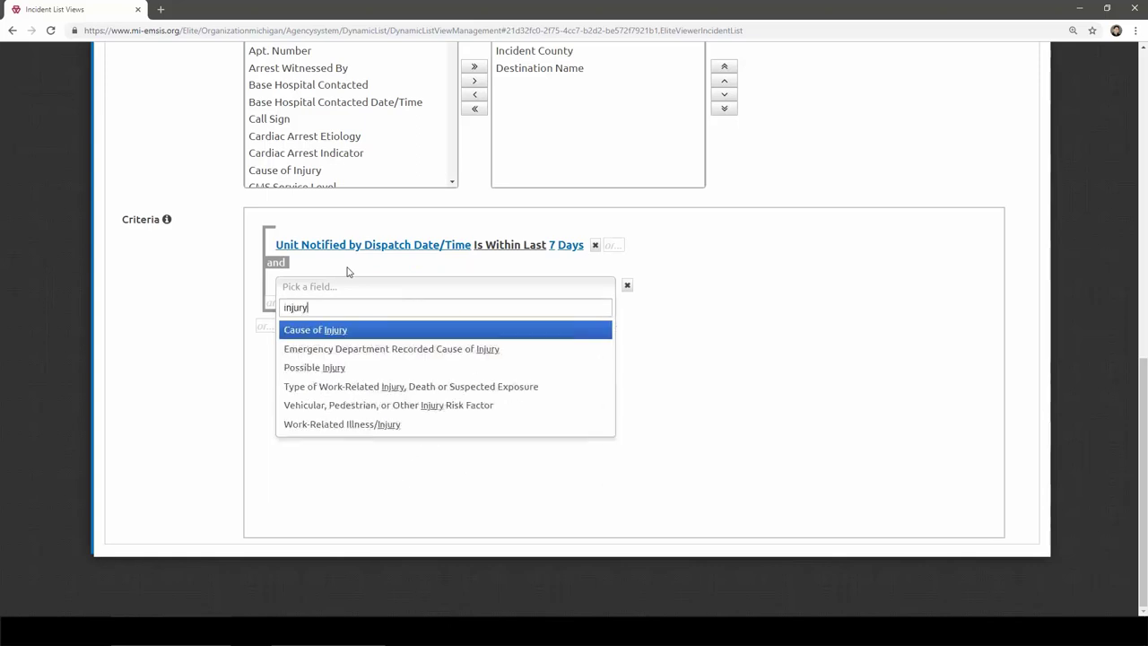
pyautogui.click(311, 371)
pyautogui.press('Return')
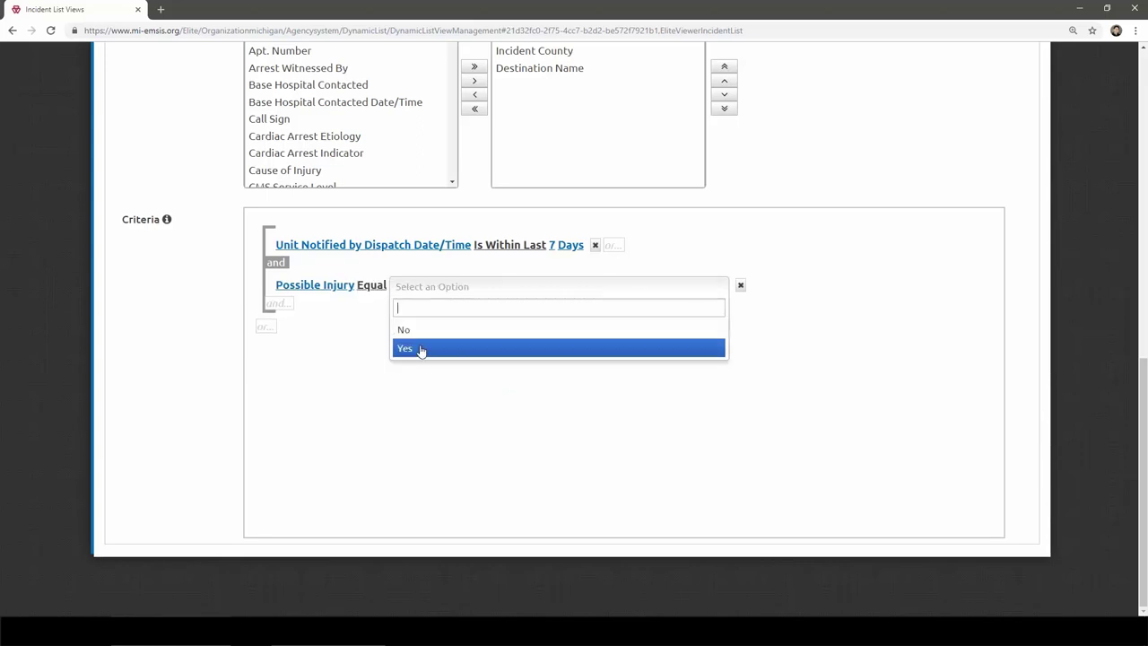
pyautogui.click(418, 350)
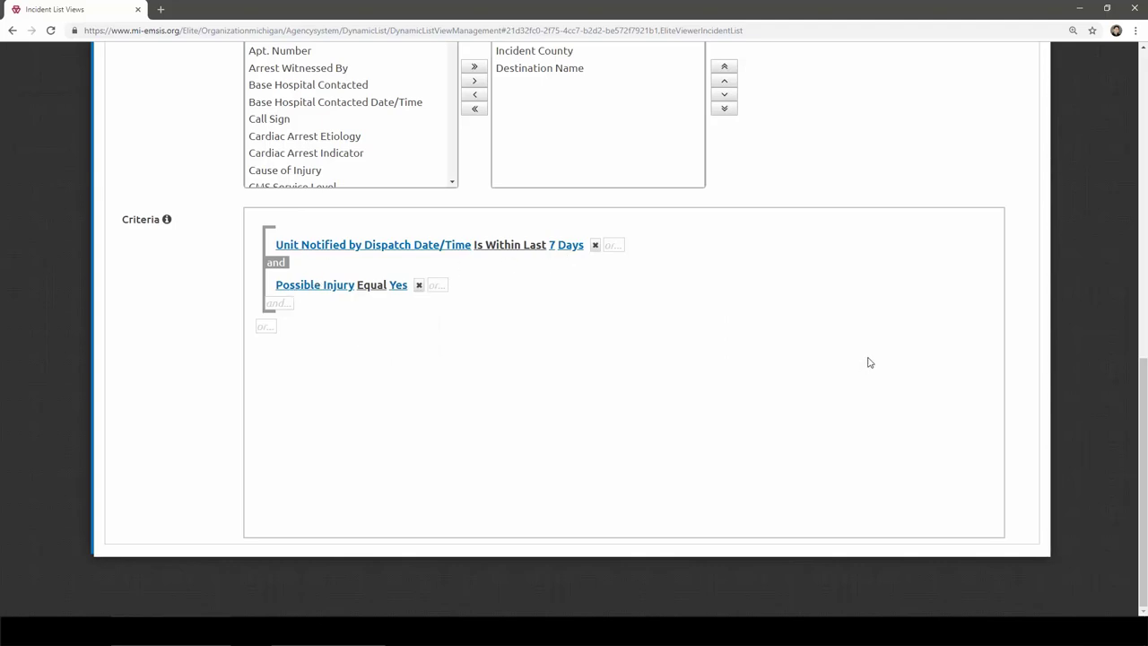
pyautogui.scroll(10, 867, 363)
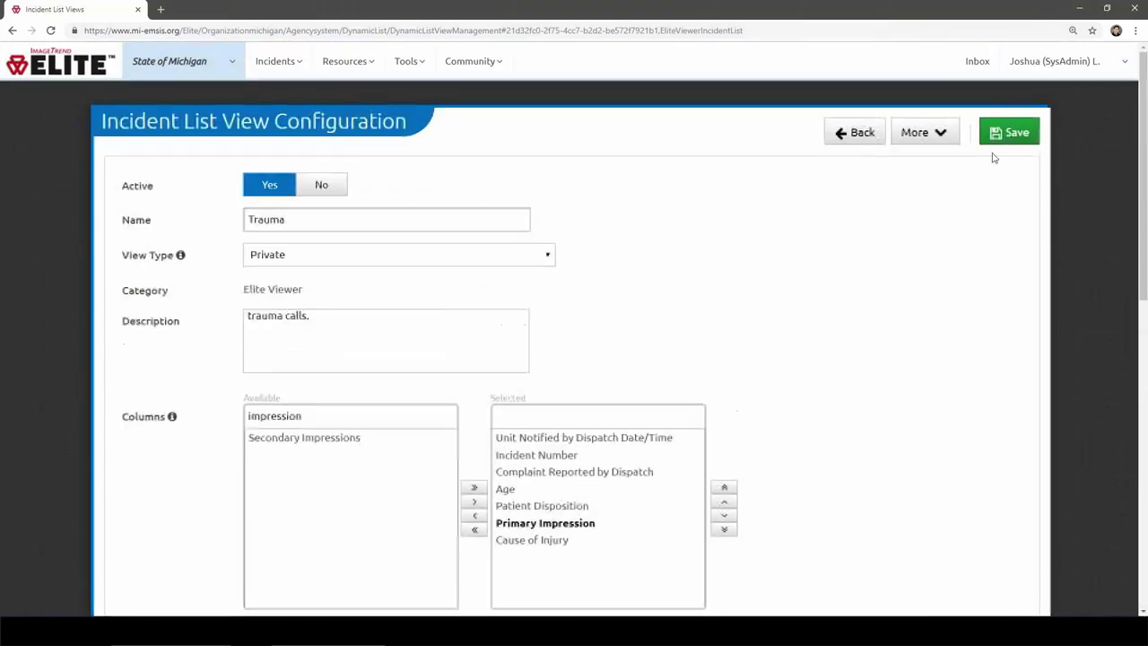
pyautogui.click(1004, 133)
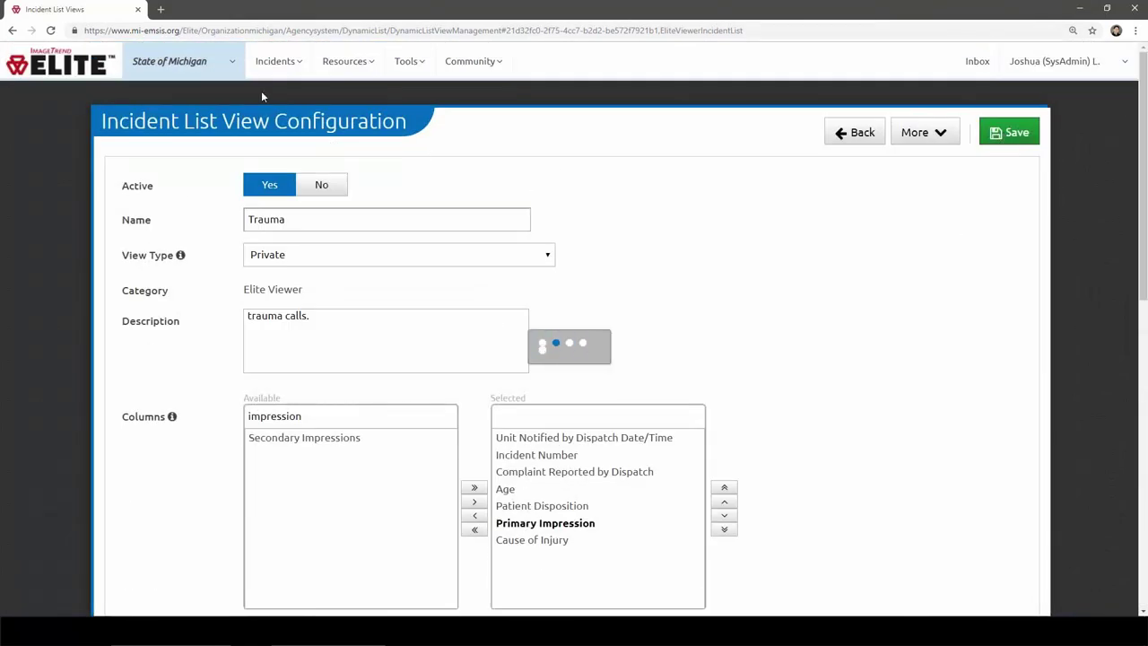
# Return to the Elite Viewer incident list, dismiss the loading error, rerun the filters for the Trauma view and look through its incidents
pyautogui.click(263, 68)
pyautogui.click(77, 128)
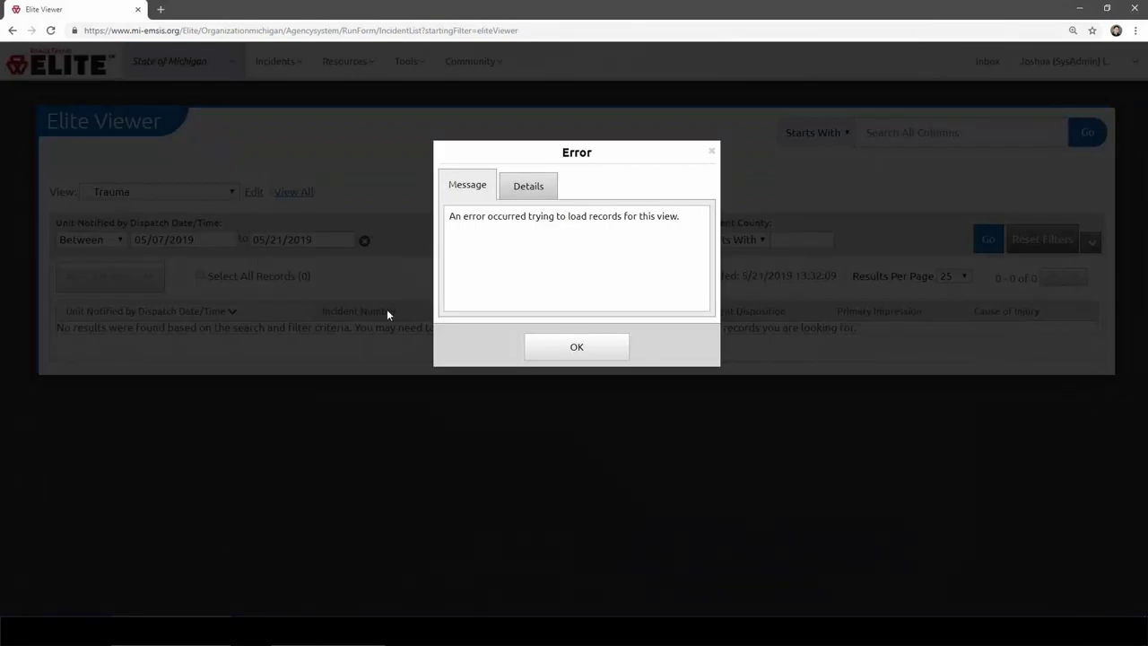
pyautogui.click(594, 359)
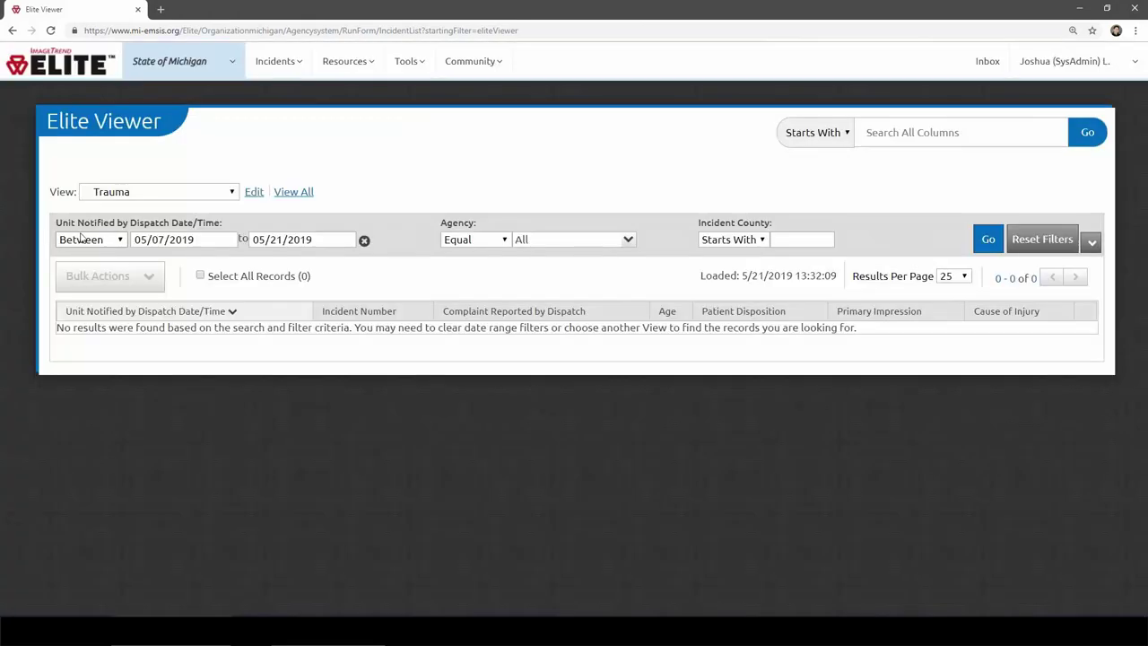
pyautogui.click(988, 239)
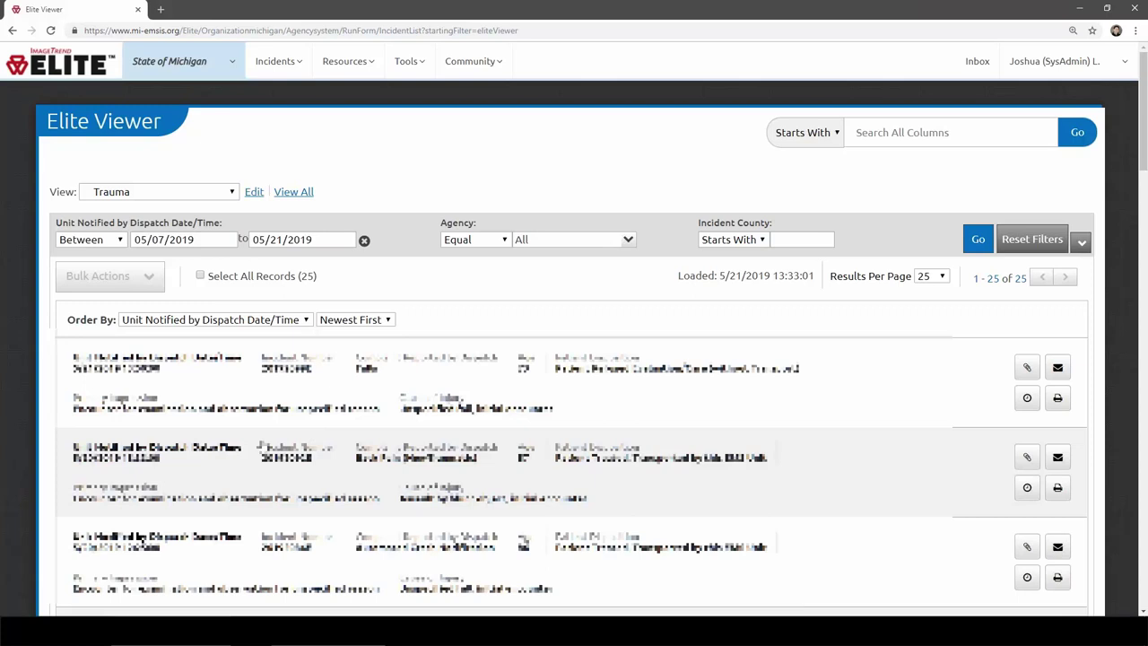
pyautogui.scroll(-1, 111, 501)
pyautogui.scroll(-3, 107, 495)
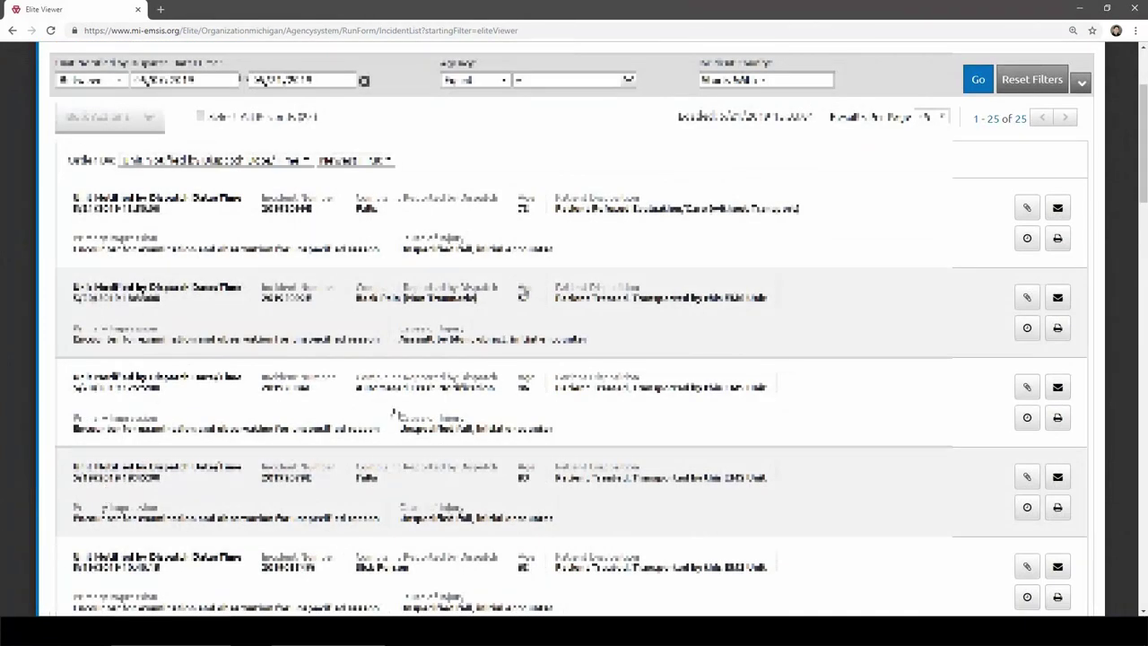
pyautogui.scroll(-3, 446, 532)
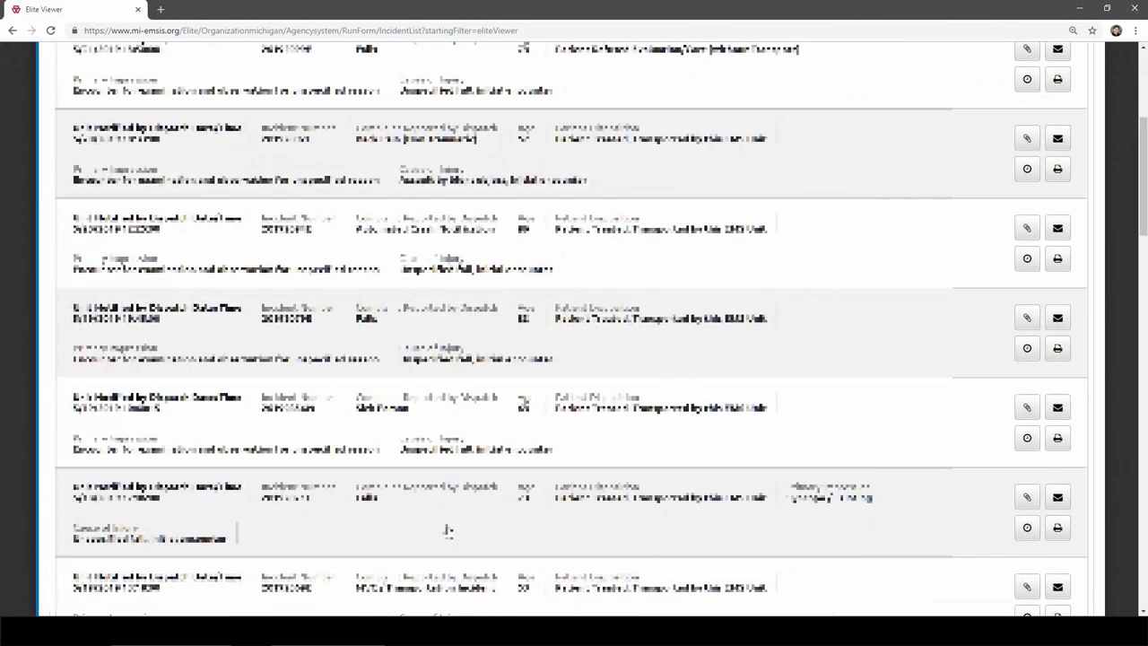
# Edit the Trauma view, renaming it Long Scene Time with the description "Calls where scene time was > 20 minutes."
pyautogui.scroll(-3, 447, 531)
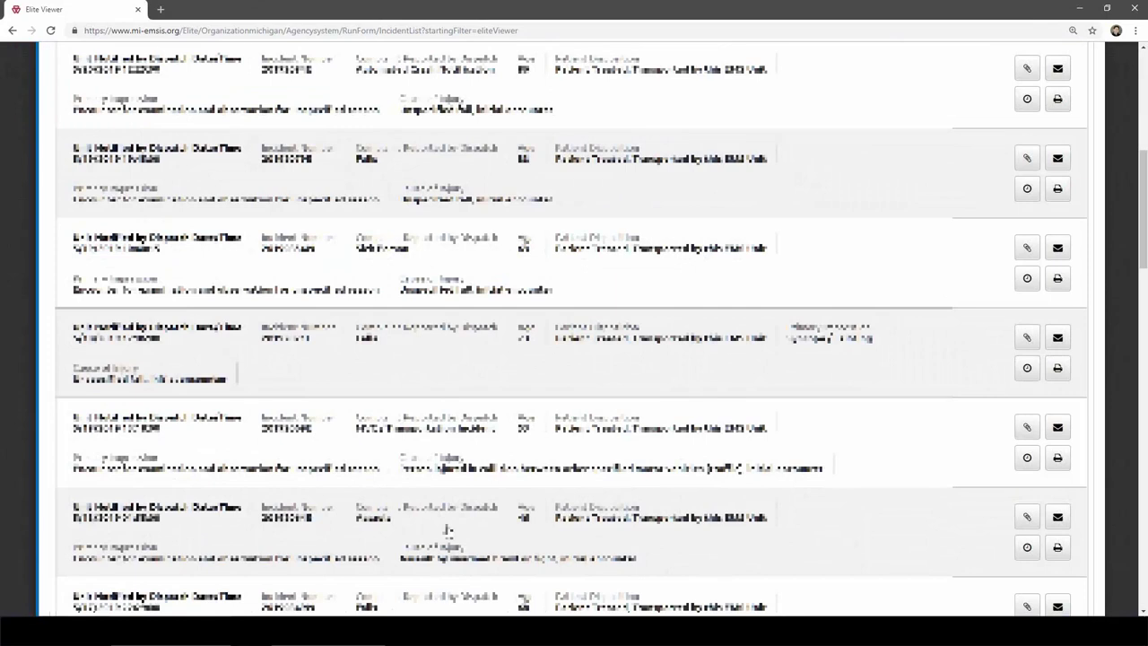
pyautogui.scroll(8, 447, 529)
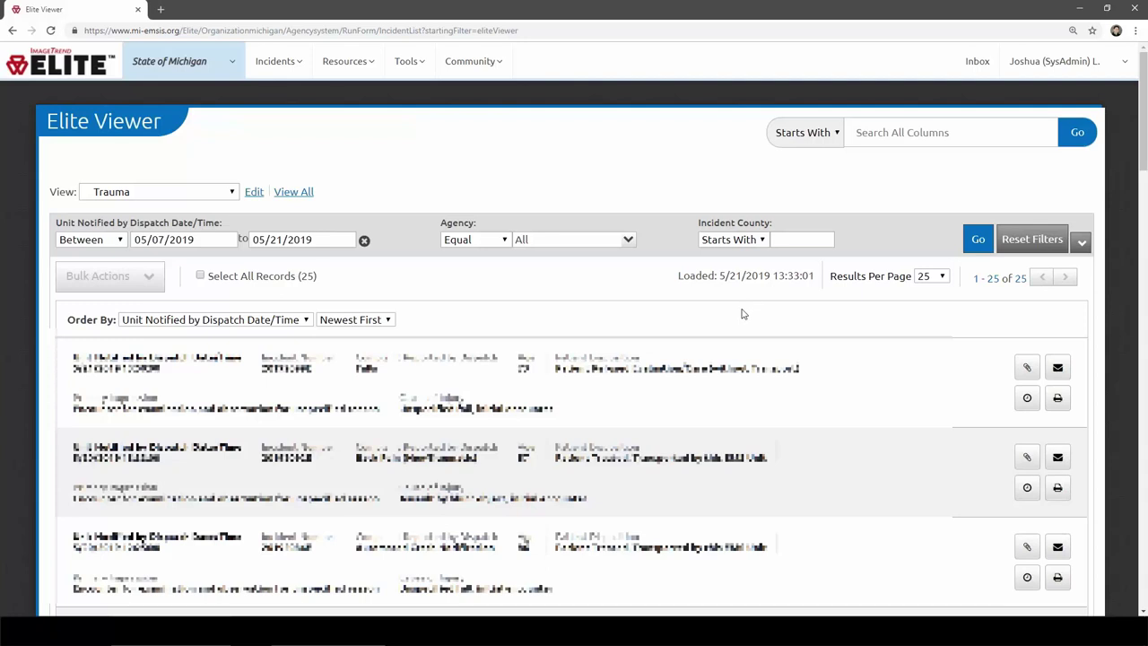
pyautogui.click(256, 194)
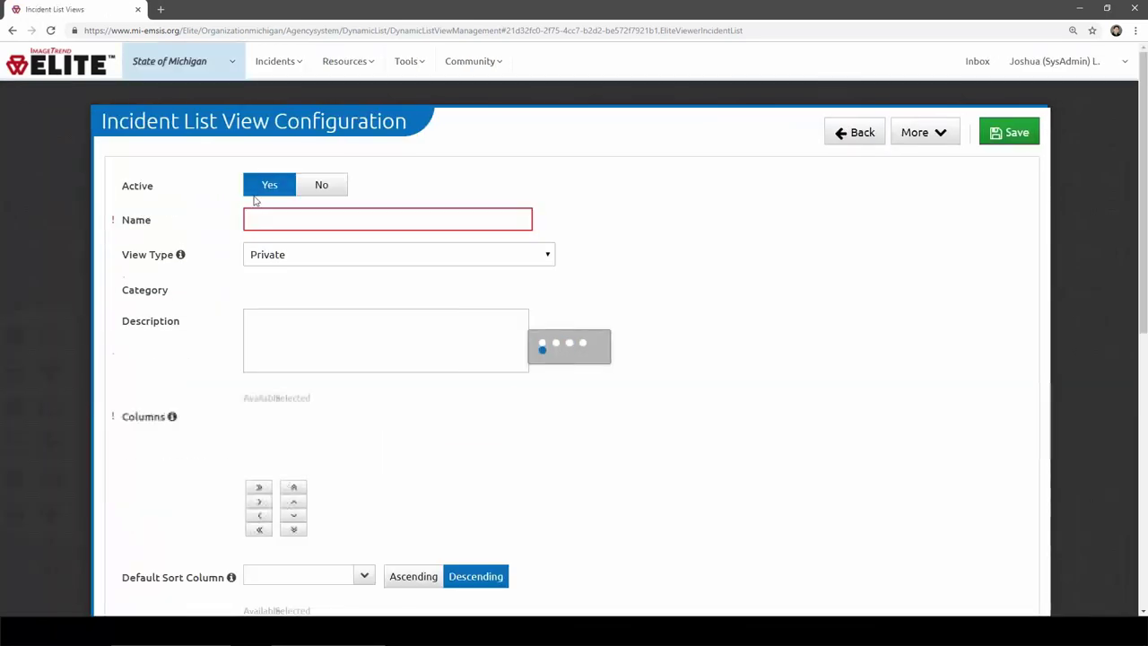
pyautogui.moveTo(297, 221); pyautogui.dragTo(185, 193)
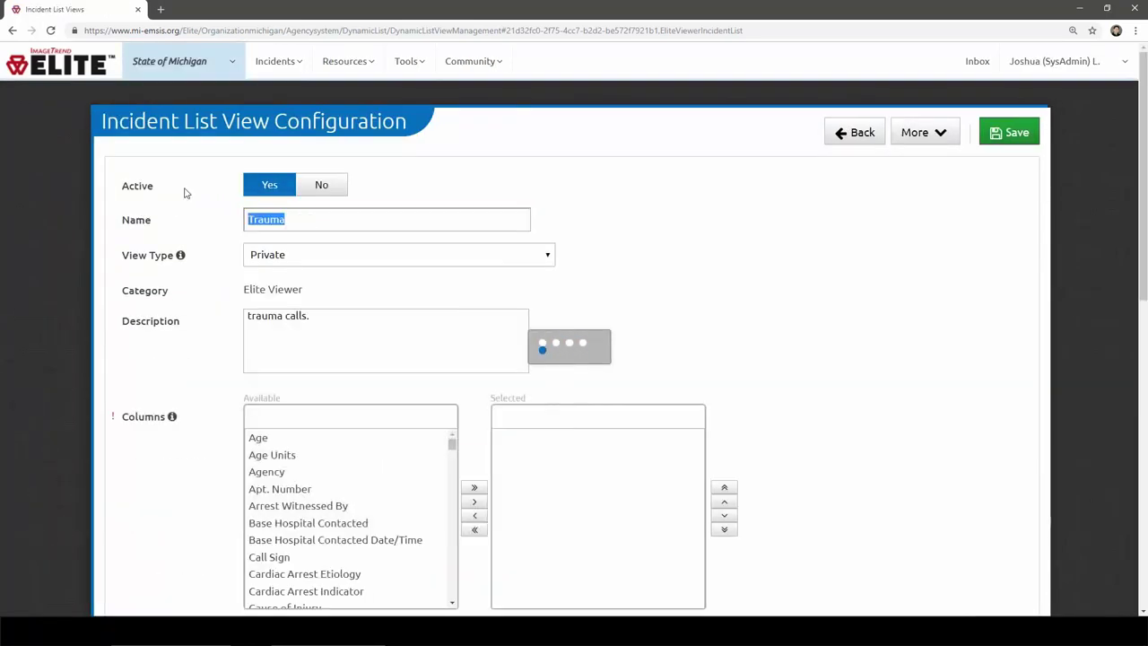
pyautogui.write('Long Scene Time')
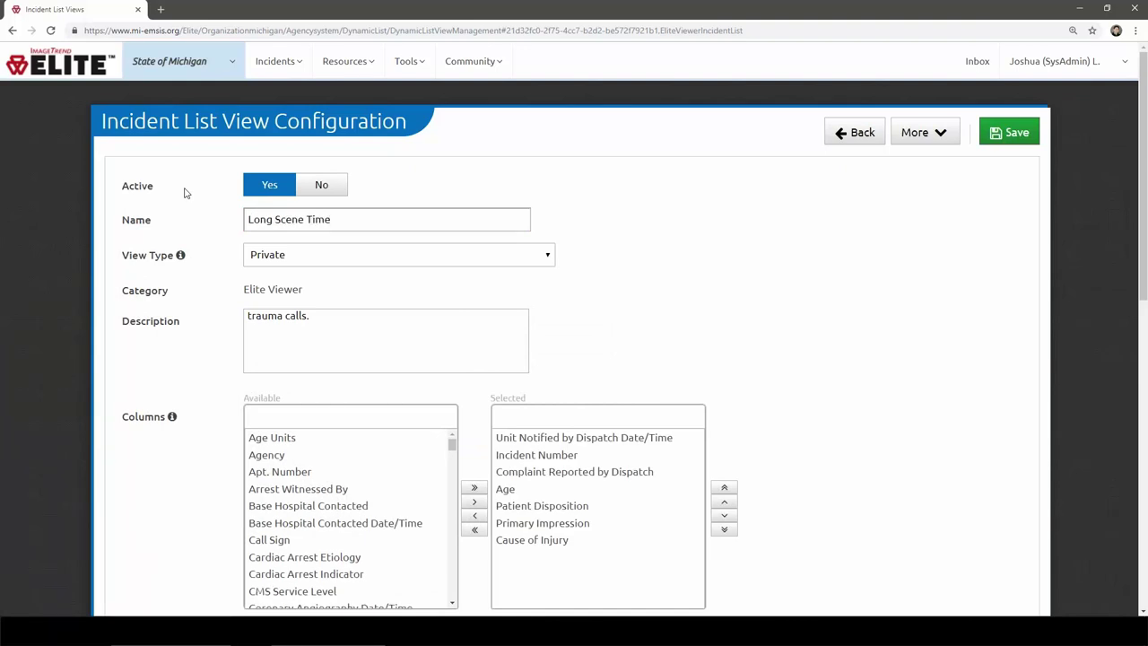
pyautogui.doubleClick(260, 316)
pyautogui.press('BackSpace')
pyautogui.press('Delete')
pyautogui.write('Calls where scene time was > 20 minutes.')
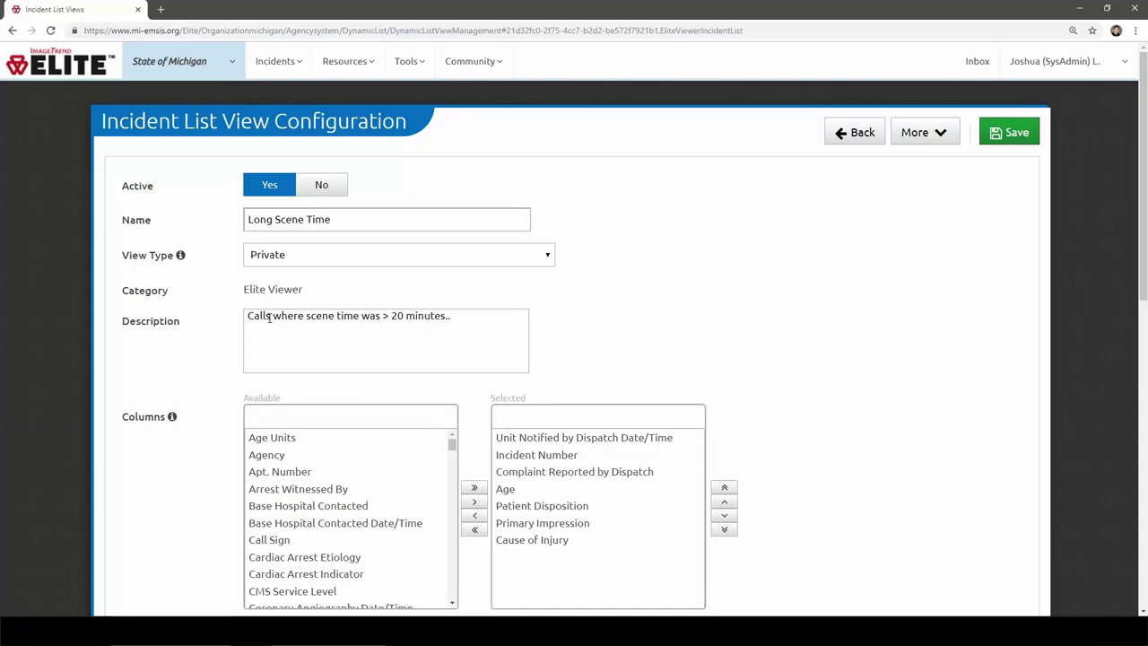
# Remove the Primary Impression and Cause of Injury columns from the Long Scene Time view
pyautogui.scroll(-2, 269, 318)
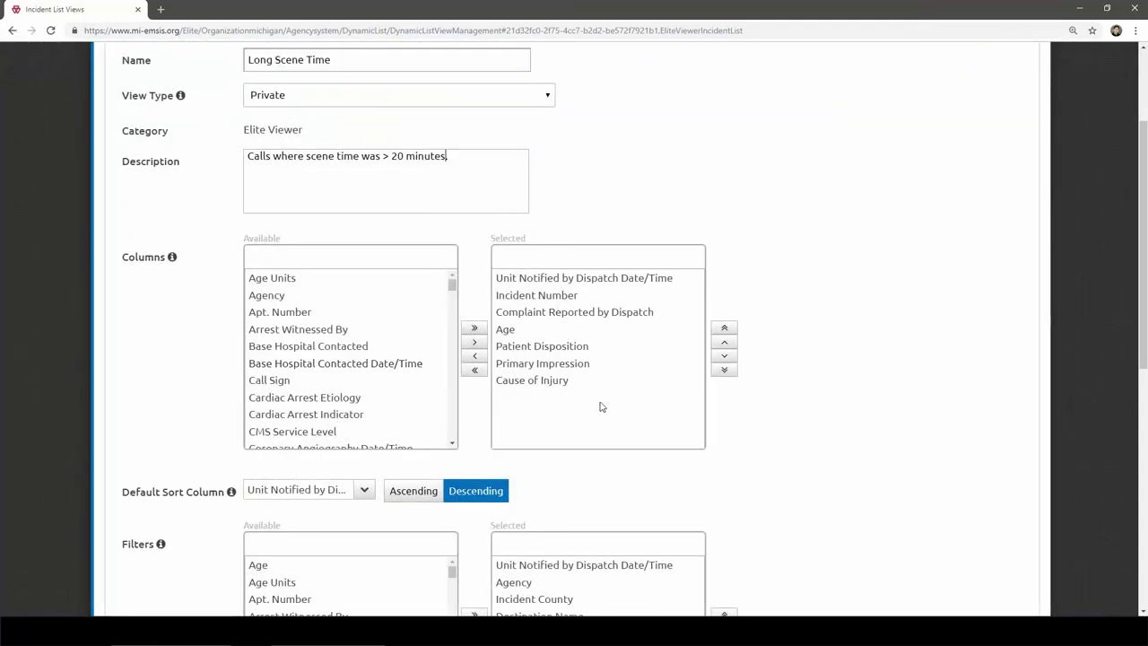
pyautogui.click(571, 368)
pyautogui.click(474, 356)
pyautogui.click(531, 366)
pyautogui.click(474, 356)
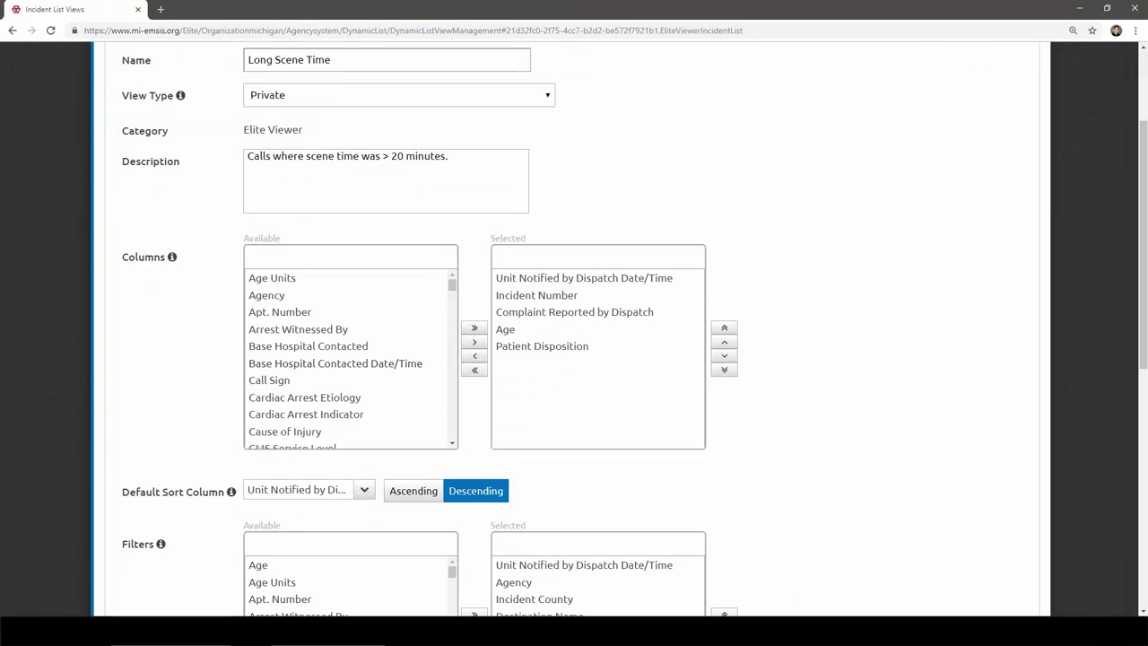
# Find the delay-related columns and add Type of Scene Delay to the view's selected columns
pyautogui.scroll(-2, 207, 347)
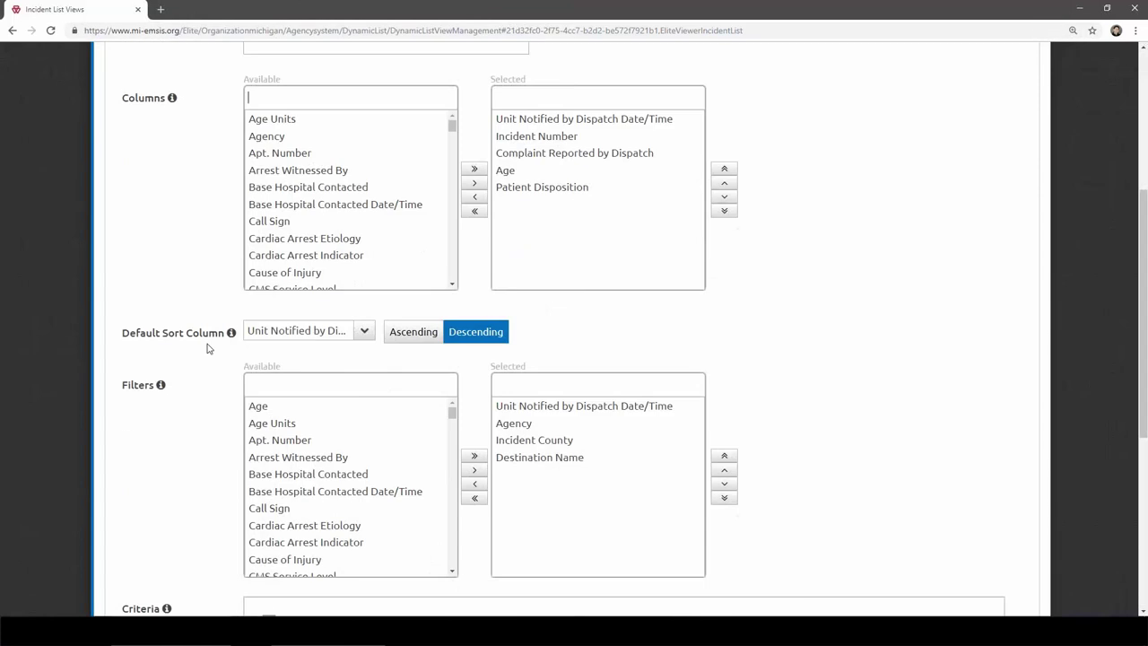
pyautogui.write('delay')
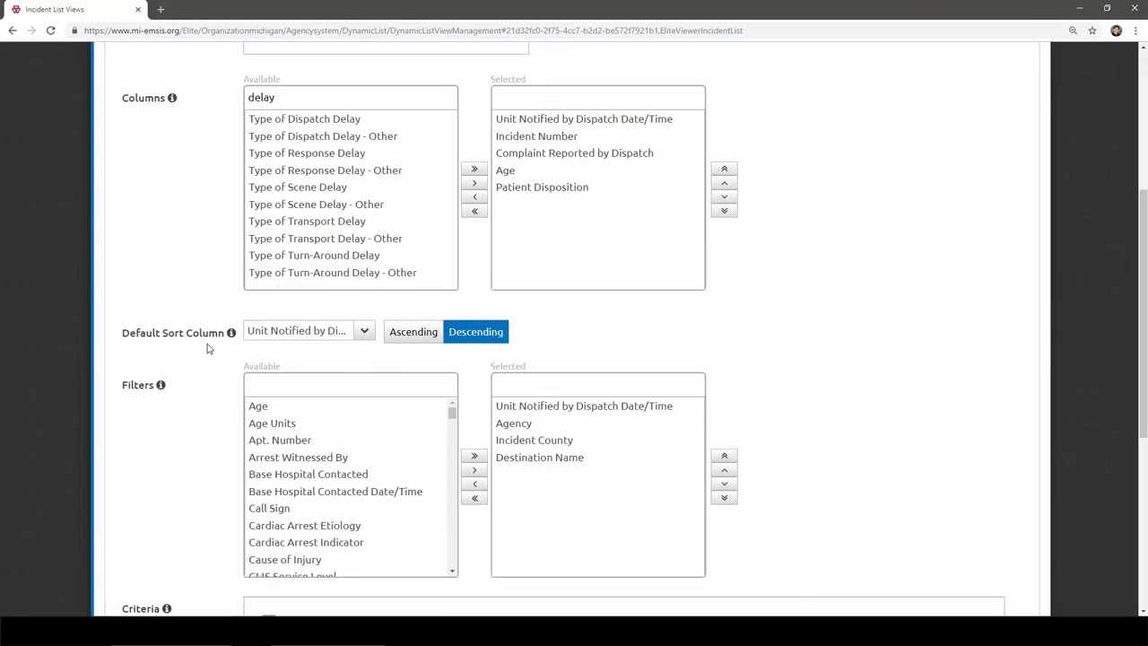
pyautogui.click(281, 187)
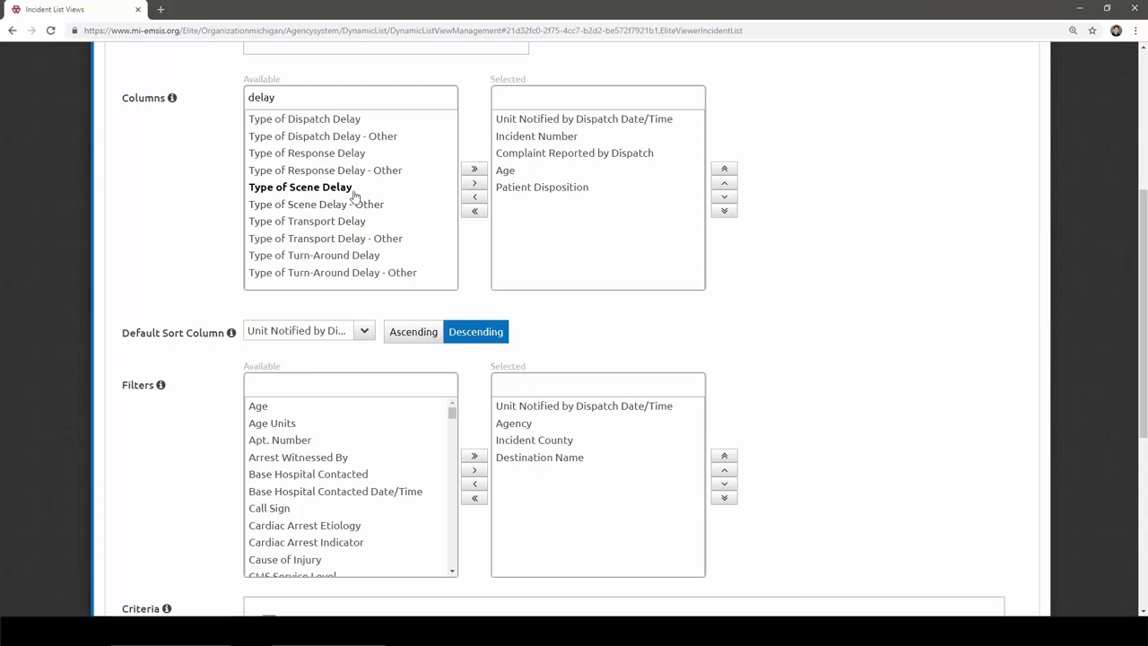
pyautogui.click(476, 185)
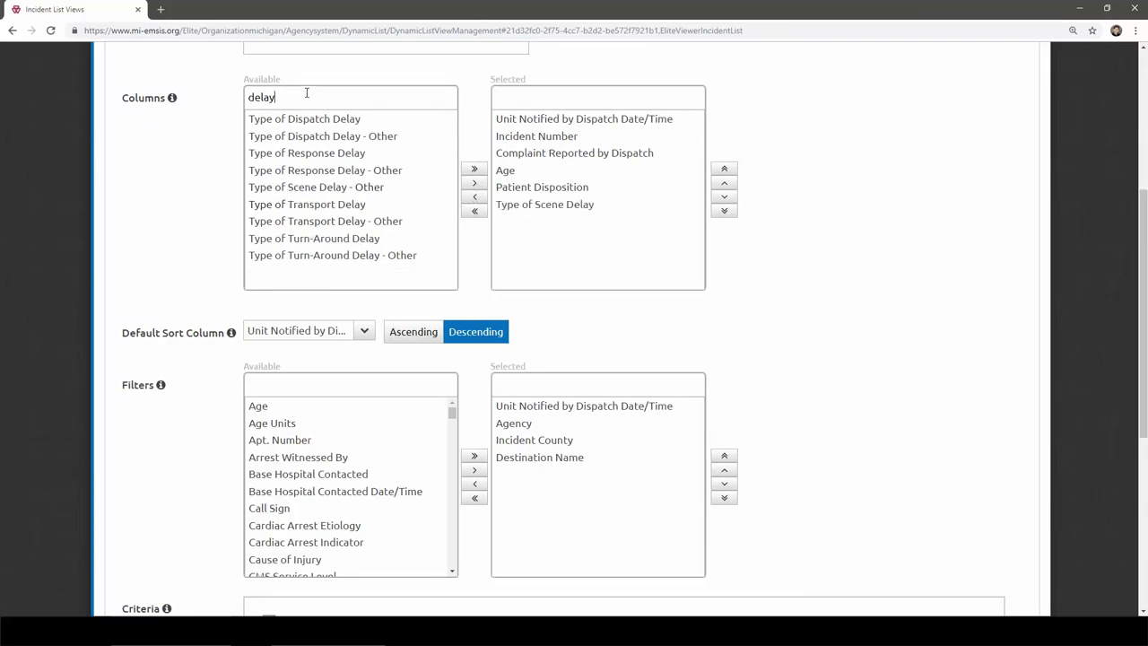
# Find the minute-based columns and add Minutes at Scene and Minutes to Get to Destination to the view
pyautogui.moveTo(278, 93); pyautogui.dragTo(236, 101)
pyautogui.write('time')
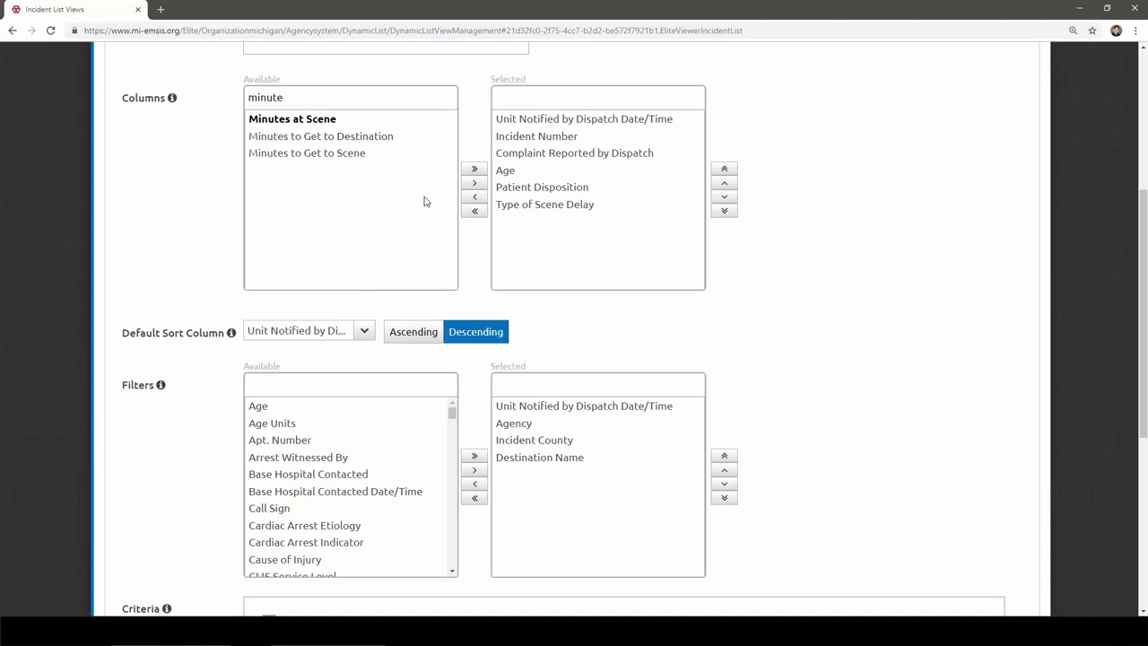
pyautogui.click(474, 183)
pyautogui.click(307, 120)
pyautogui.click(474, 184)
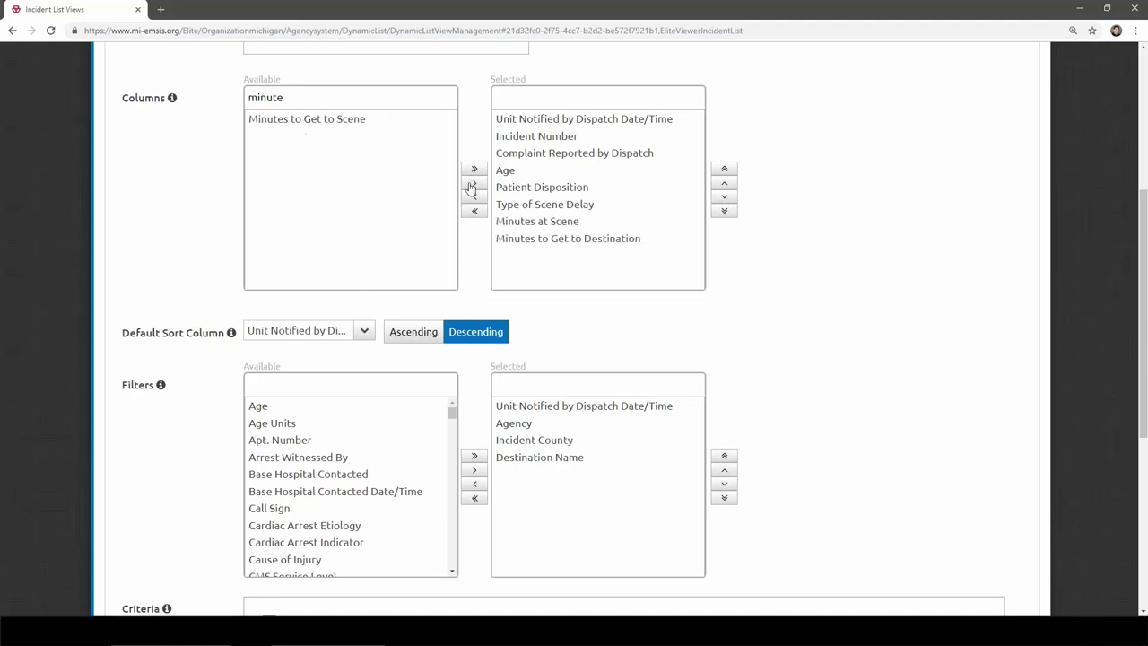
# Replace the Possible Injury criterion with an and-criterion of Minutes at Scene >= 20, and save the Long Scene Time view
pyautogui.scroll(-2, 357, 271)
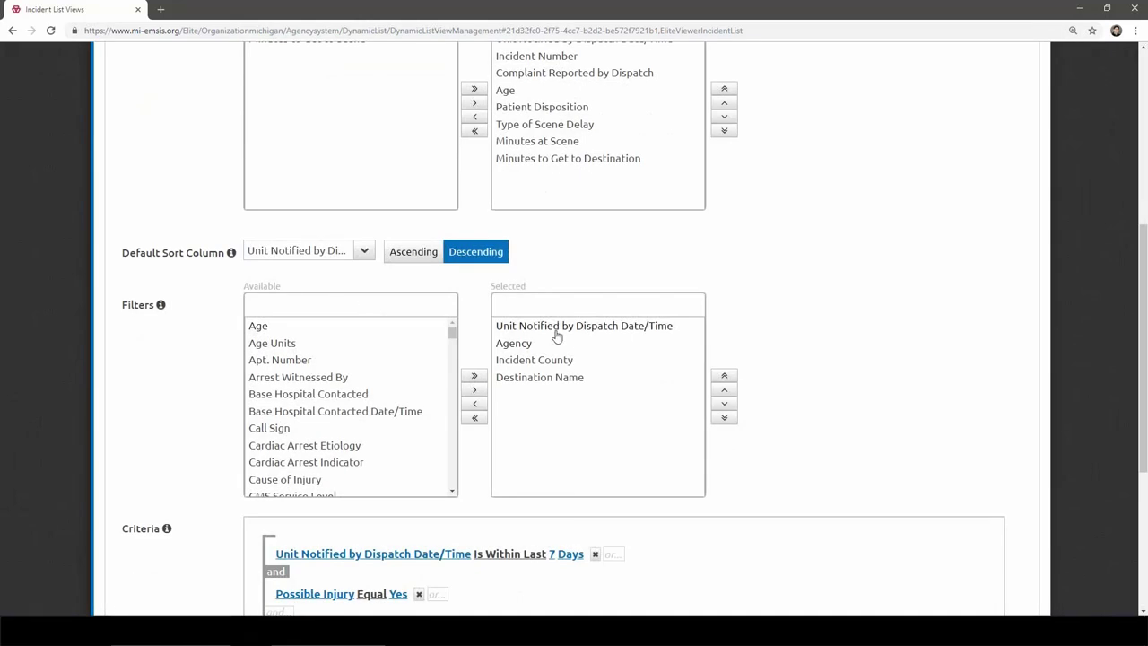
pyautogui.scroll(-3, 556, 335)
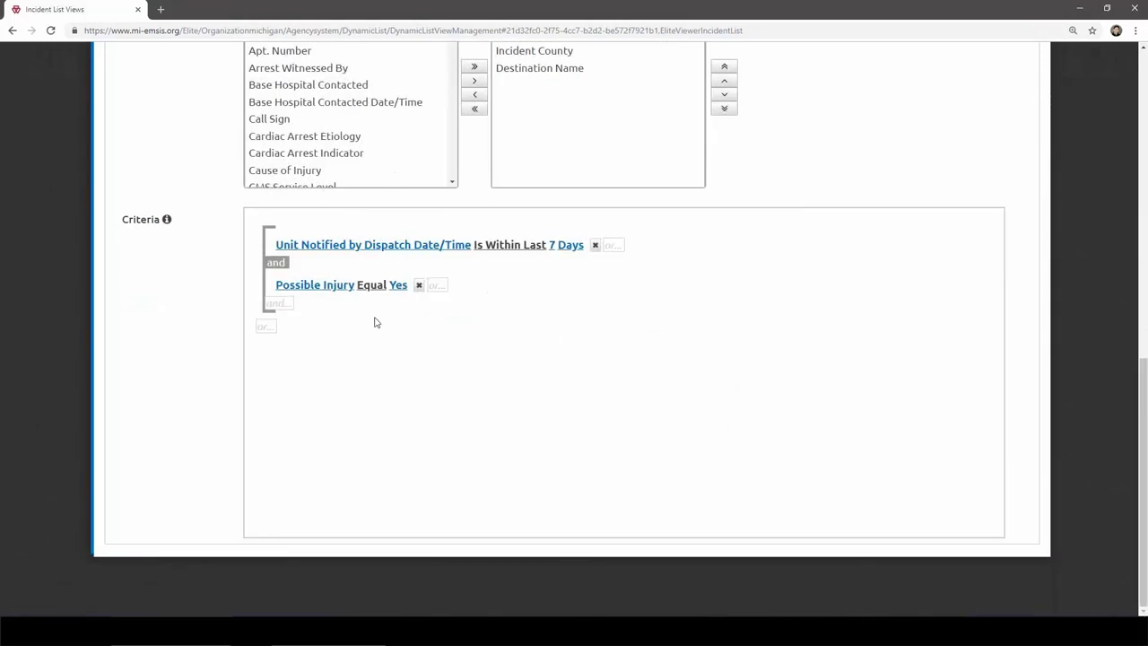
pyautogui.click(418, 284)
pyautogui.click(289, 260)
pyautogui.click(324, 269)
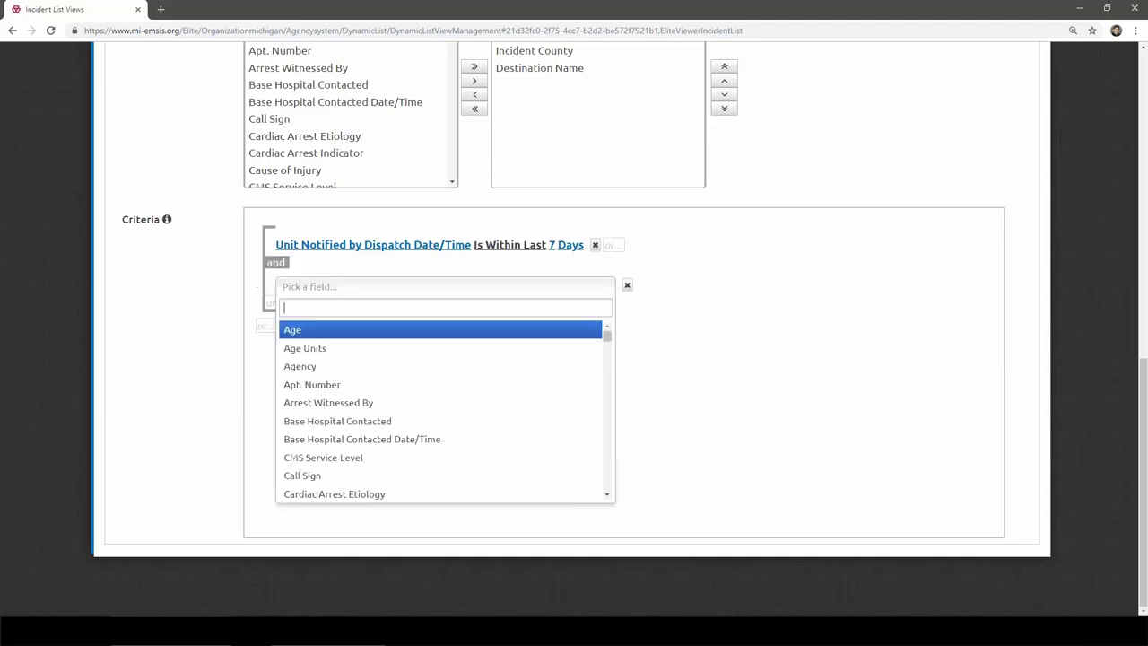
pyautogui.write('scene')
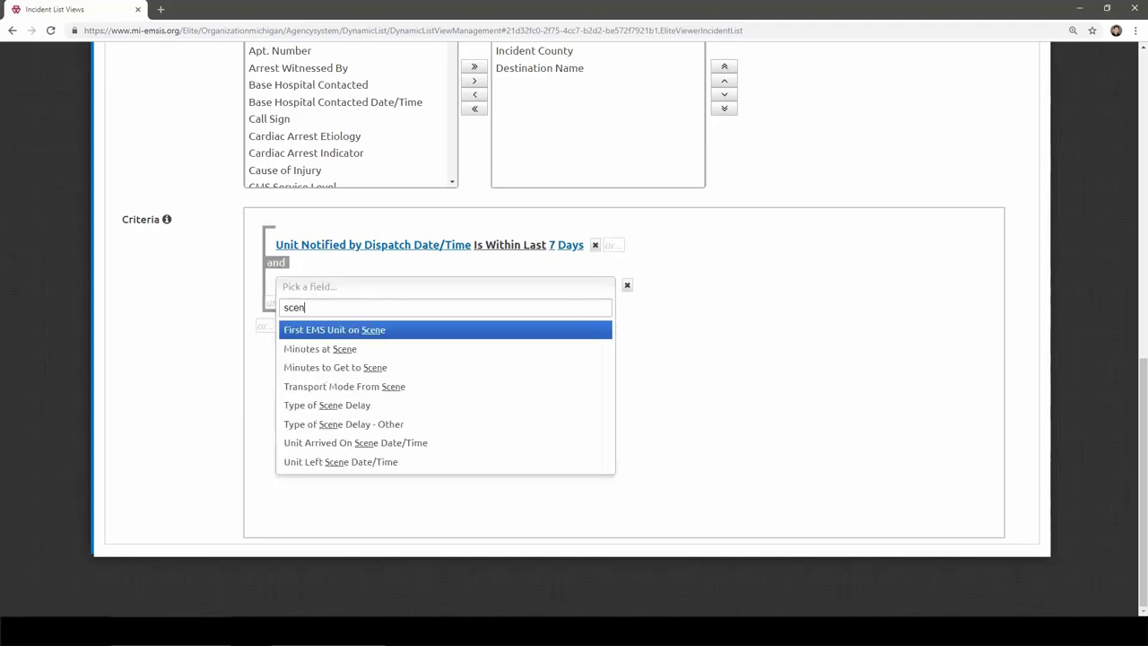
pyautogui.click(319, 349)
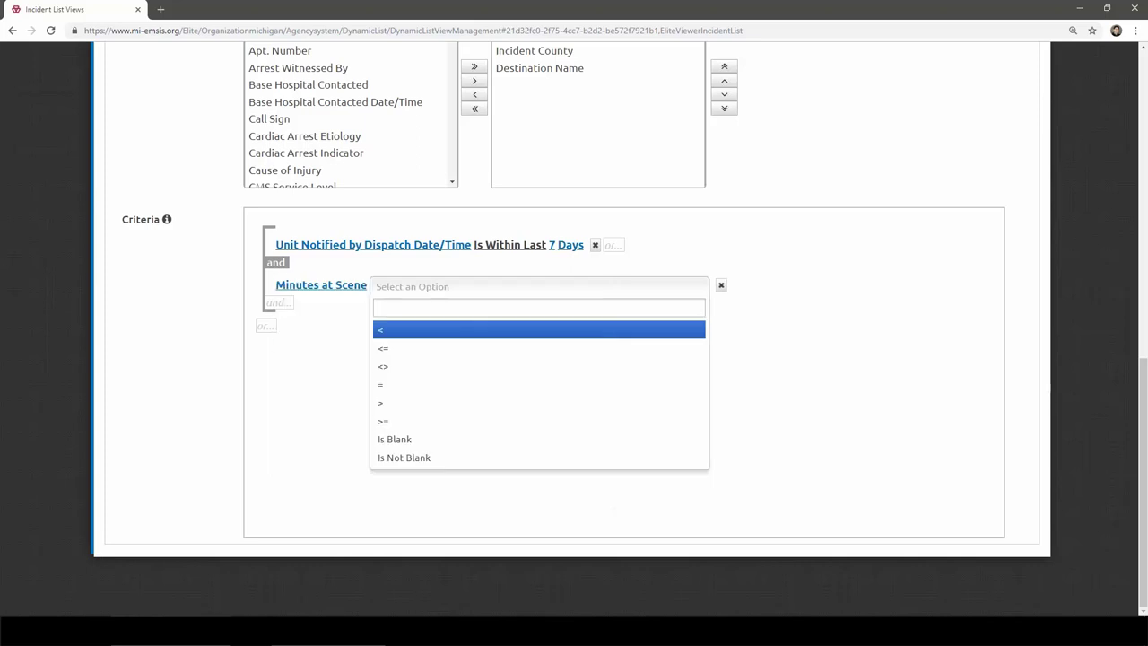
pyautogui.click(380, 420)
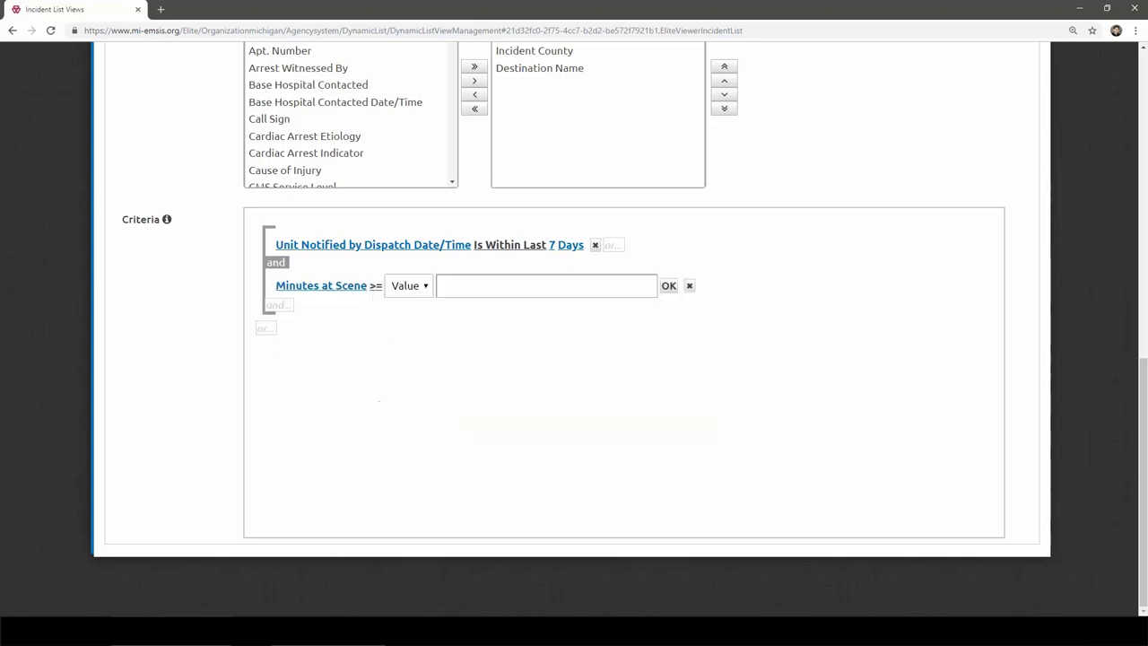
pyautogui.click(446, 287)
pyautogui.write('20')
pyautogui.click(668, 286)
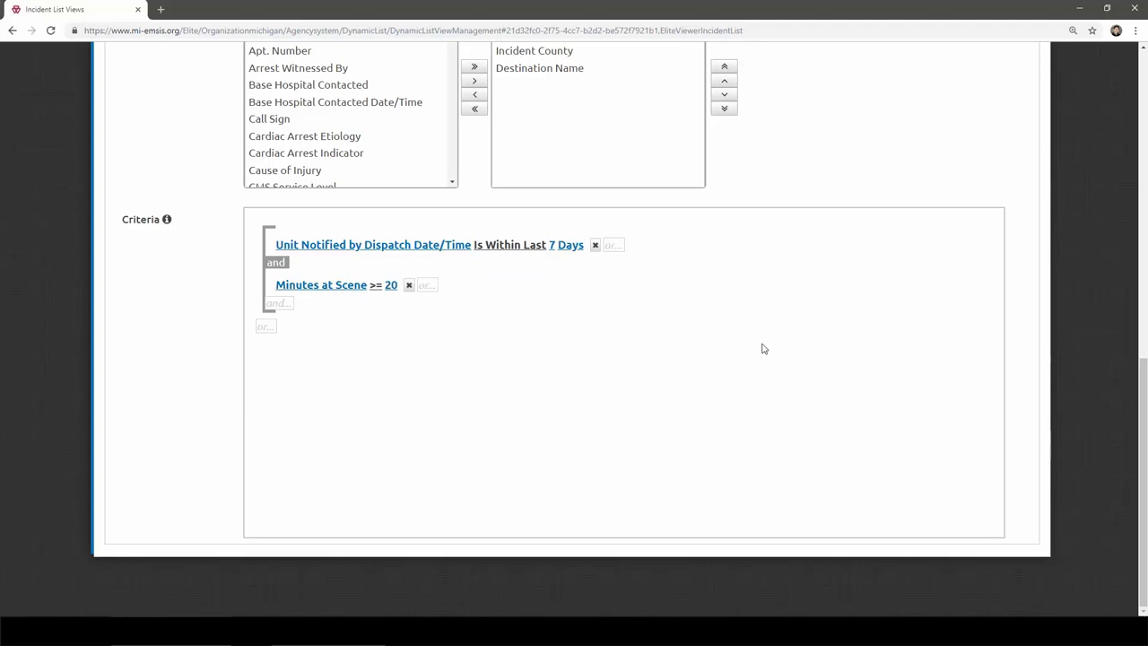
pyautogui.scroll(5, 766, 341)
pyautogui.click(1016, 136)
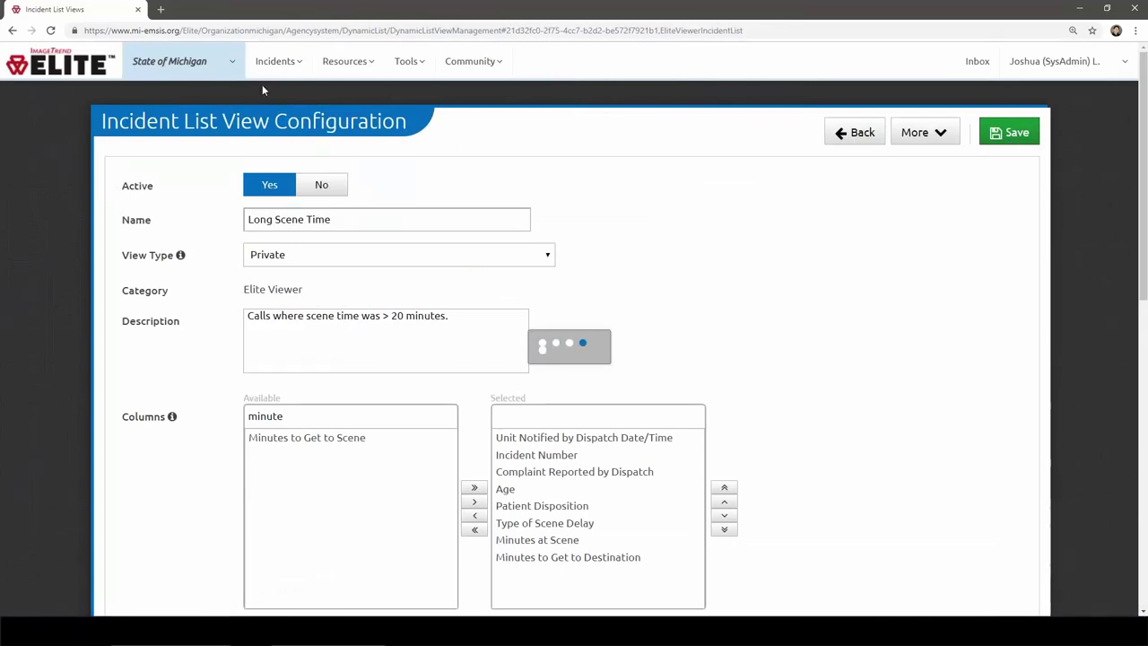
# Return to the Elite Viewer incident list and look through the incidents of the Long Scene Time view
pyautogui.moveTo(242, 65)
pyautogui.click(44, 134)
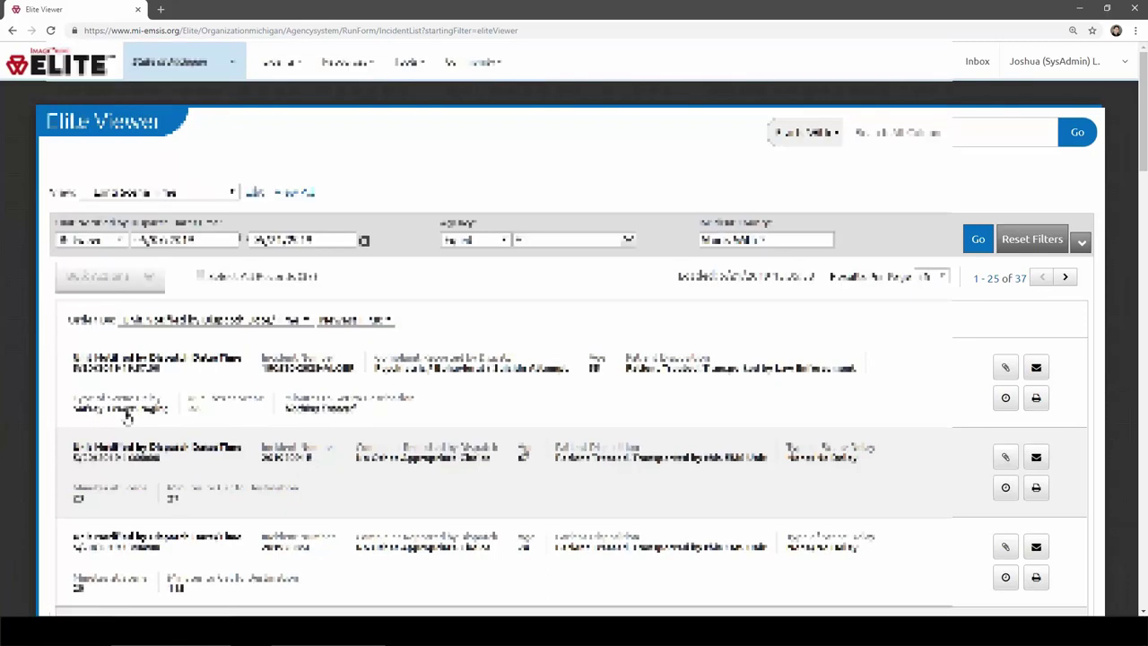
pyautogui.scroll(-2, 127, 414)
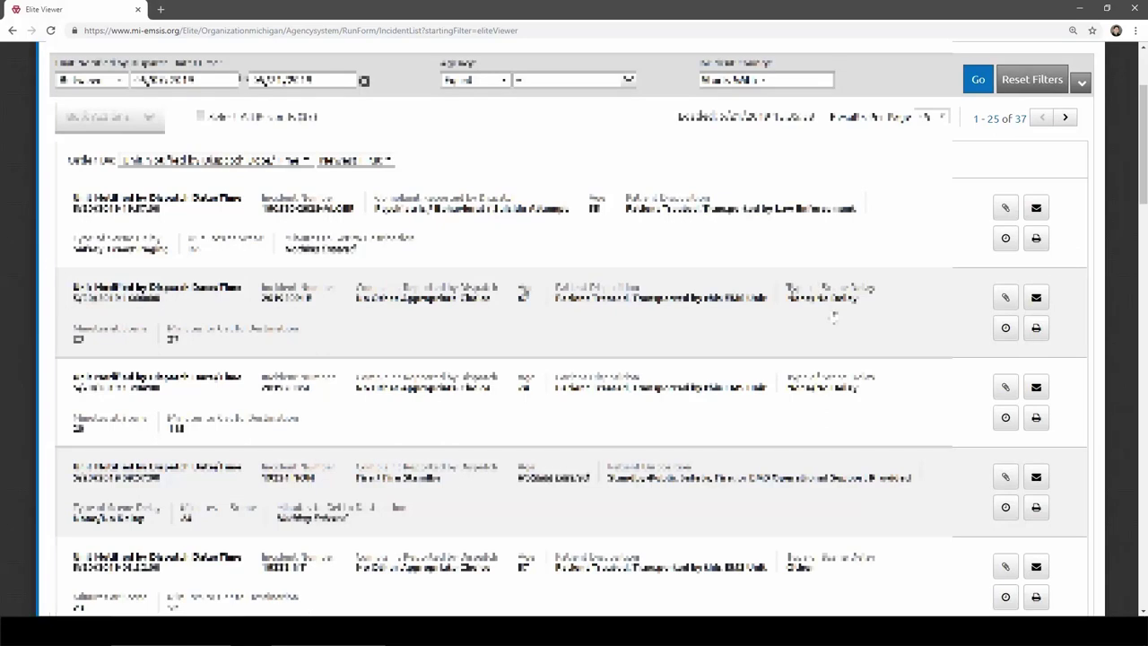
pyautogui.scroll(-2, 832, 315)
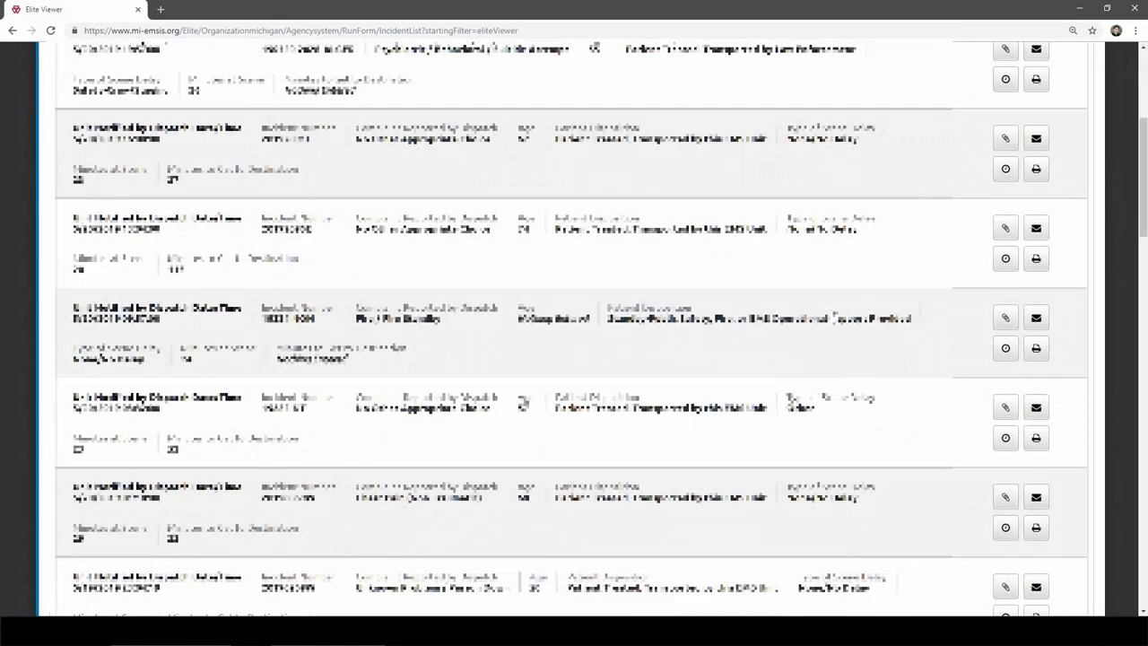
pyautogui.scroll(-2, 833, 314)
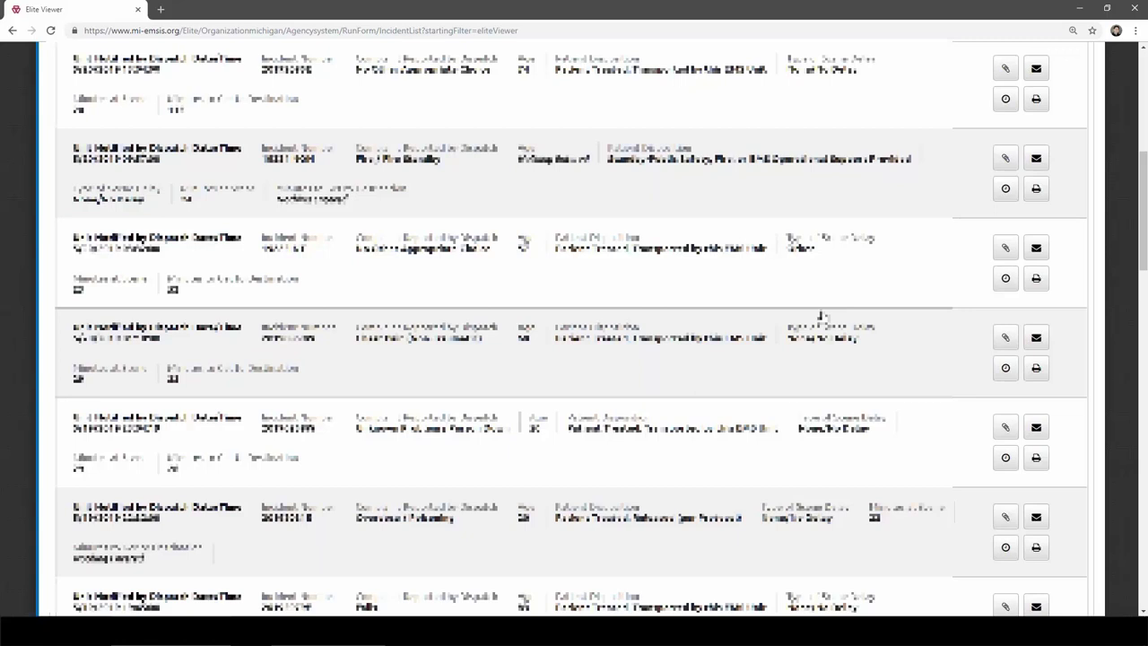
pyautogui.scroll(6, 822, 315)
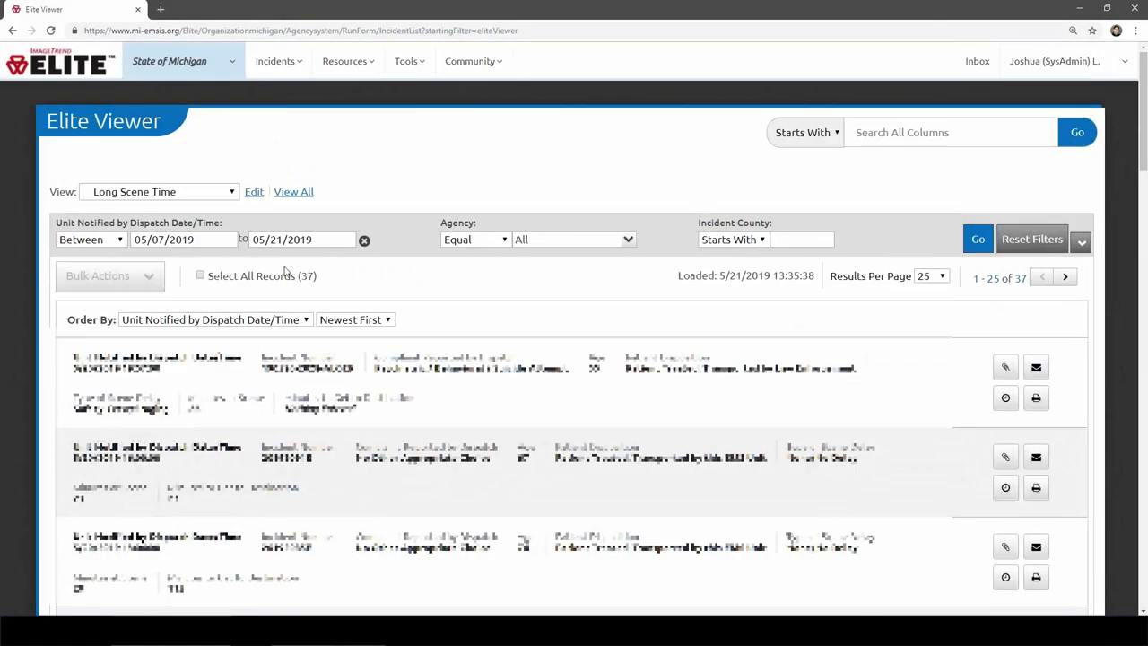
# Edit the Long Scene Time view, renaming it Medications Given with the description "Calls where medications were given."
pyautogui.click(254, 191)
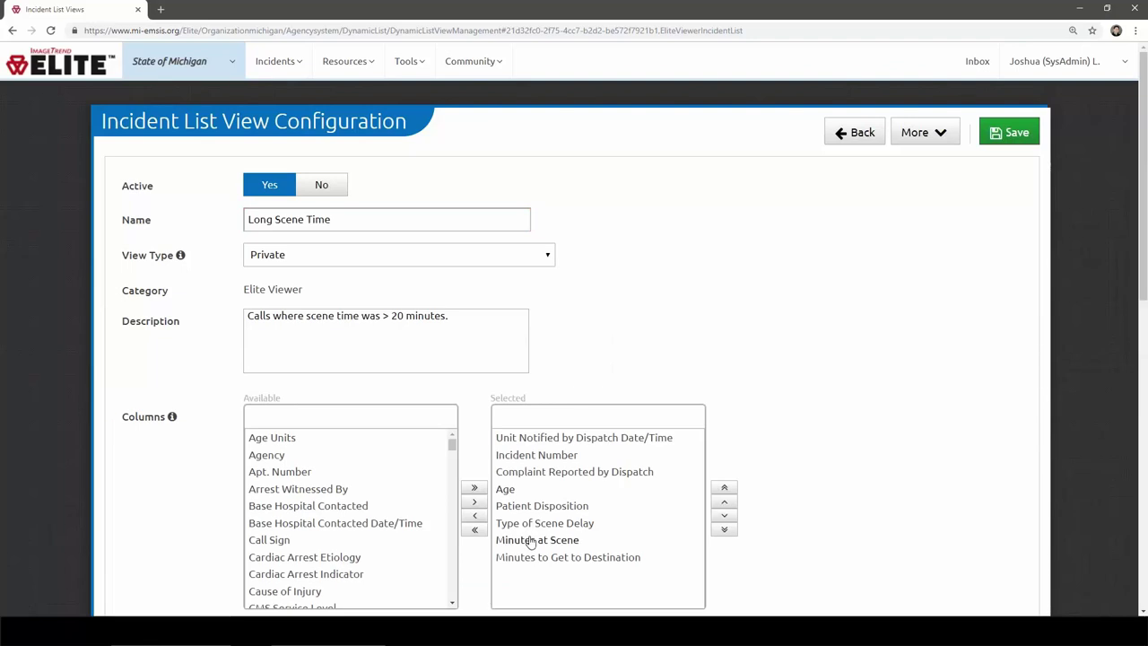
pyautogui.moveTo(337, 219); pyautogui.dragTo(52, 196)
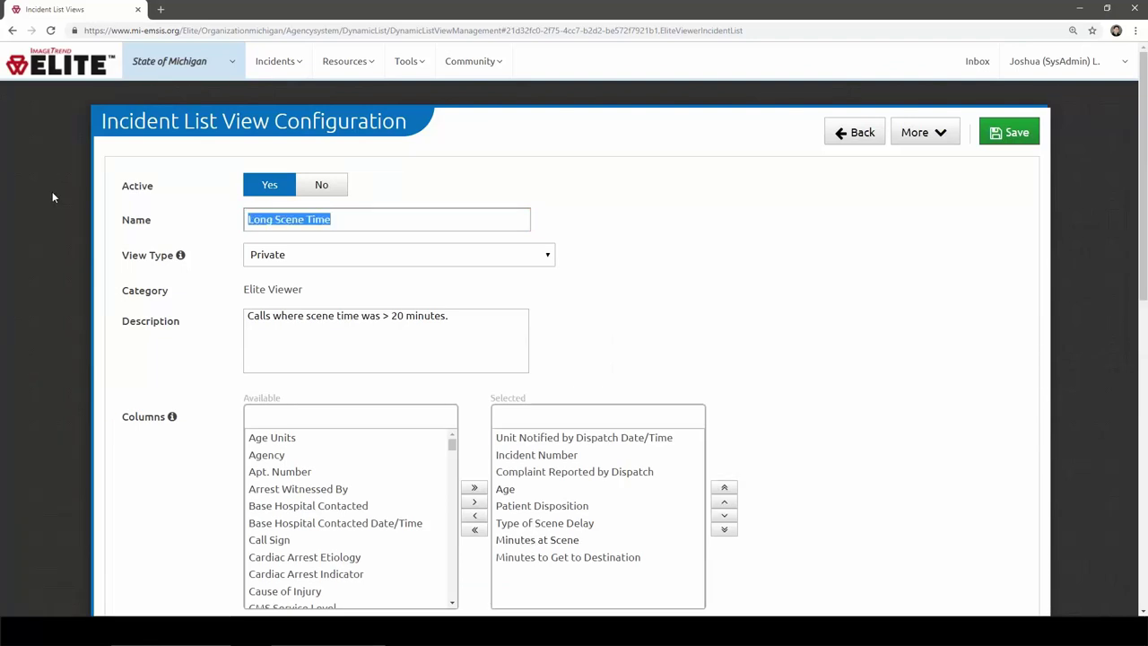
pyautogui.write('Medications Given')
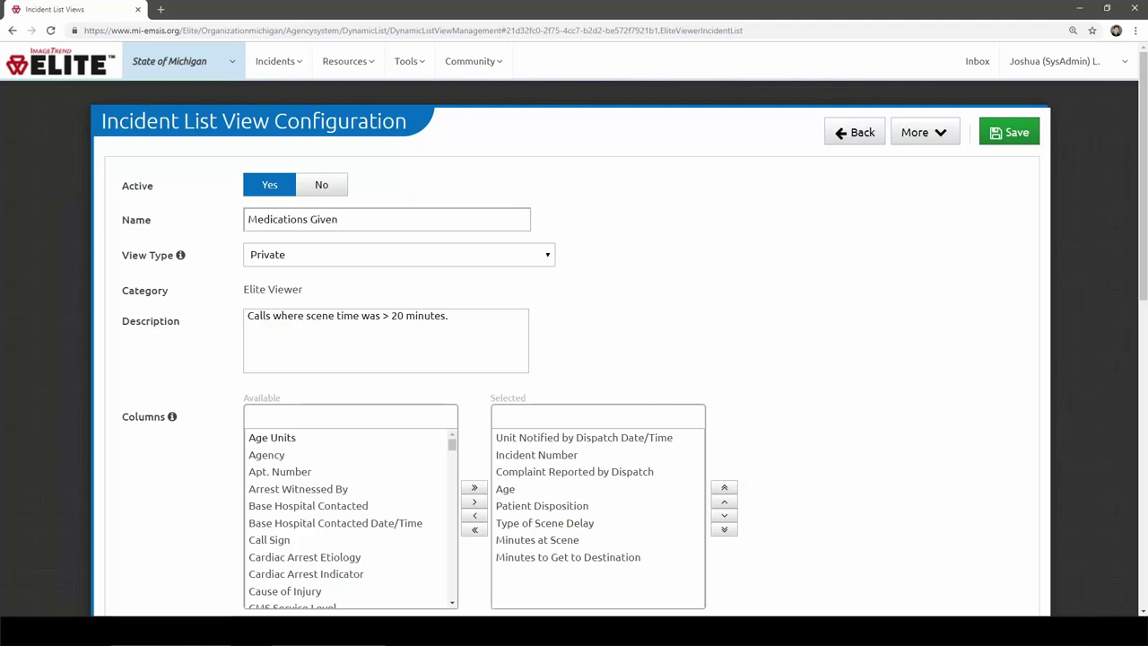
pyautogui.tripleClick(477, 326)
pyautogui.write('Calls where medca')
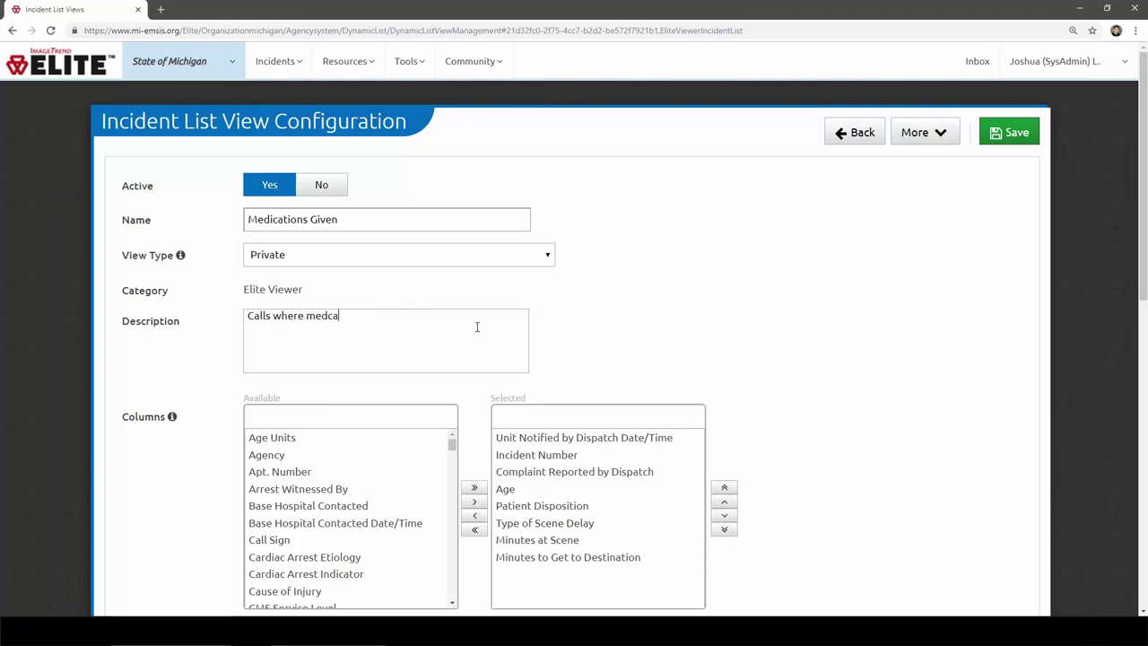
pyautogui.write('ications were given.')
# Remove the Minutes at Scene and Minutes to Get to Destination columns from the Medications Given view
pyautogui.scroll(-4, 477, 327)
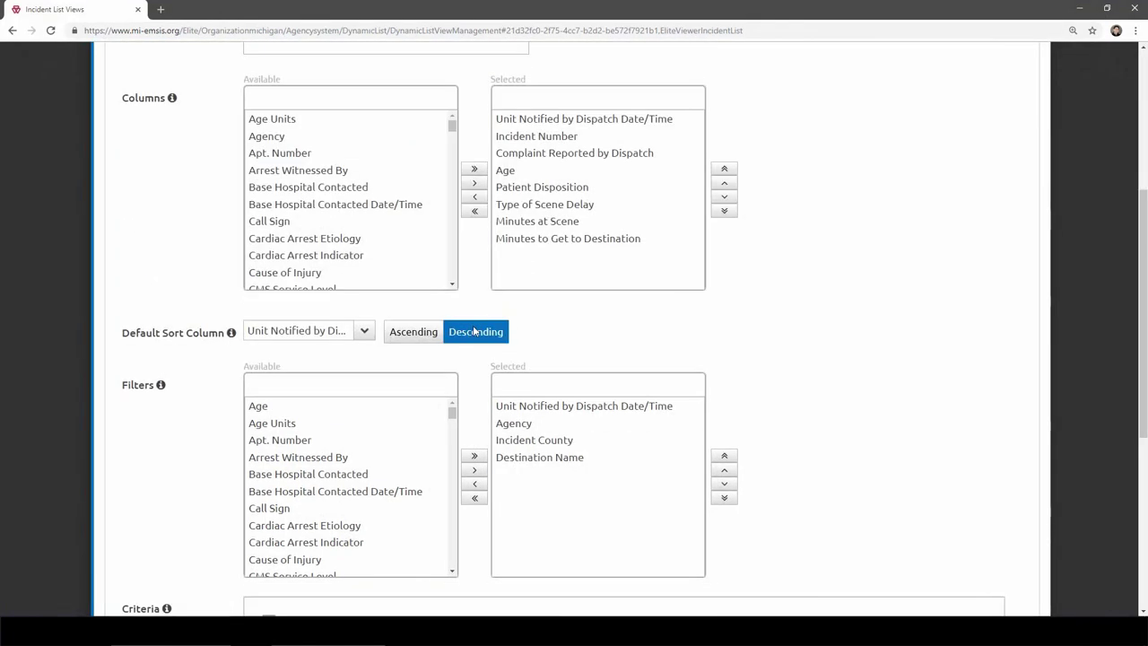
pyautogui.click(520, 226)
pyautogui.keyDown('ctrl'); pyautogui.click(520, 240); pyautogui.keyUp('ctrl')
pyautogui.click(475, 196)
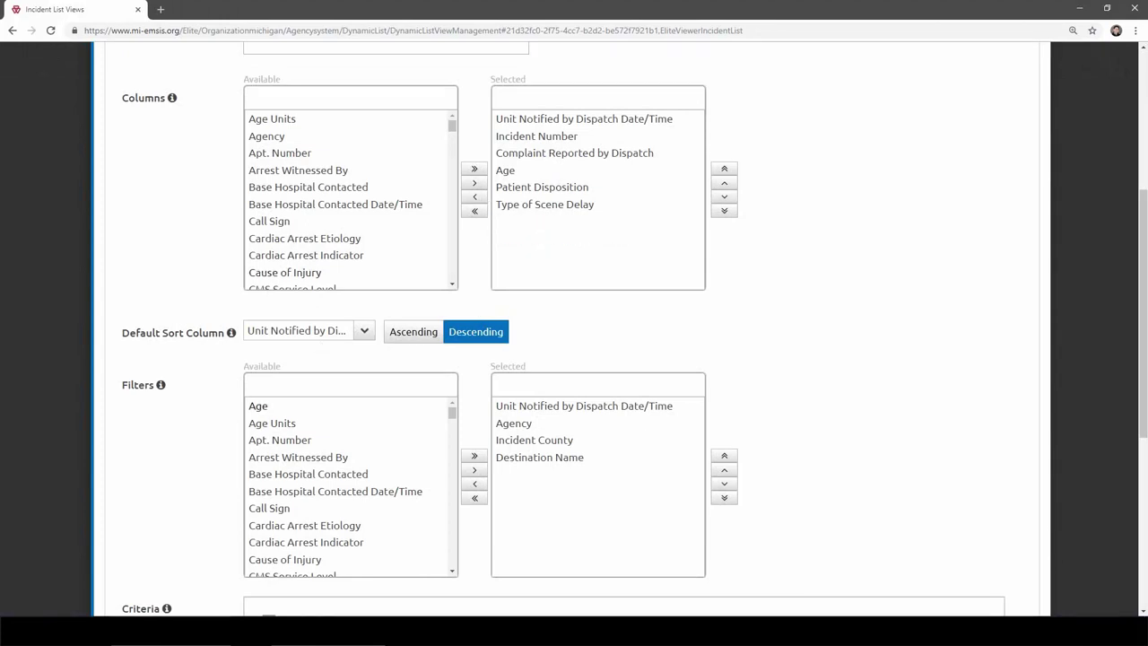
# Replace the Minutes at Scene criterion with an and-criterion of Medication Given Is Not Blank, and save the Medications Given view
pyautogui.scroll(-3, 349, 475)
pyautogui.scroll(-3, 184, 427)
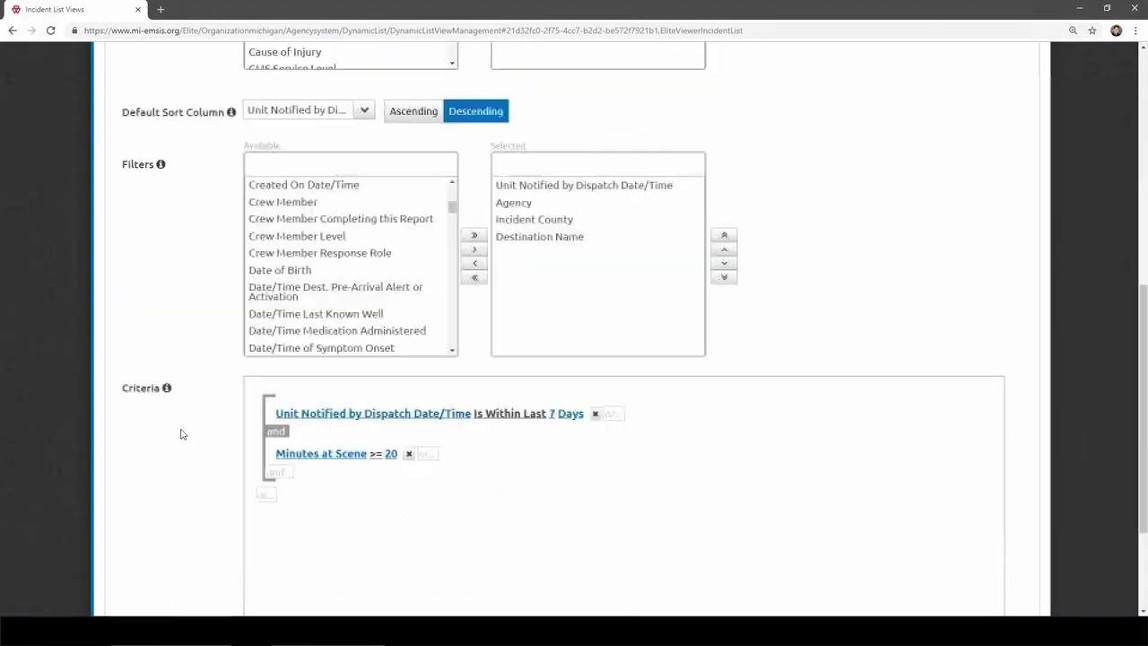
pyautogui.click(408, 437)
pyautogui.click(277, 412)
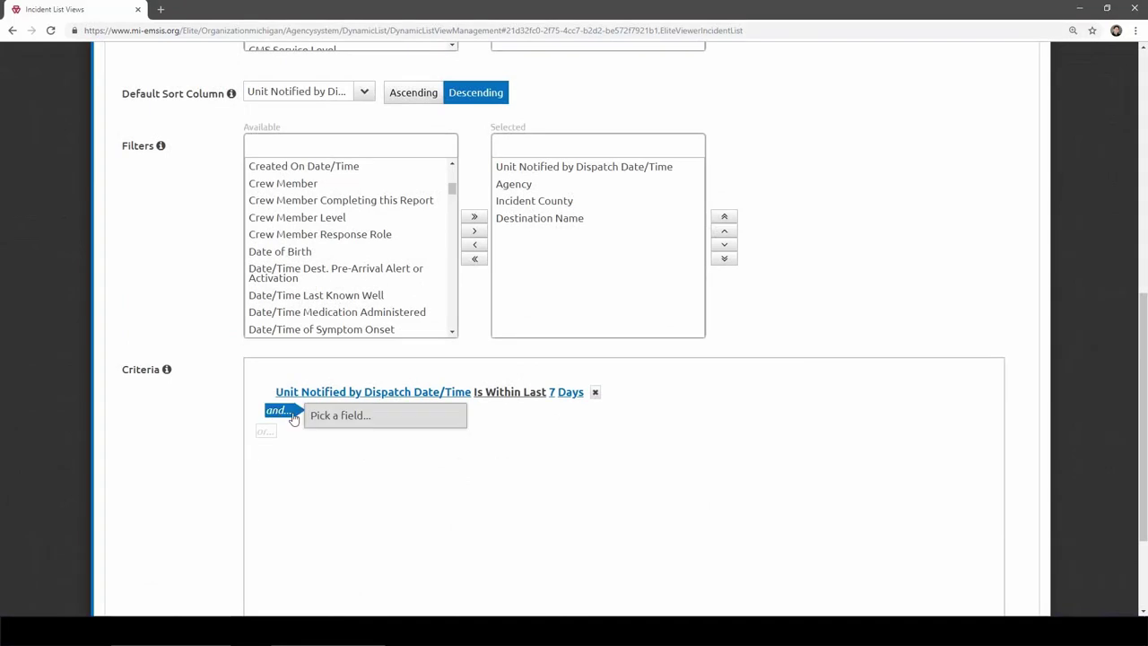
pyautogui.click(321, 415)
pyautogui.write('medi')
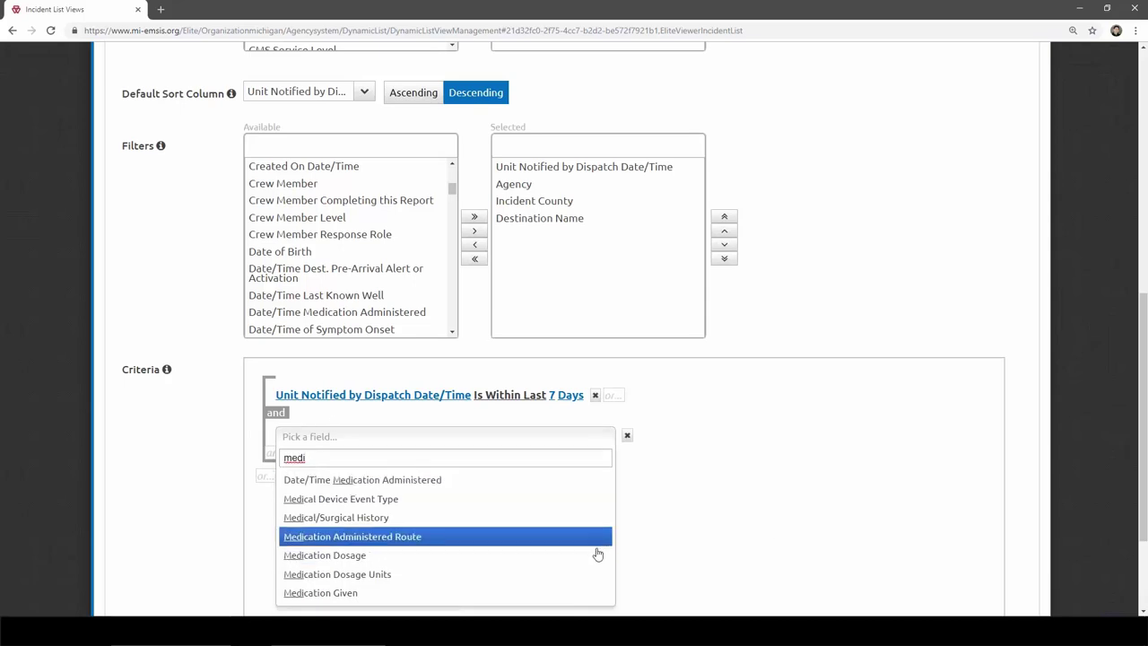
pyautogui.click(332, 593)
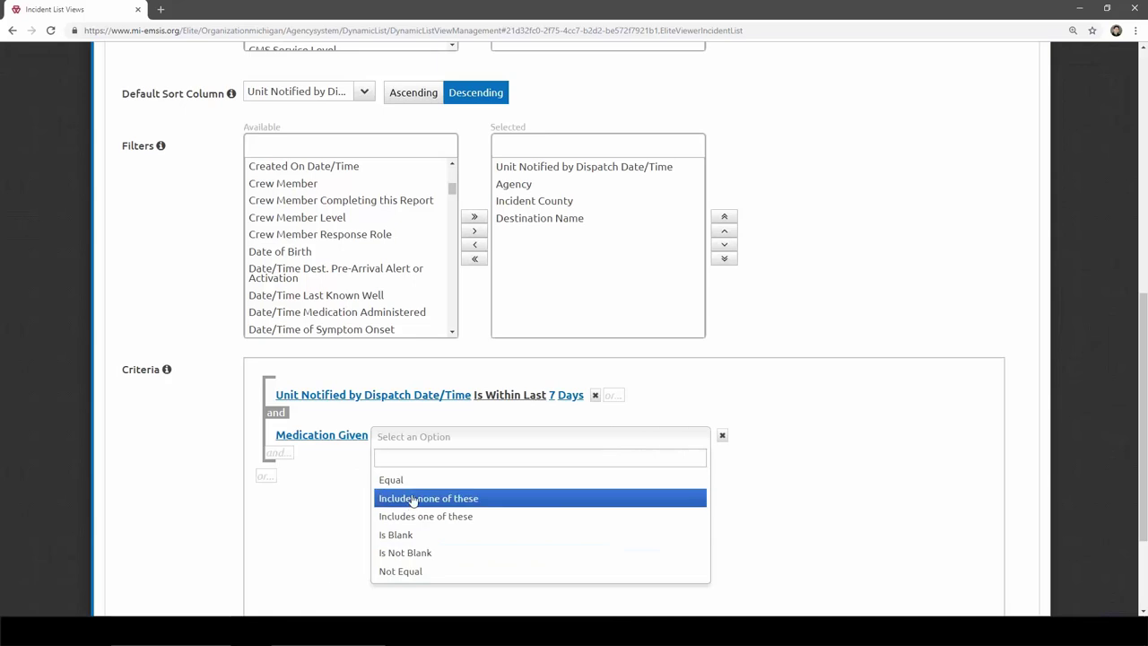
pyautogui.click(410, 553)
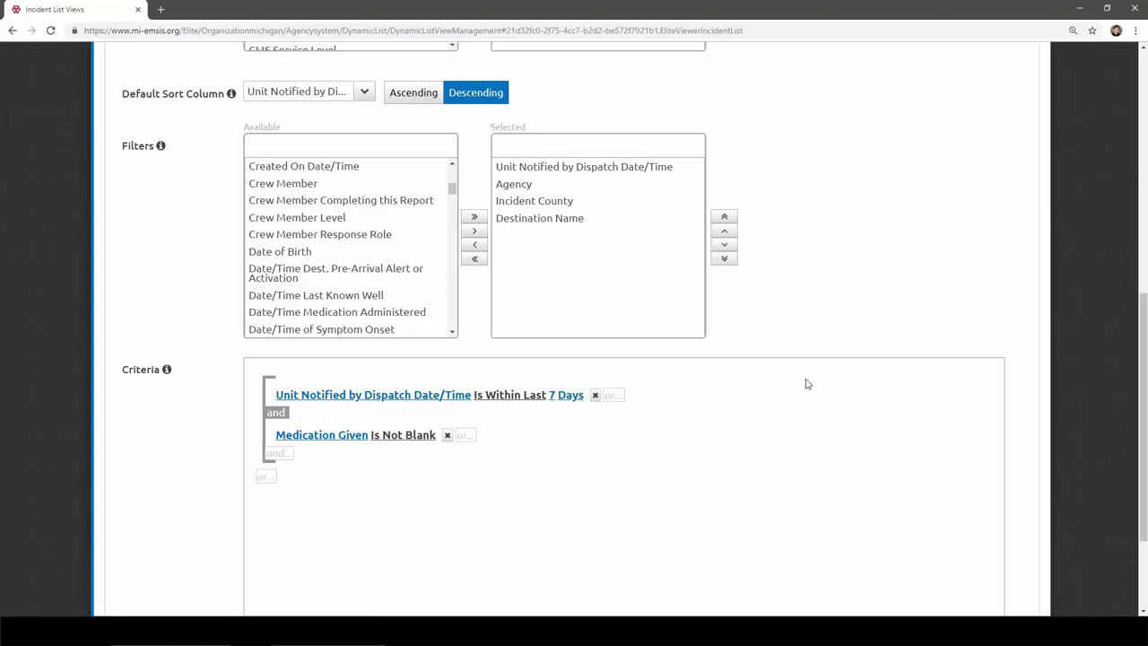
pyautogui.scroll(6, 832, 370)
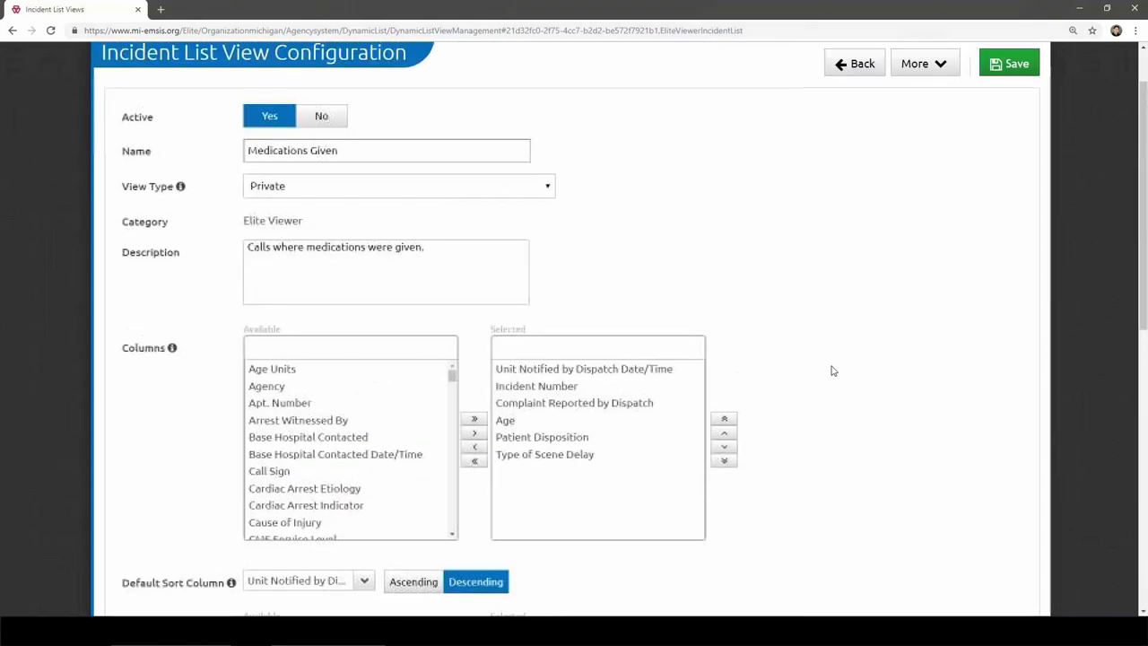
pyautogui.click(1006, 135)
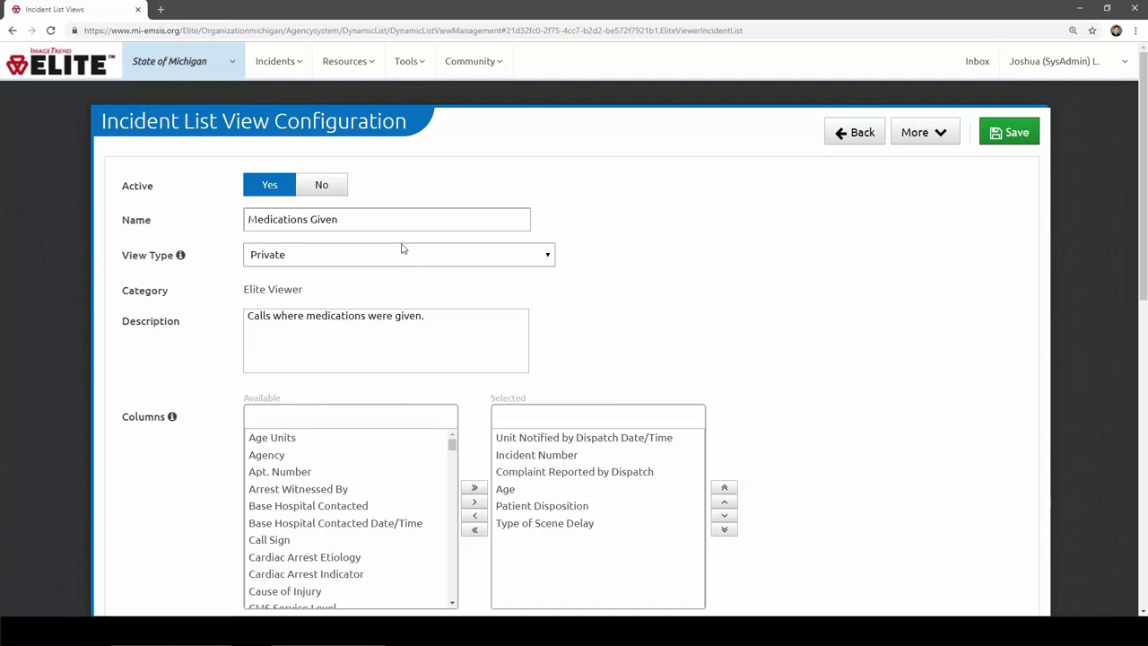
# Rename the Medications Given view as UP East and set its description to "PCRs from UP East"
pyautogui.tripleClick(287, 222)
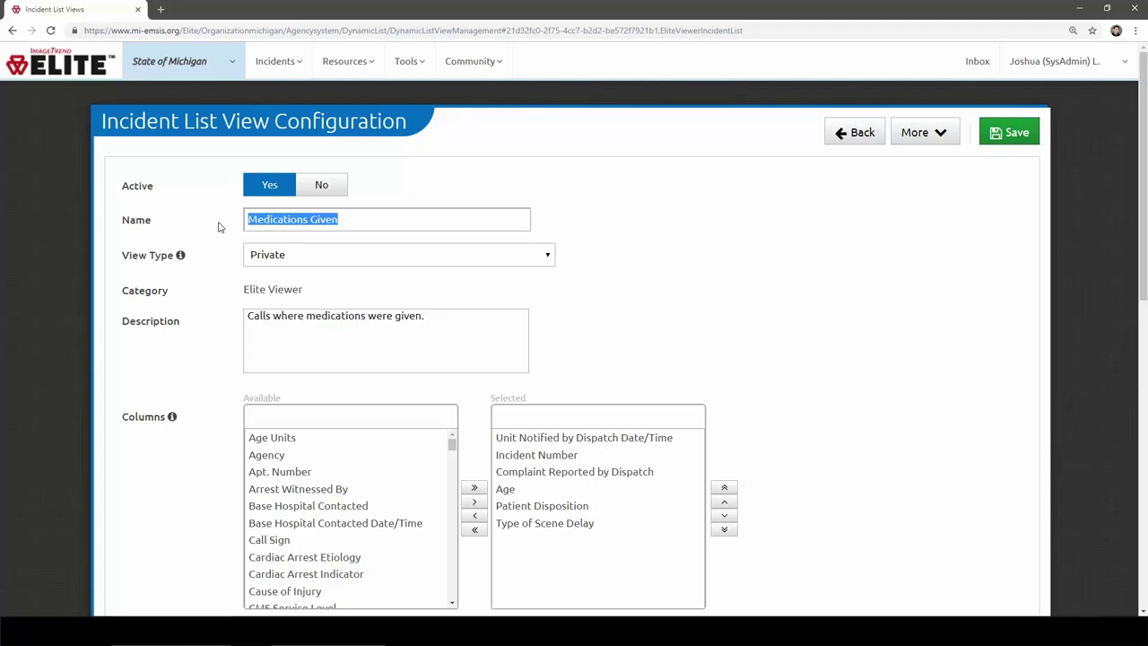
pyautogui.write('UP West')
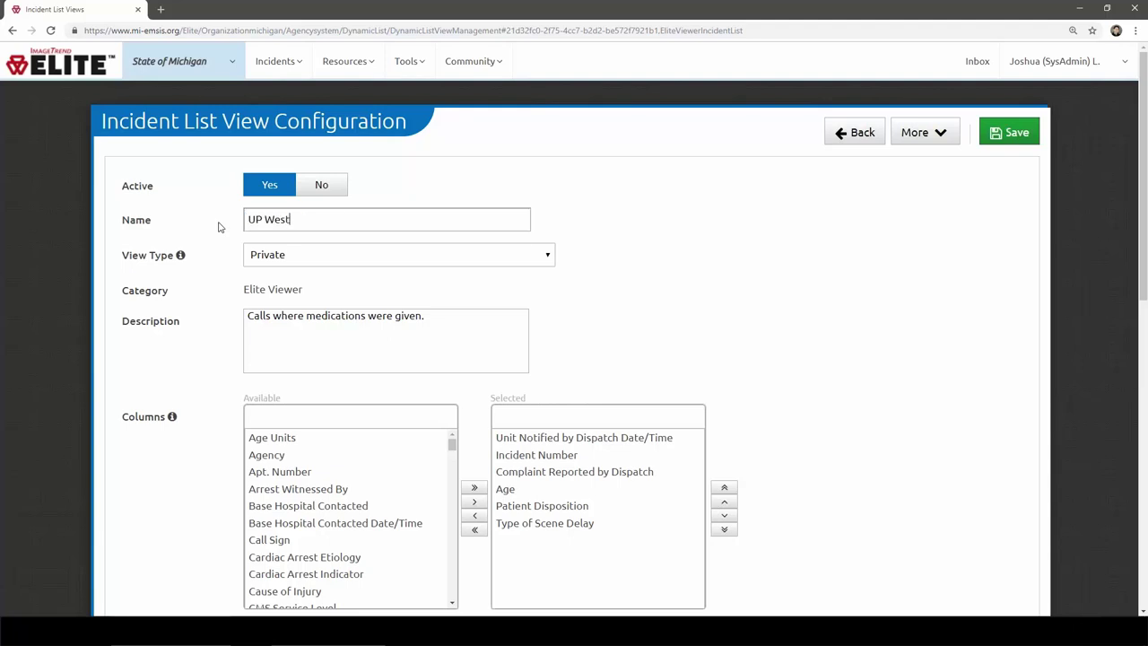
pyautogui.press('BackSpace')
pyautogui.press('BackSpace')
pyautogui.press('BackSpace')
pyautogui.write('Eas')
pyautogui.tripleClick(468, 335)
pyautogui.write('PCRs f')
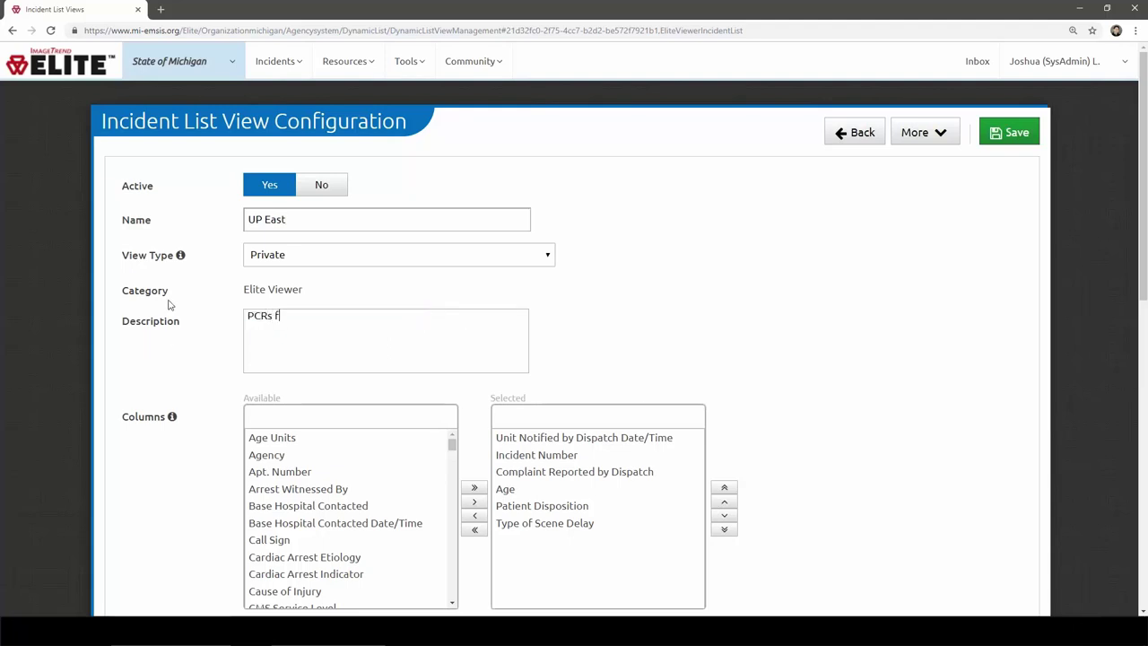
pyautogui.write('orm UP East')
pyautogui.doubleClick(285, 315)
pyautogui.write('from')
# Remove the Type of Scene Delay column from the UP East view
pyautogui.scroll(-2, 239, 473)
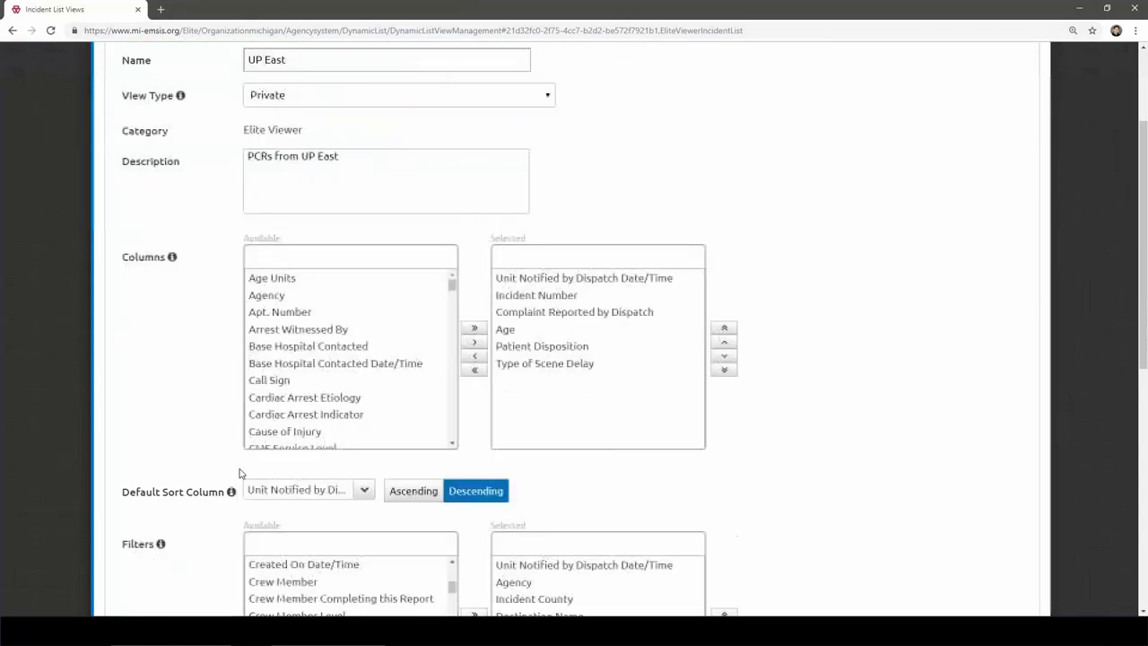
pyautogui.click(515, 366)
pyautogui.click(475, 356)
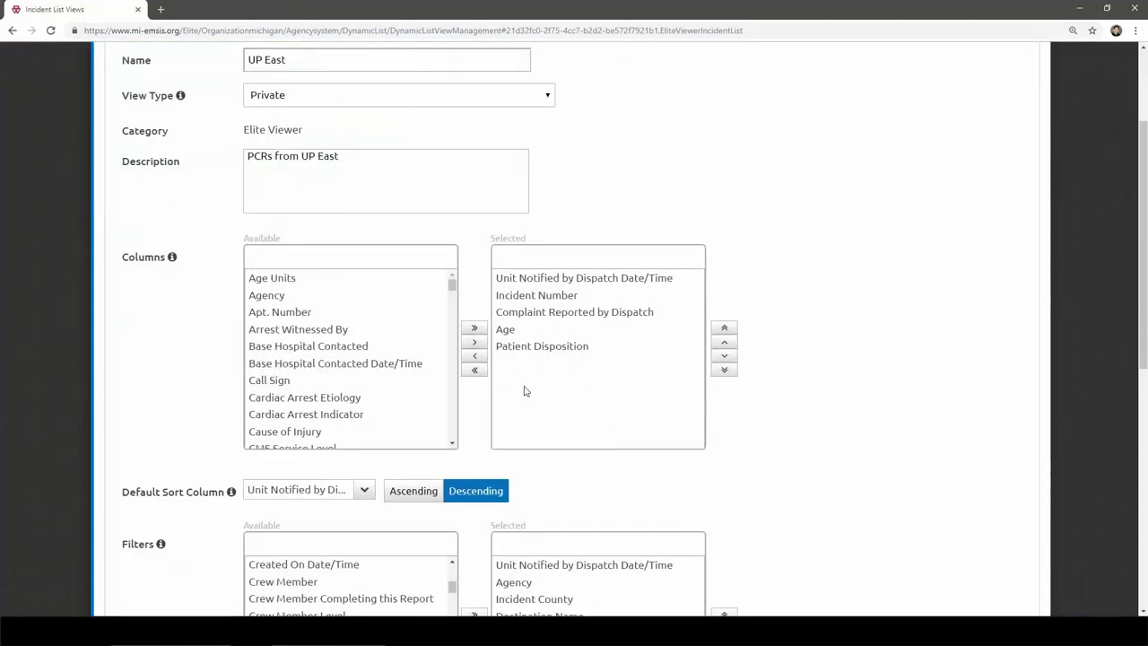
# Replace the Medication Given criterion with an and-criterion of Agency Equal UP HEALTH SYSTEM EMS-EAST
pyautogui.scroll(-3, 526, 390)
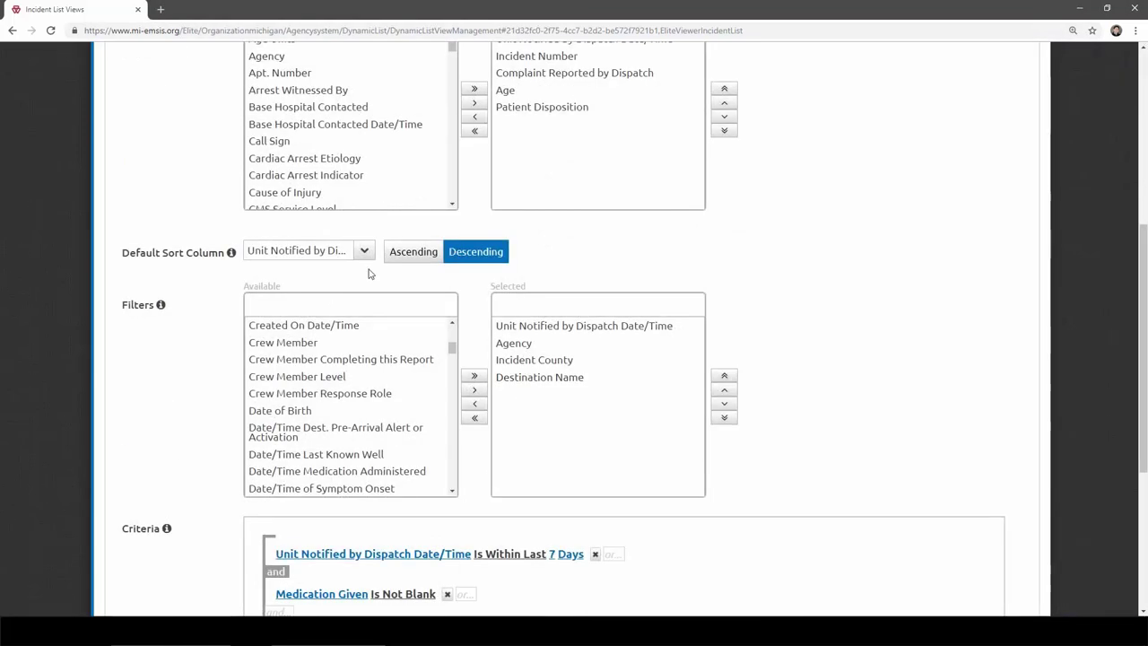
pyautogui.scroll(-1, 414, 386)
pyautogui.scroll(-3, 182, 427)
pyautogui.scroll(-1, 182, 427)
pyautogui.click(446, 286)
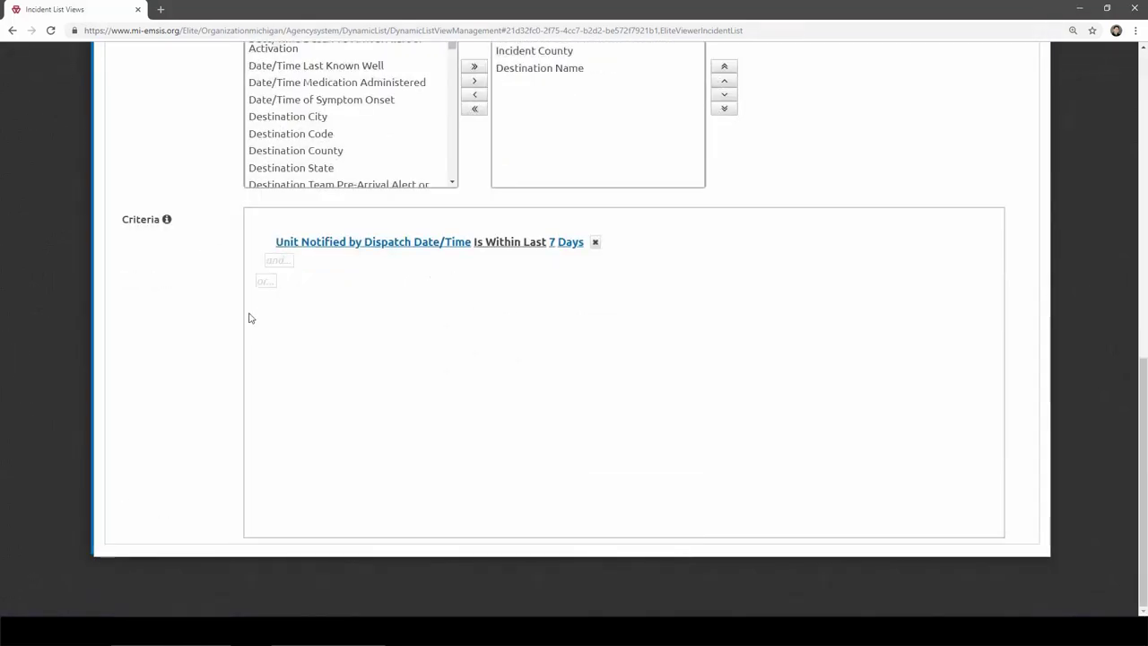
pyautogui.click(283, 269)
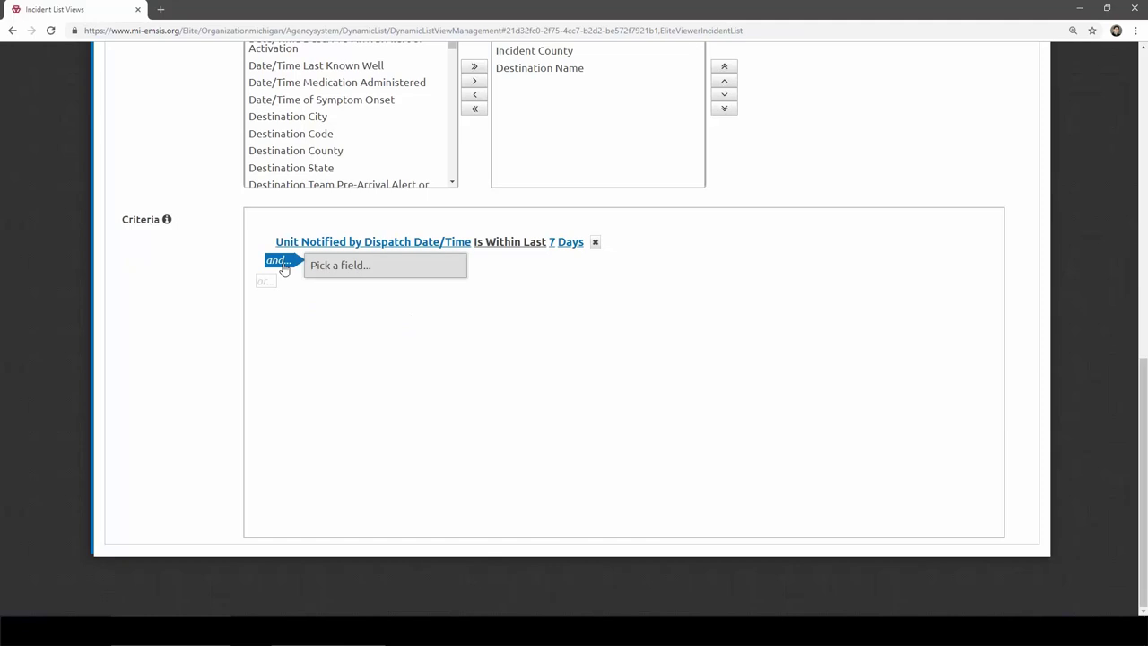
pyautogui.click(321, 266)
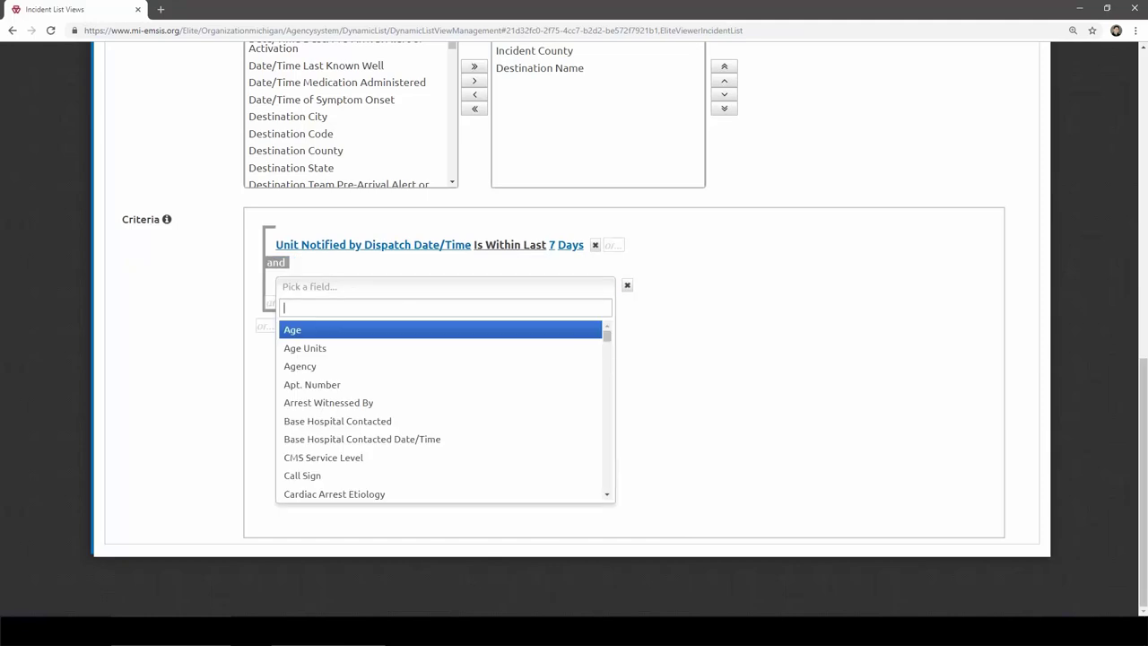
pyautogui.click(300, 366)
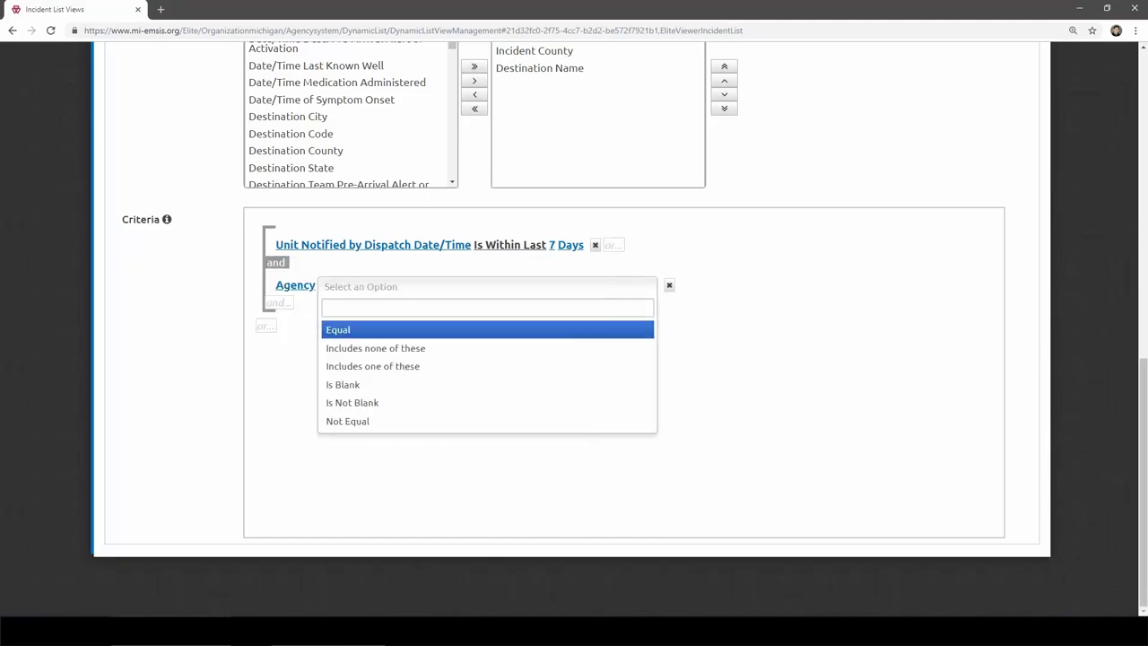
pyautogui.click(337, 332)
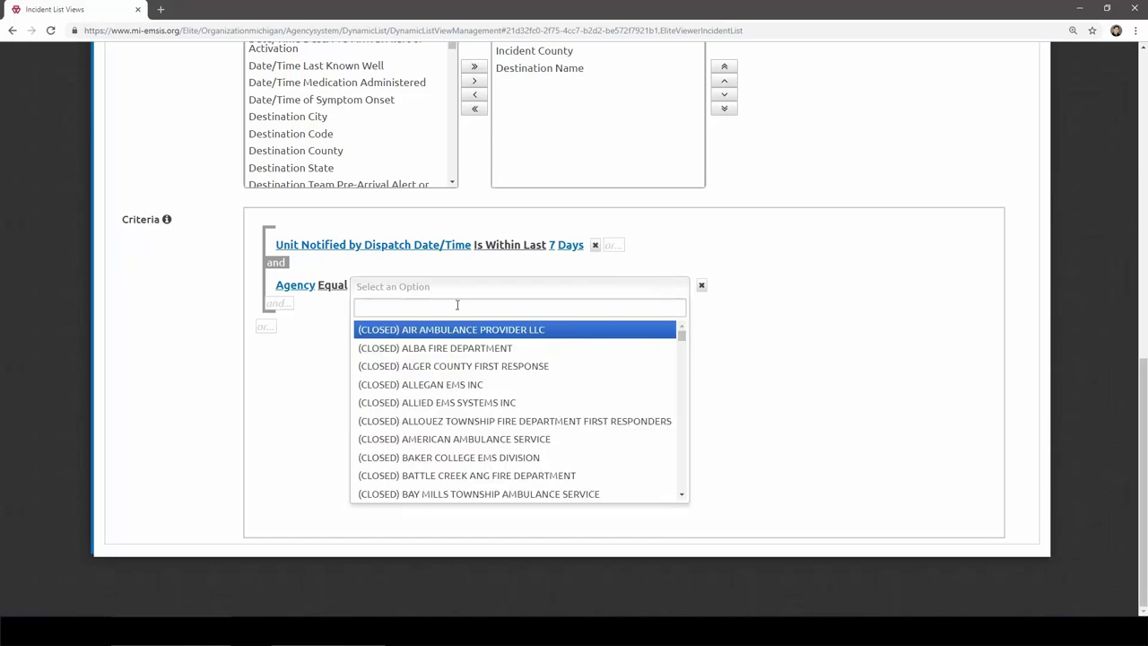
pyautogui.write('up')
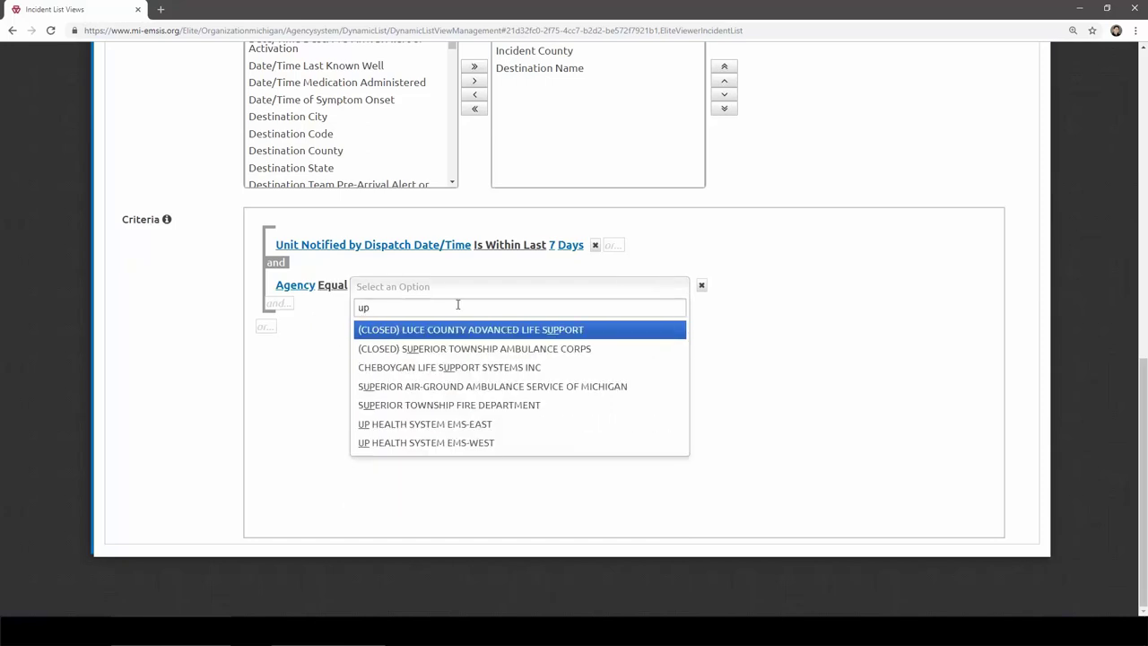
pyautogui.click(437, 425)
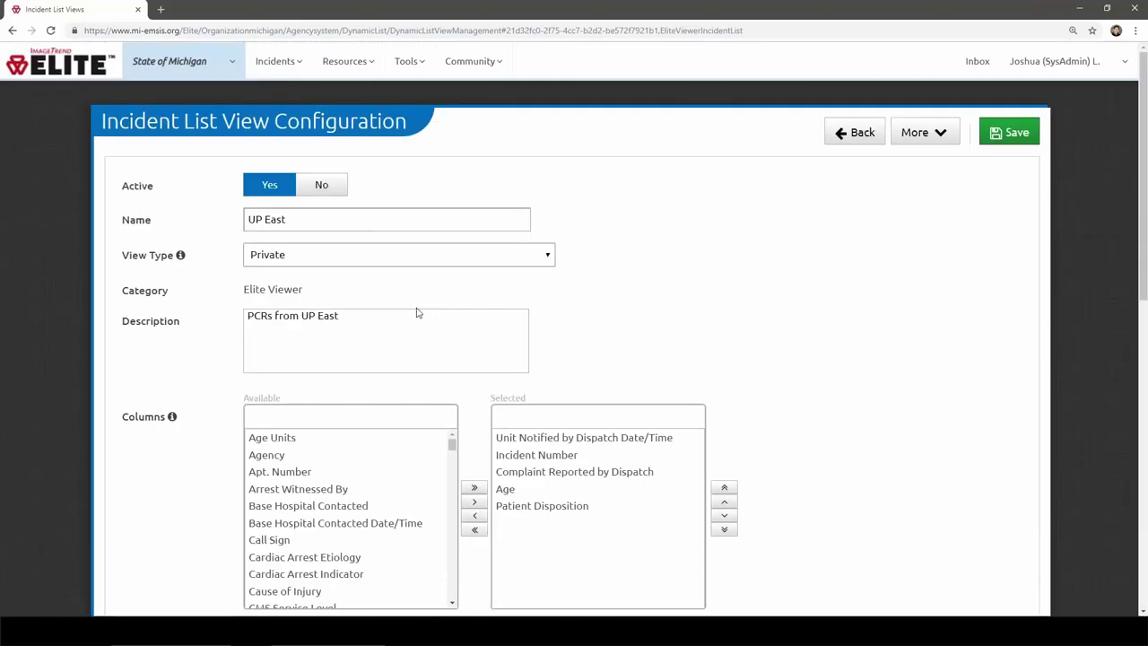
# Review the UP East view's configuration and return to the Elite Viewer incident list to see its incidents
pyautogui.scroll(-5, 906, 367)
pyautogui.scroll(6, 905, 367)
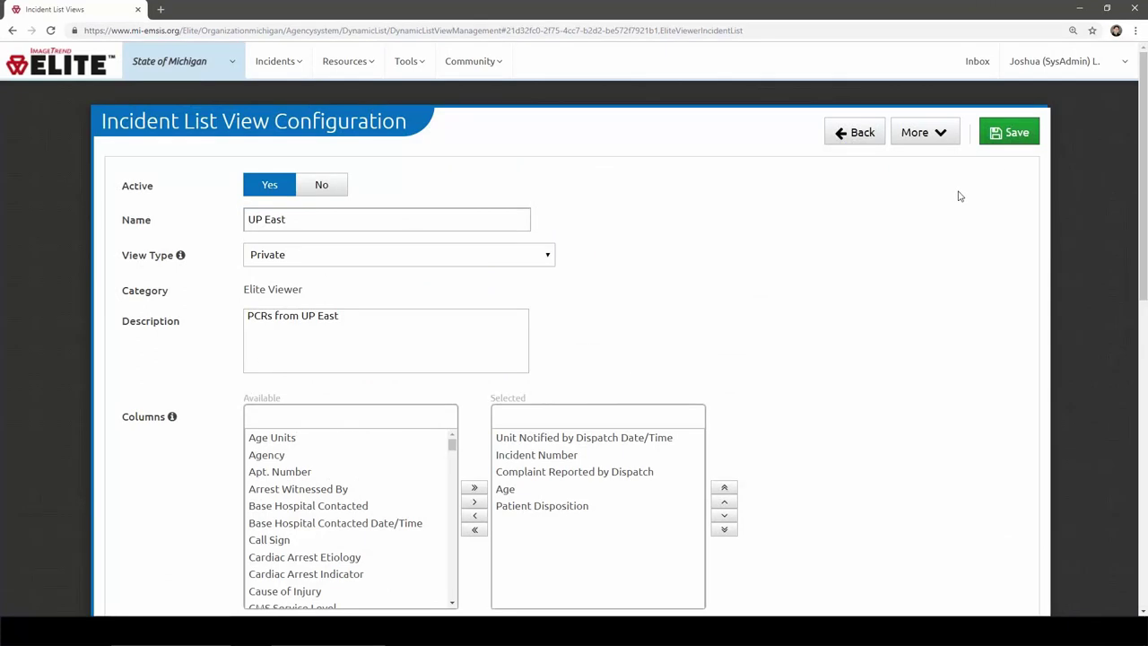
pyautogui.moveTo(273, 62)
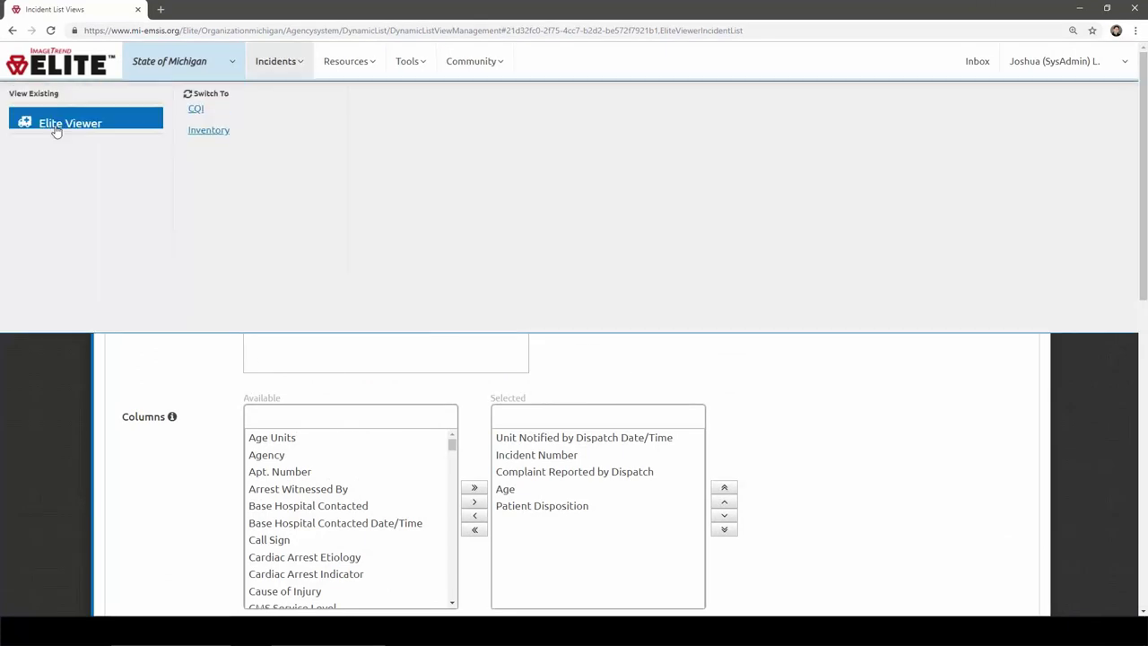
pyautogui.click(55, 125)
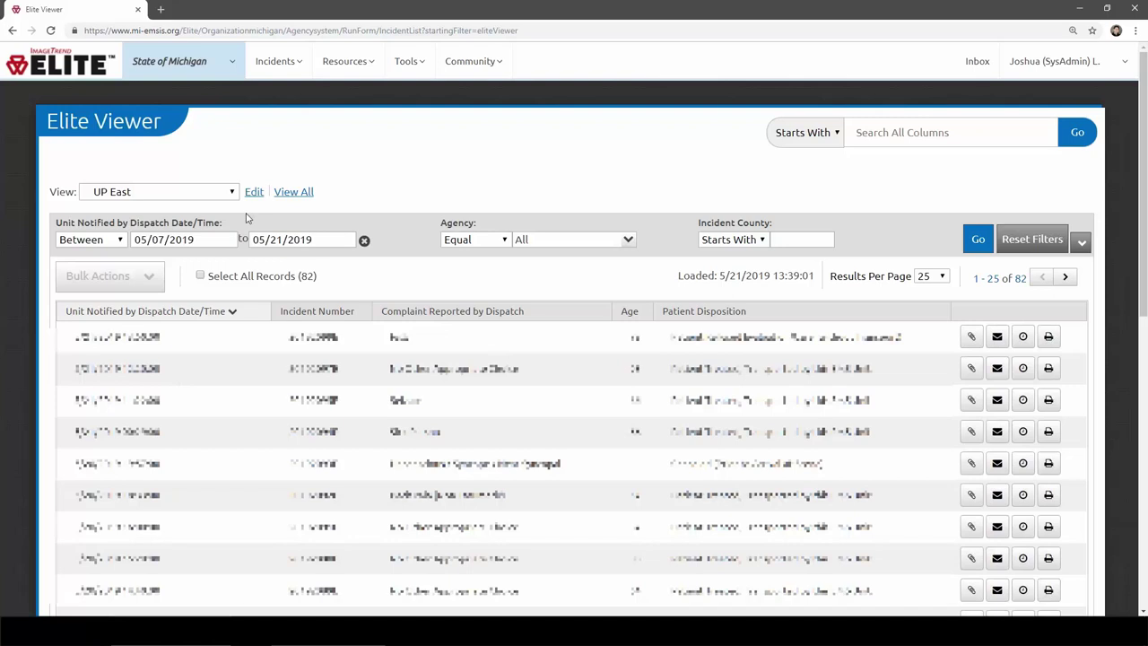
# Edit the UP East view, renaming it Naloxone with the description "PCRs with naloxone given"
pyautogui.click(254, 191)
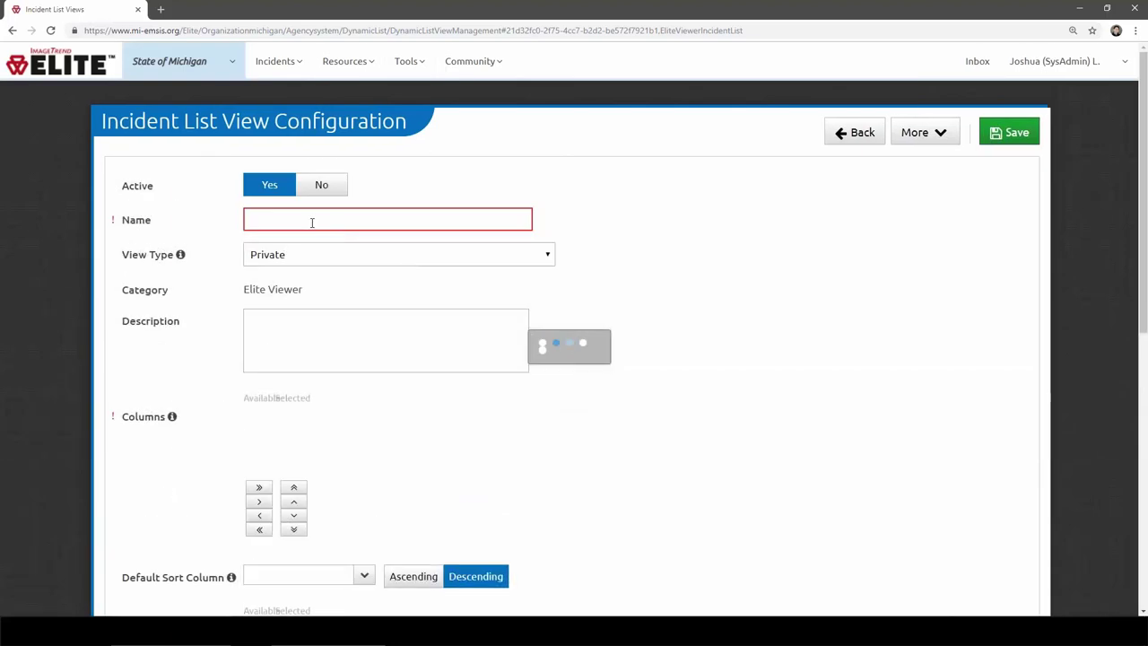
pyautogui.moveTo(312, 223); pyautogui.dragTo(245, 221)
pyautogui.write('Nalxone')
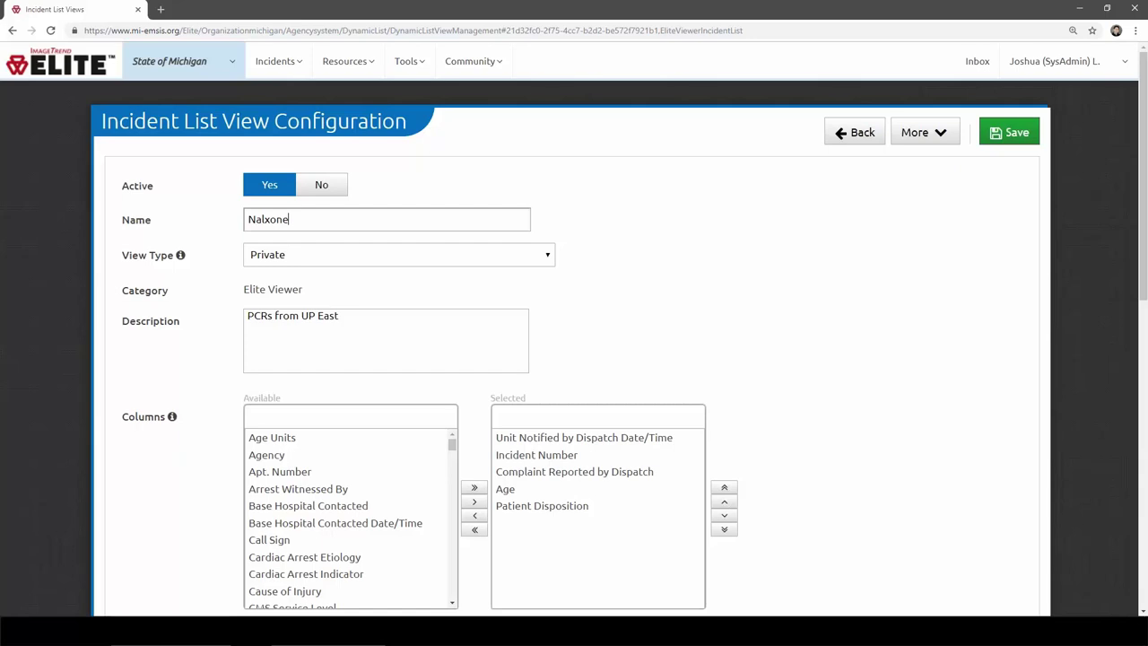
pyautogui.click(267, 219)
pyautogui.write('o')
pyautogui.moveTo(275, 315); pyautogui.dragTo(455, 338)
pyautogui.write('with naloxone given')
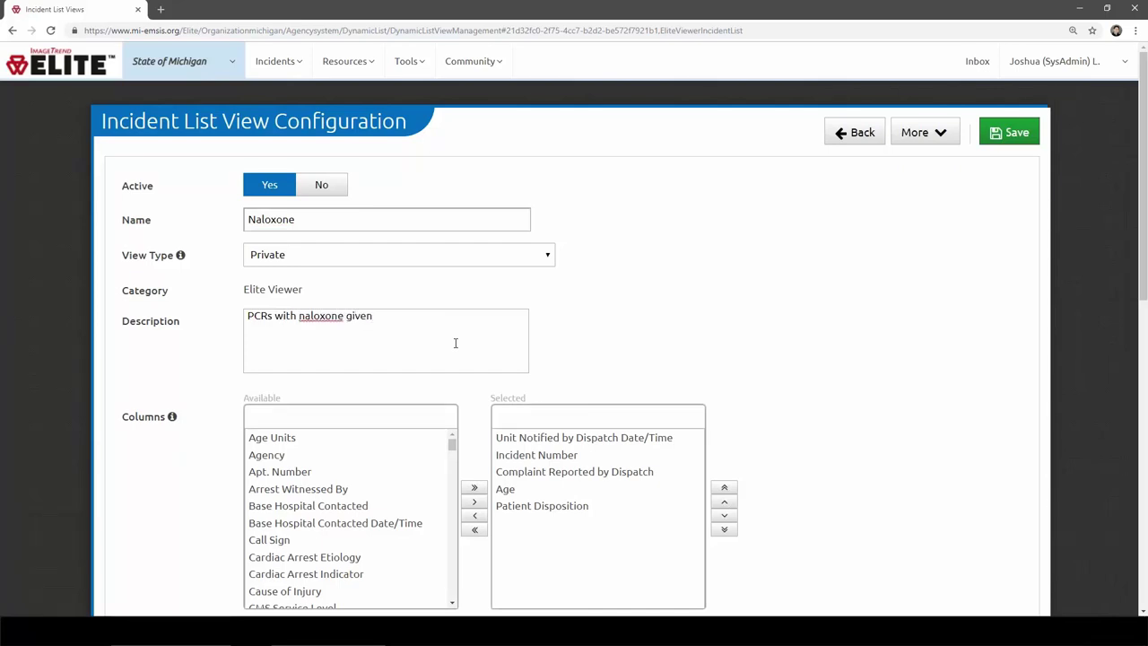
# Replace the Agency criterion with an and-criterion of Medication Given Equal Naloxone (Narcan)
pyautogui.scroll(-7, 456, 343)
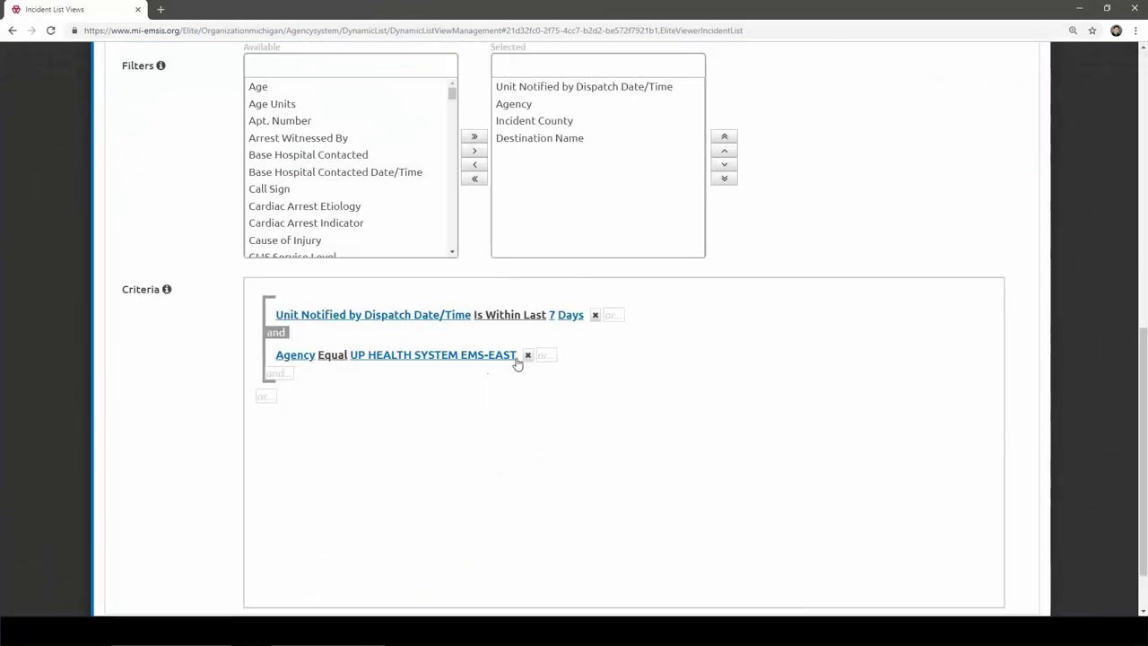
pyautogui.click(527, 356)
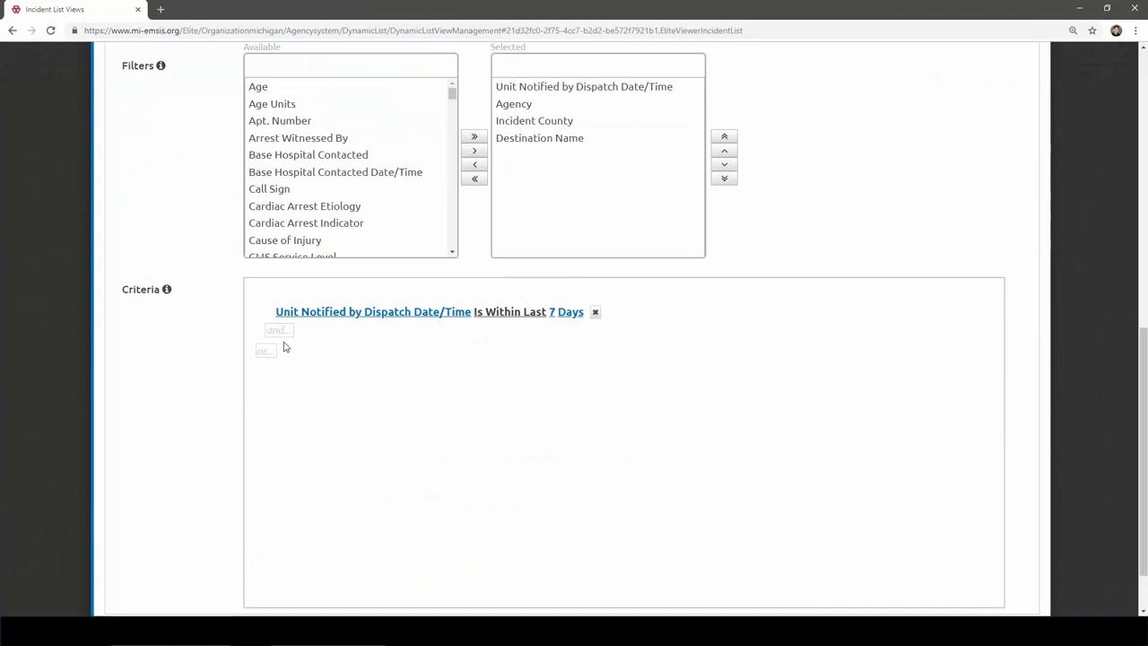
pyautogui.click(285, 332)
pyautogui.click(326, 336)
pyautogui.write('medi')
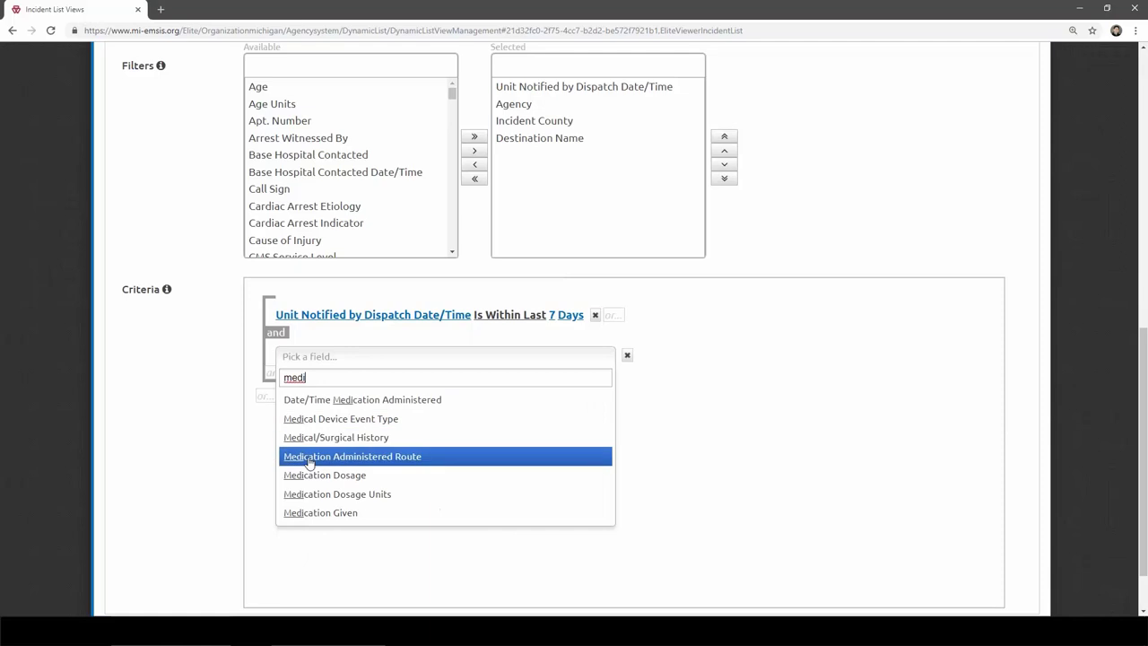
pyautogui.click(315, 514)
pyautogui.click(404, 400)
pyautogui.write('nalo')
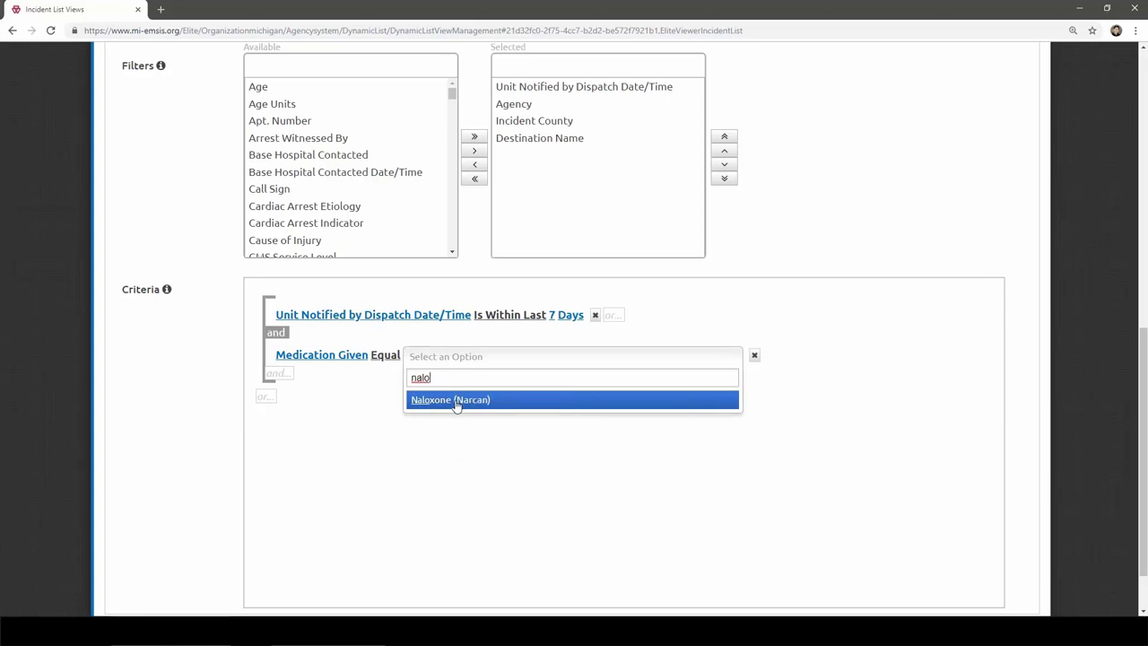
pyautogui.click(443, 409)
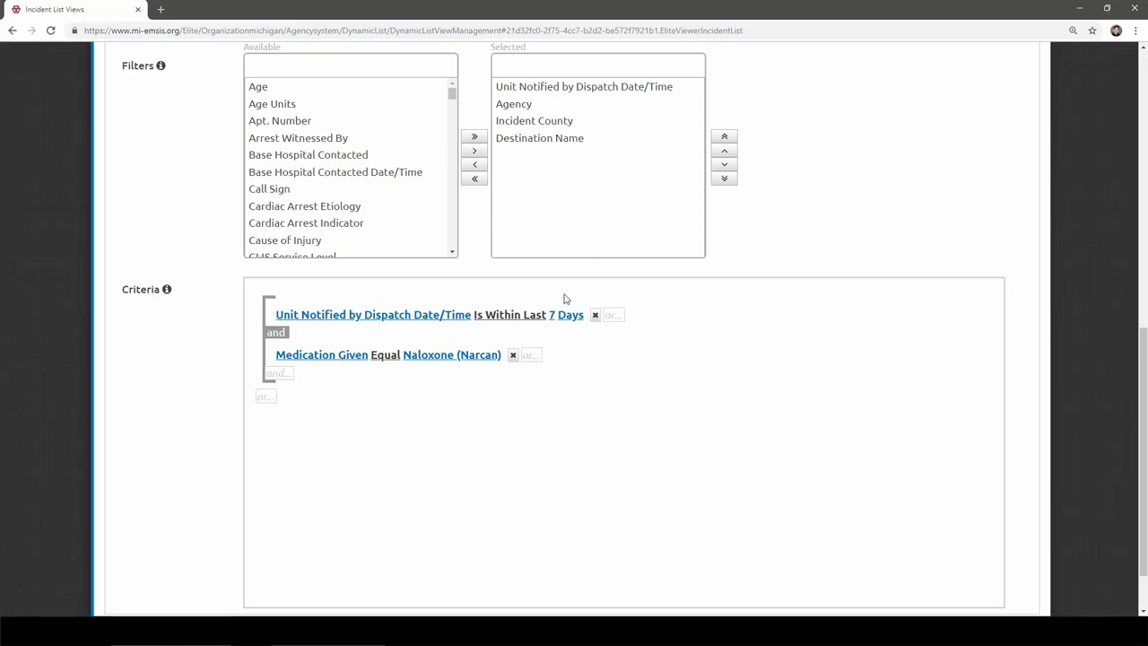
# Remove the dispatch date criterion and start an or-criterion on Primary Impression with the operator Includes one of these
pyautogui.click(596, 316)
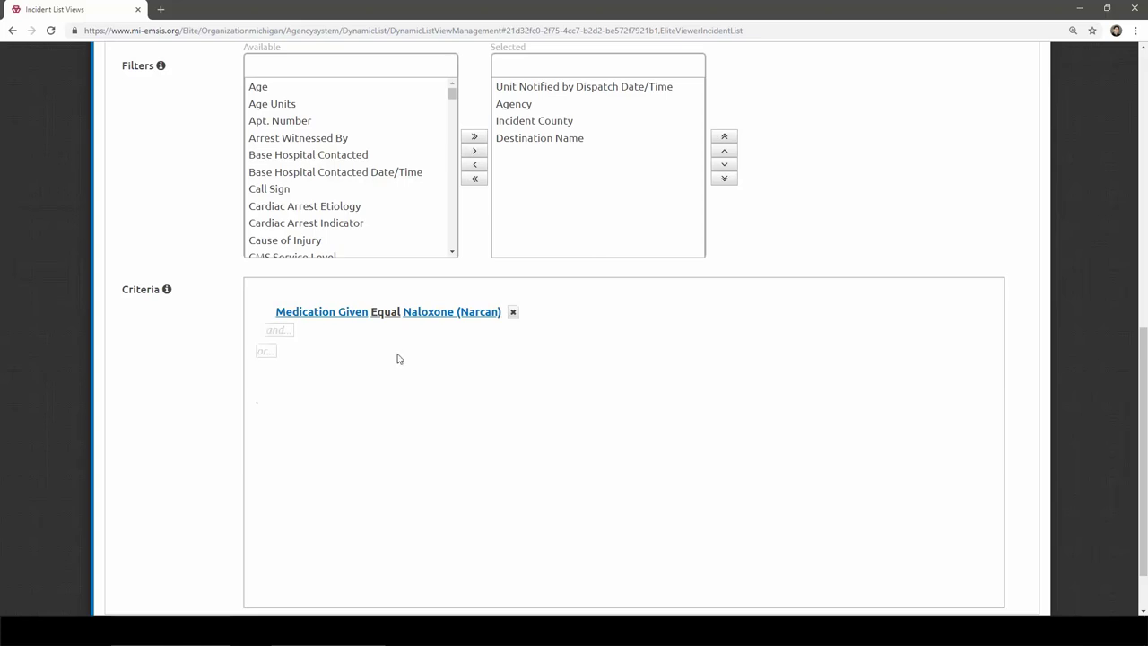
pyautogui.click(268, 352)
pyautogui.click(312, 357)
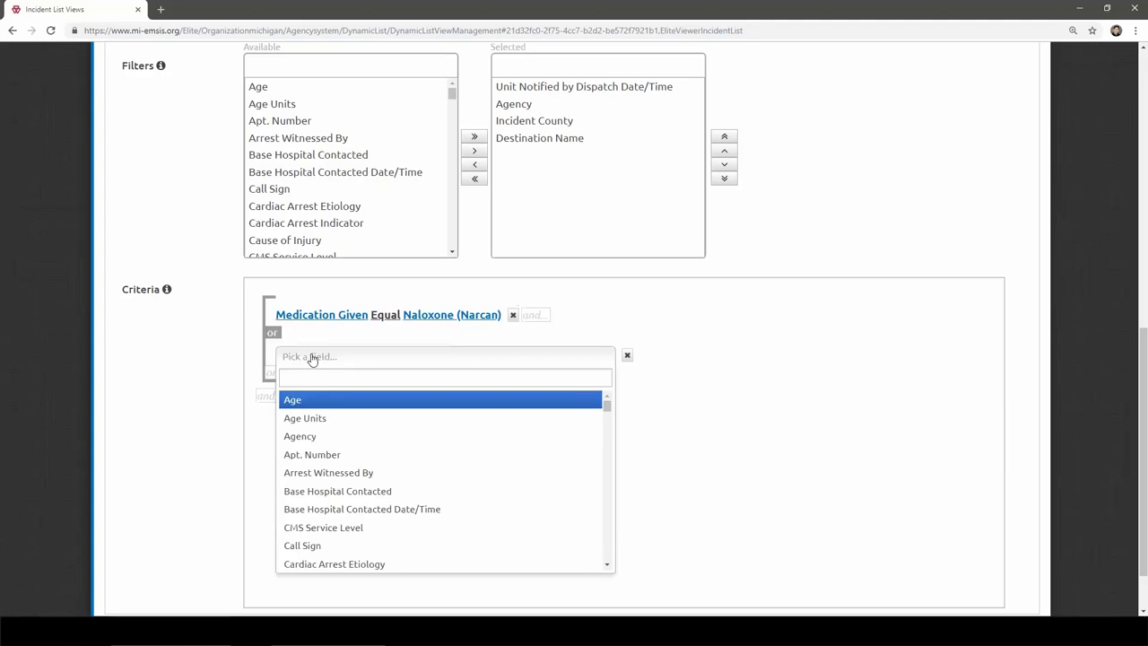
pyautogui.write('impr')
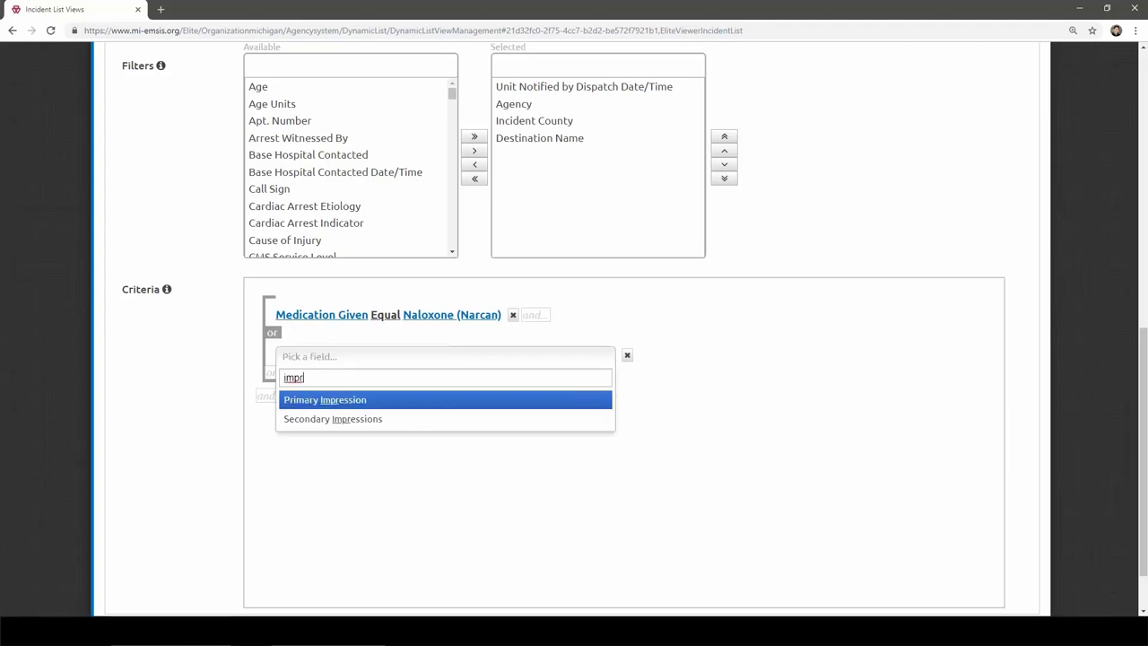
pyautogui.click(331, 400)
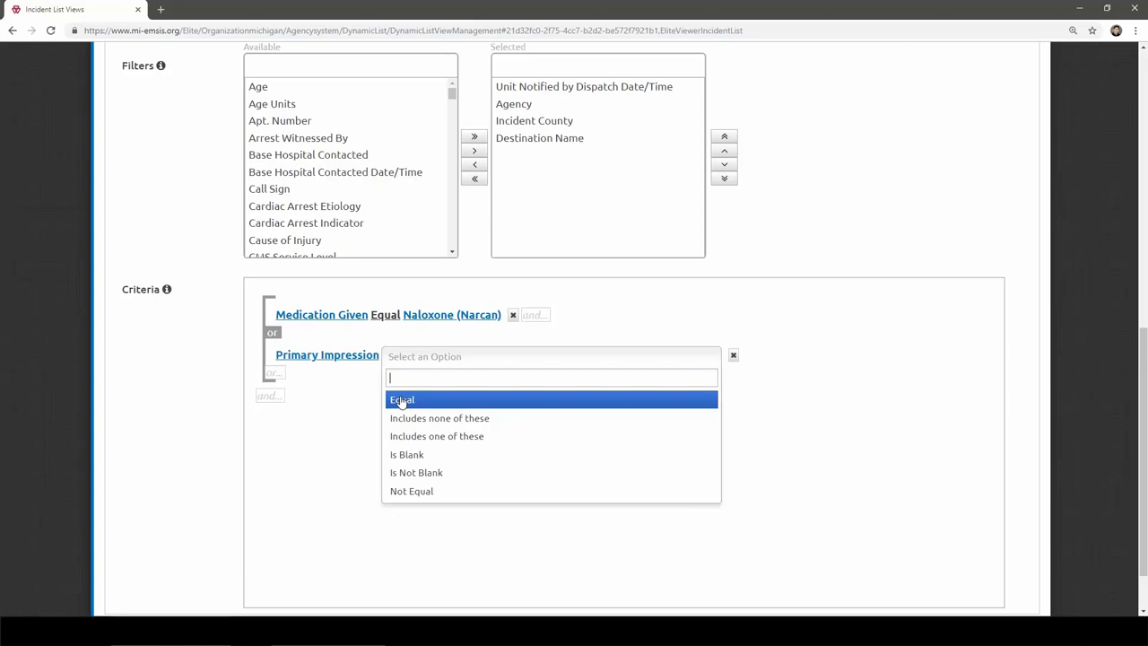
pyautogui.click(399, 435)
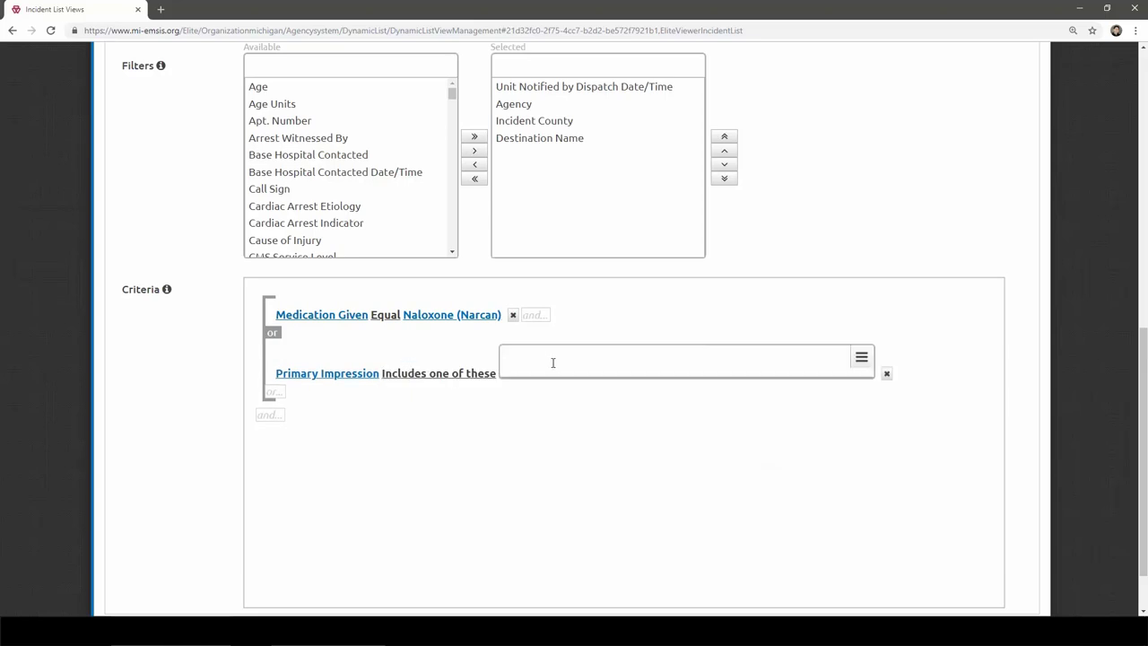
# Choose the Cocaine, Heroin (Known or Suspected) and Opioids/Narcotics (MS, Oxycontin, Unknown Opioid) Drug Overdose/Use impressions as the Primary Impression criterion's values
pyautogui.click(553, 363)
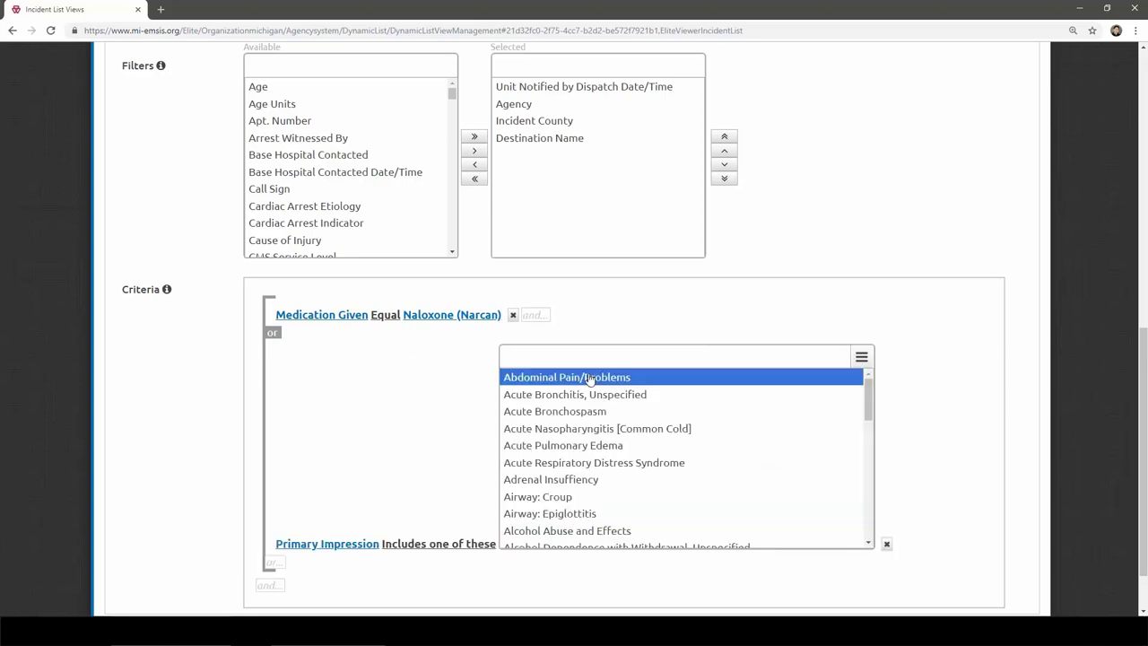
pyautogui.write('over')
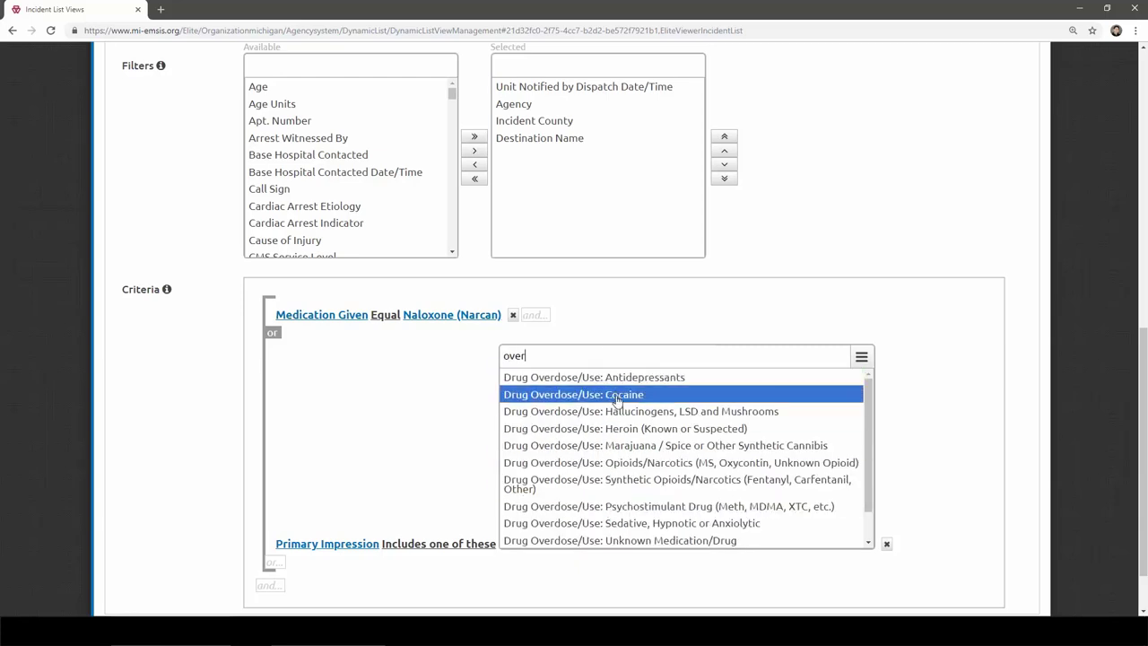
pyautogui.click(617, 395)
pyautogui.click(631, 427)
pyautogui.click(632, 462)
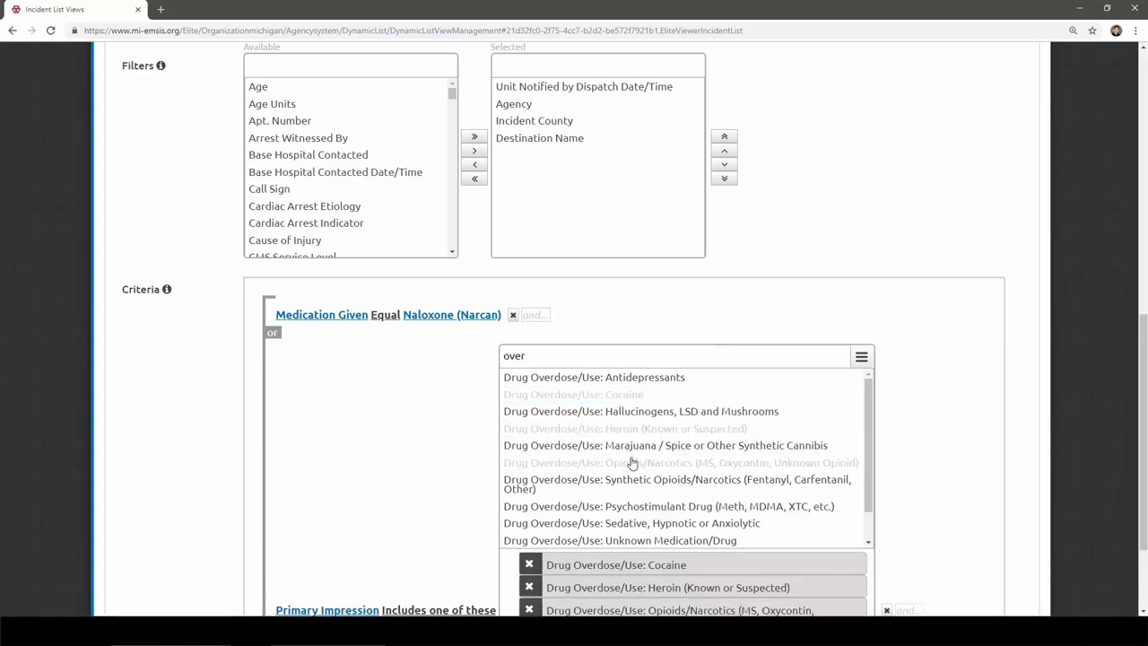
pyautogui.press('Escape')
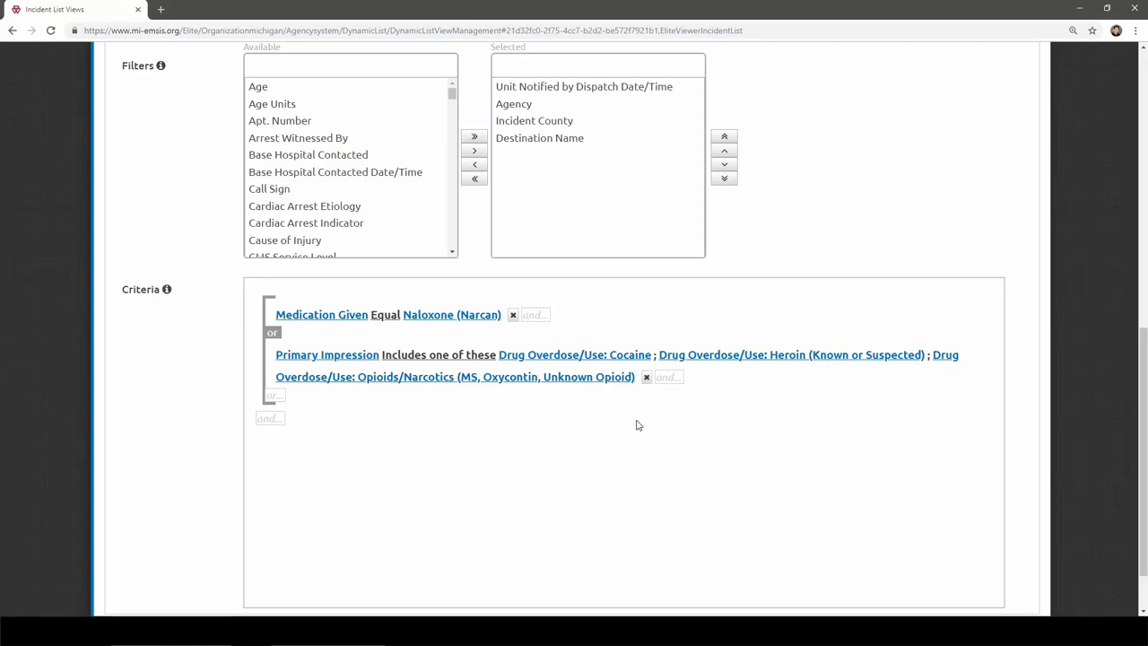
# Change the Medication Given criterion's value to Diazepam
pyautogui.click(436, 319)
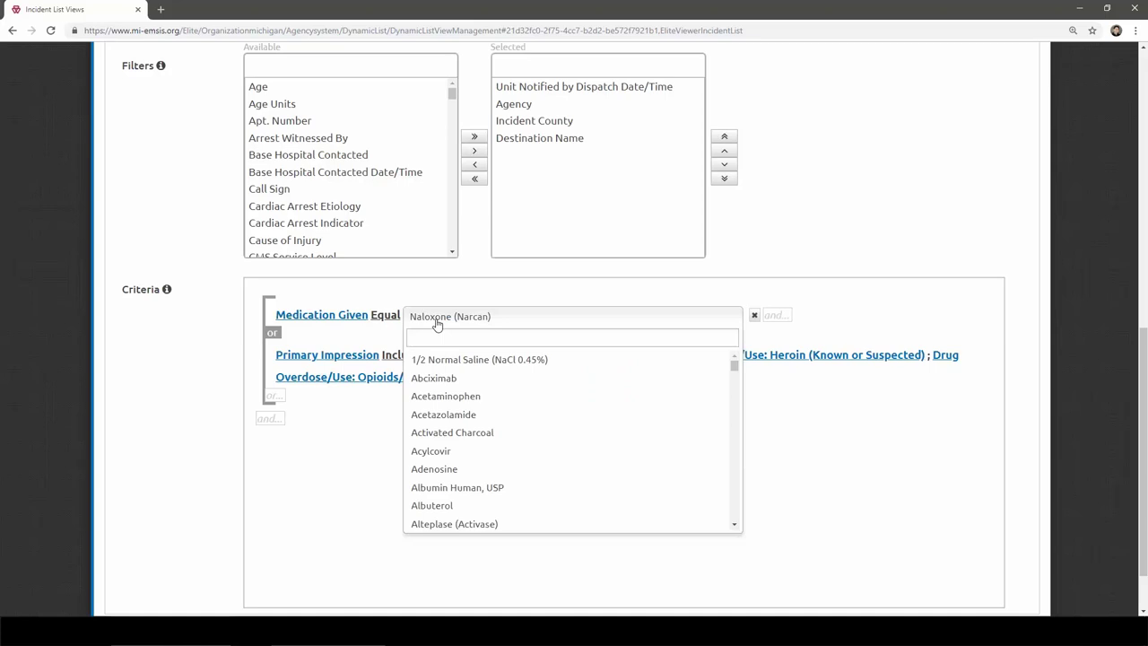
pyautogui.write('vali')
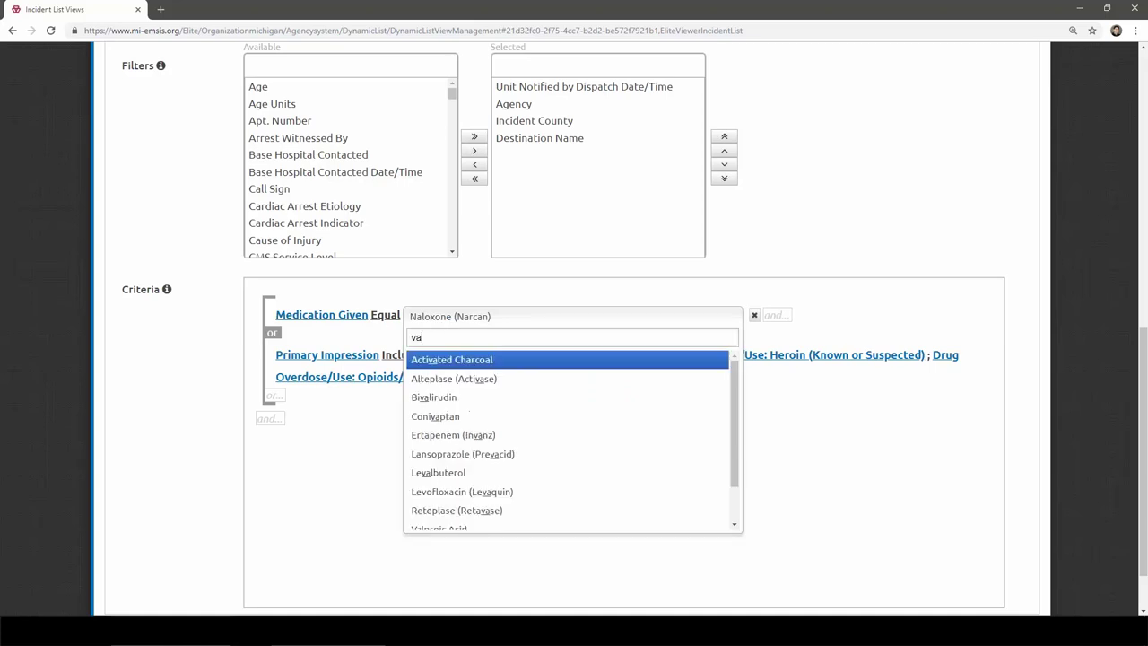
pyautogui.press('BackSpace')
pyautogui.press('BackSpace')
pyautogui.press('BackSpace')
pyautogui.press('BackSpace')
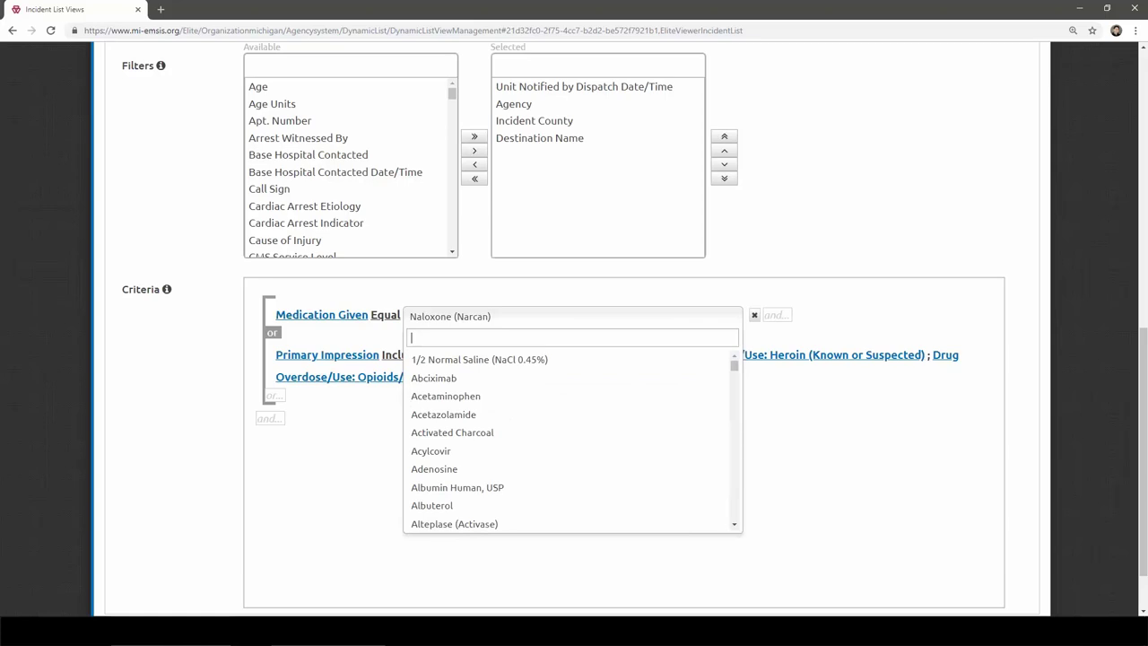
pyautogui.write('dia')
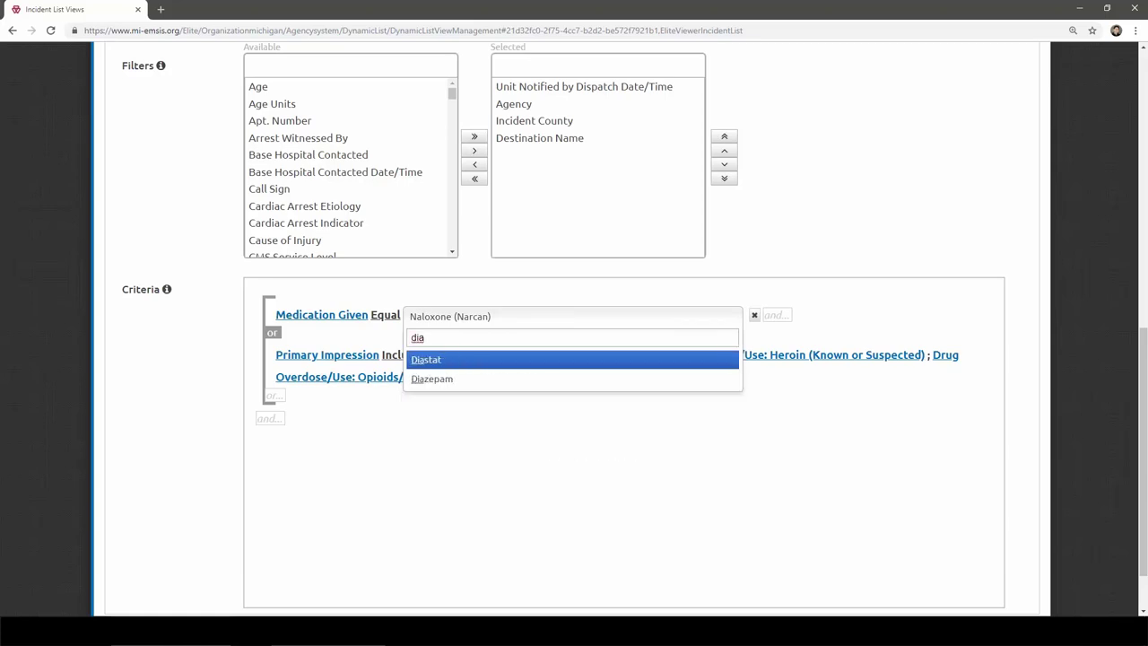
pyautogui.click(446, 387)
pyautogui.click(420, 318)
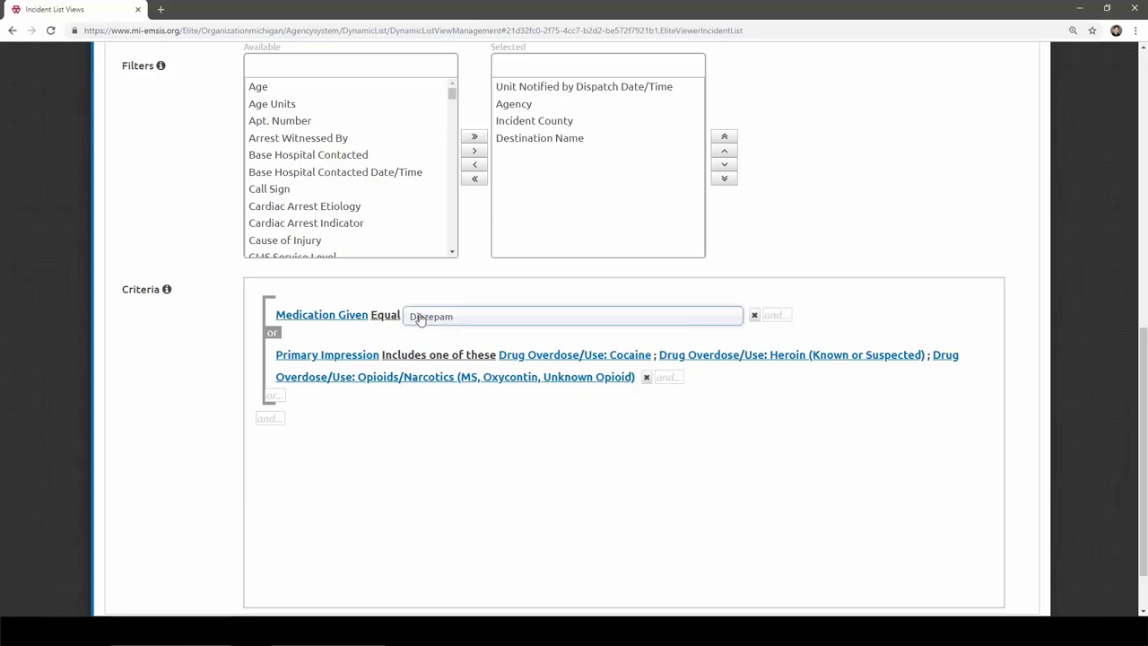
# Change the Medication Given operator to Includes one of these and choose Diazepam as its value
pyautogui.click(395, 317)
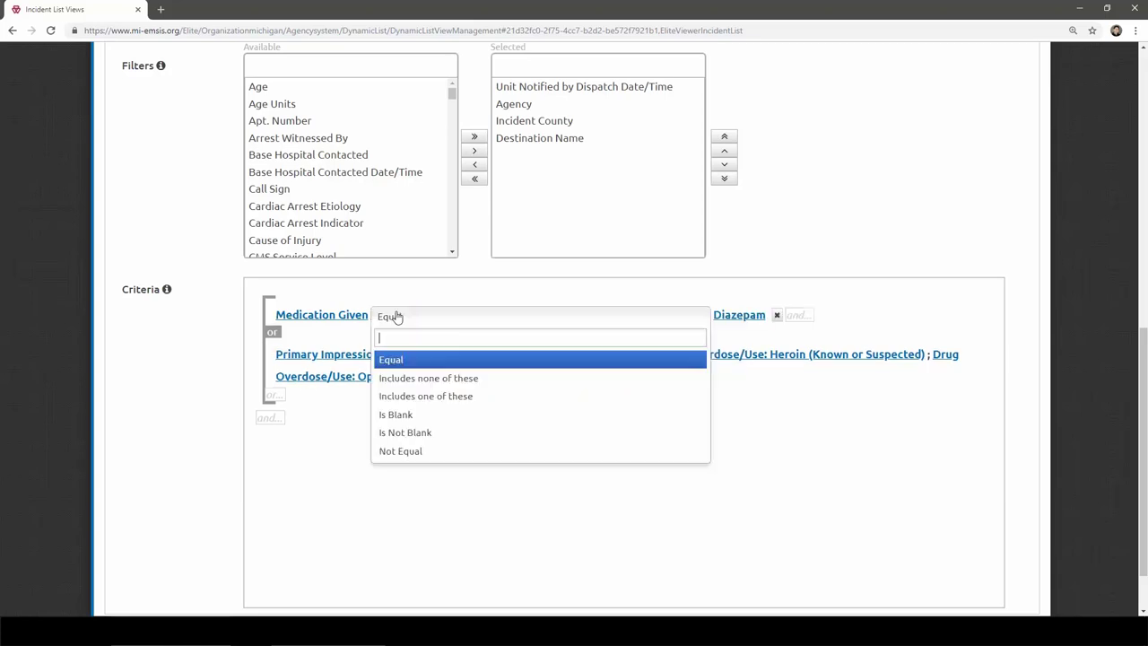
pyautogui.click(399, 396)
pyautogui.click(565, 314)
pyautogui.write('dia')
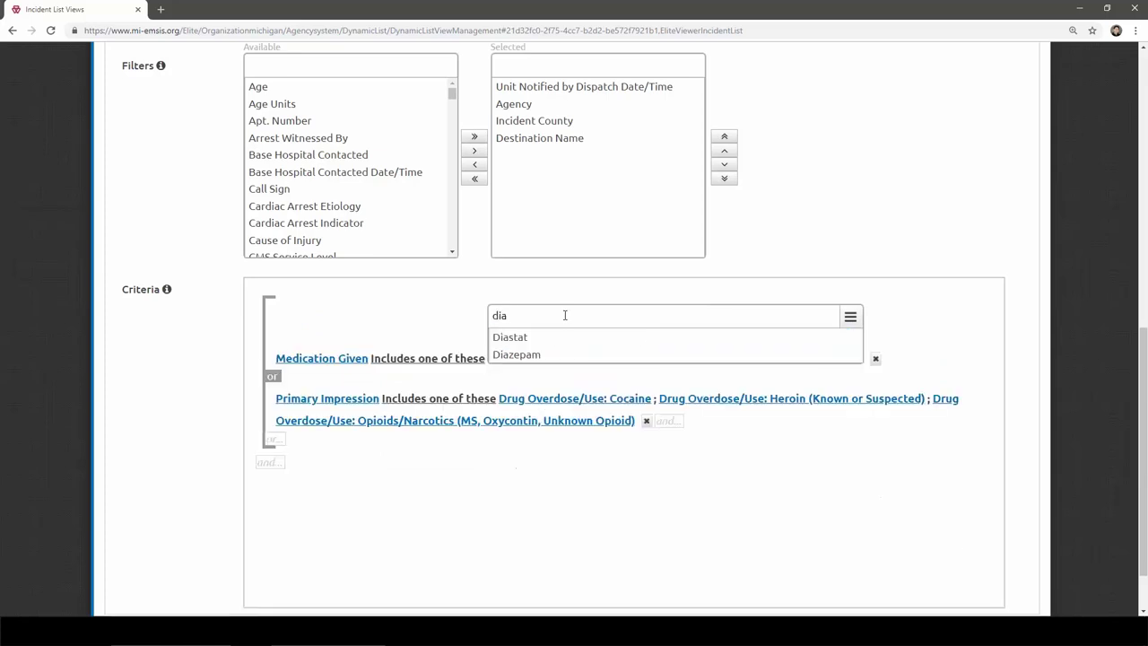
pyautogui.click(533, 355)
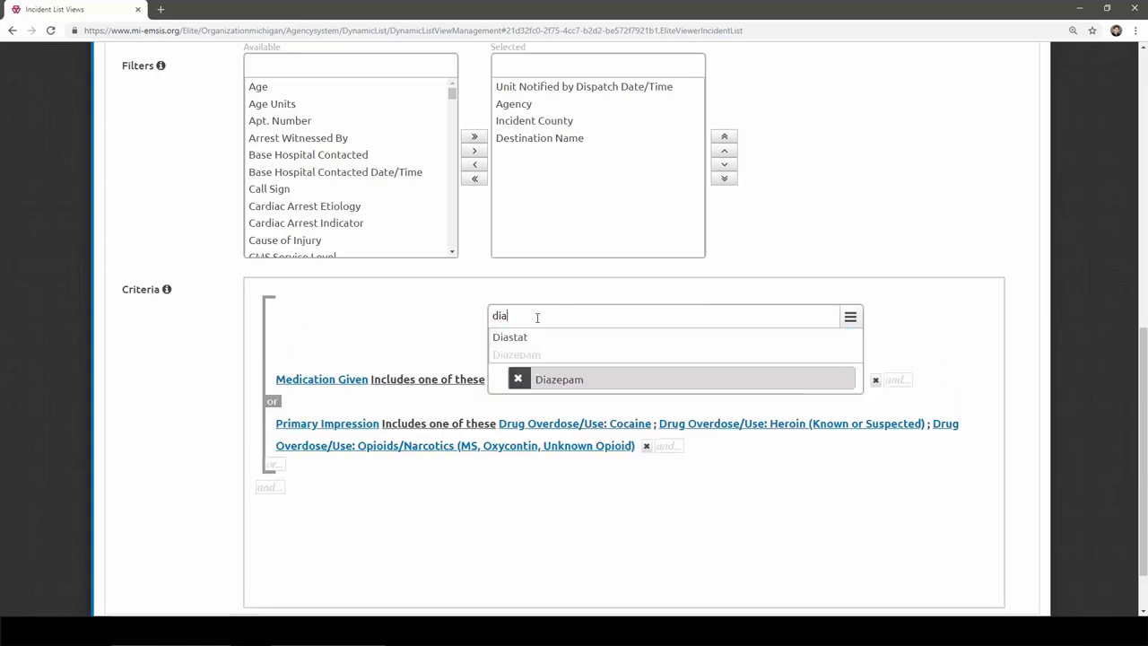
pyautogui.click(465, 312)
# Add Morphine to the medications in the Medication Given criterion
pyautogui.scroll(2, 465, 312)
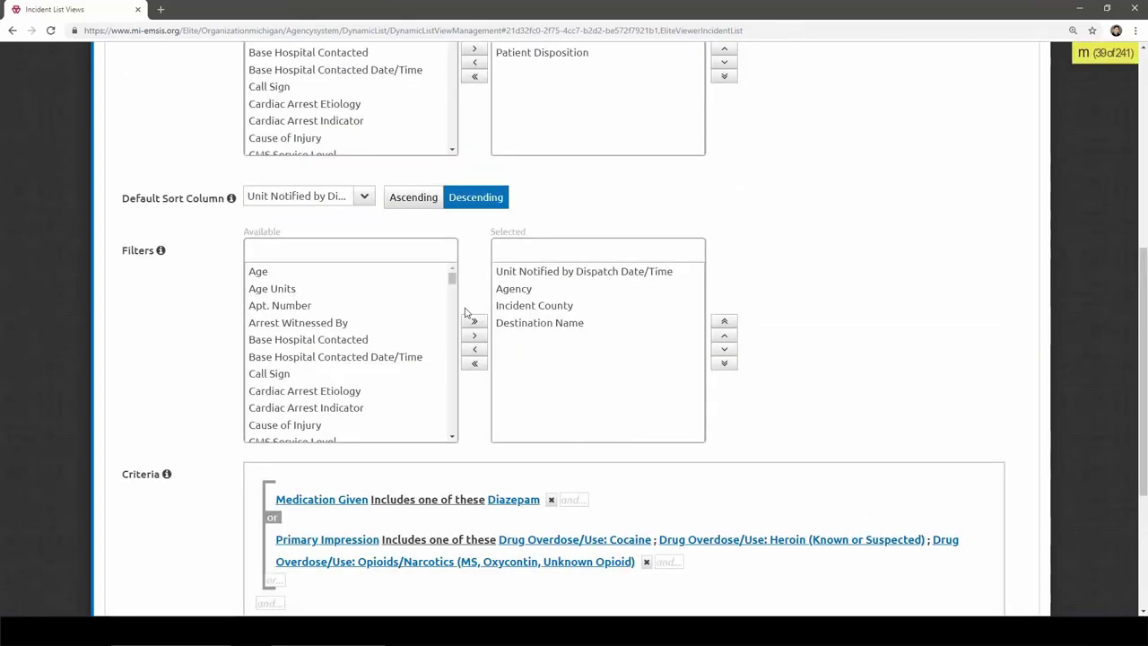
pyautogui.click(519, 500)
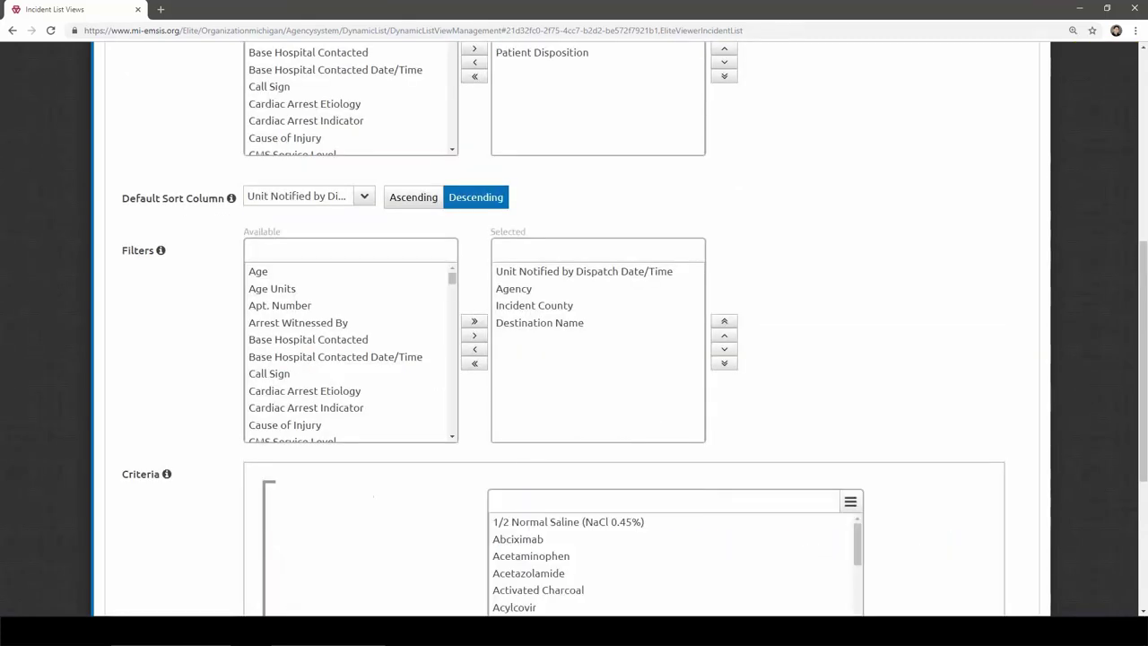
pyautogui.write('morp')
pyautogui.press('BackSpace')
pyautogui.press('BackSpace')
pyautogui.click(507, 523)
pyautogui.scroll(-2, 436, 531)
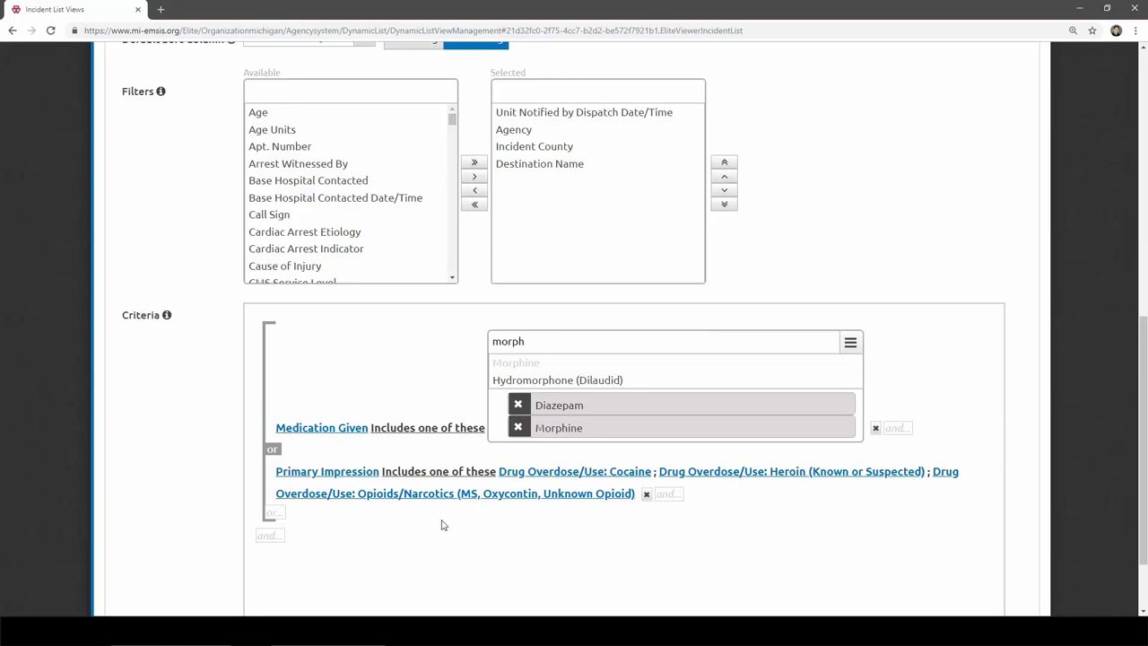
pyautogui.click(441, 525)
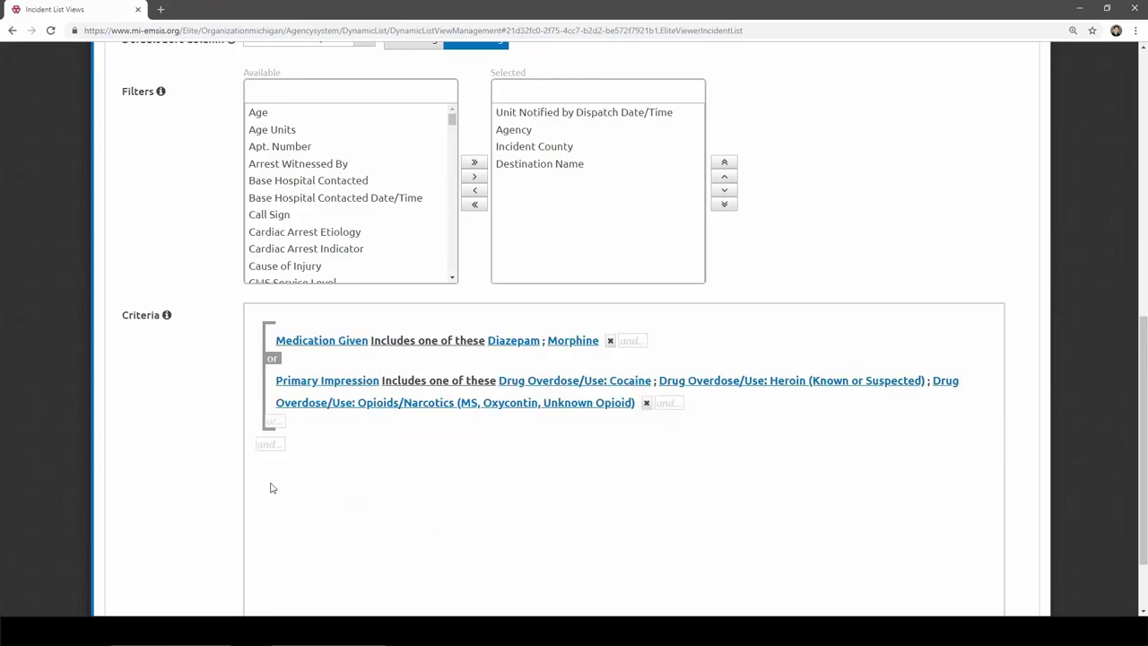
# Search a new and-criterion's fields for pain, and add another and-criterion of Age < 14
pyautogui.click(263, 451)
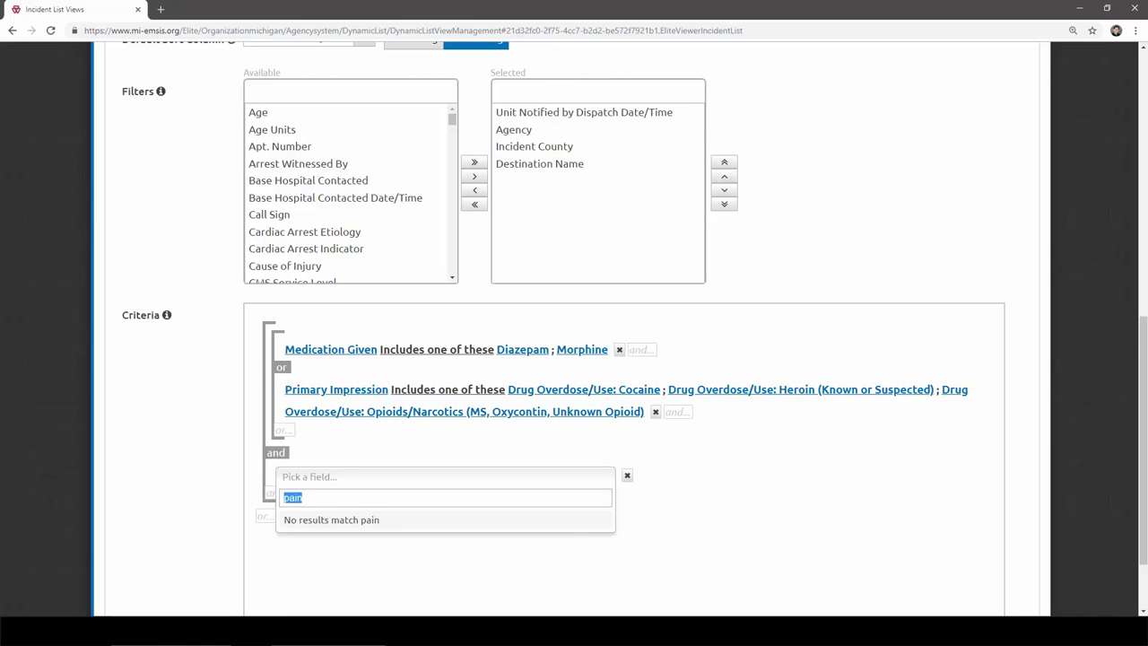
pyautogui.click(230, 510)
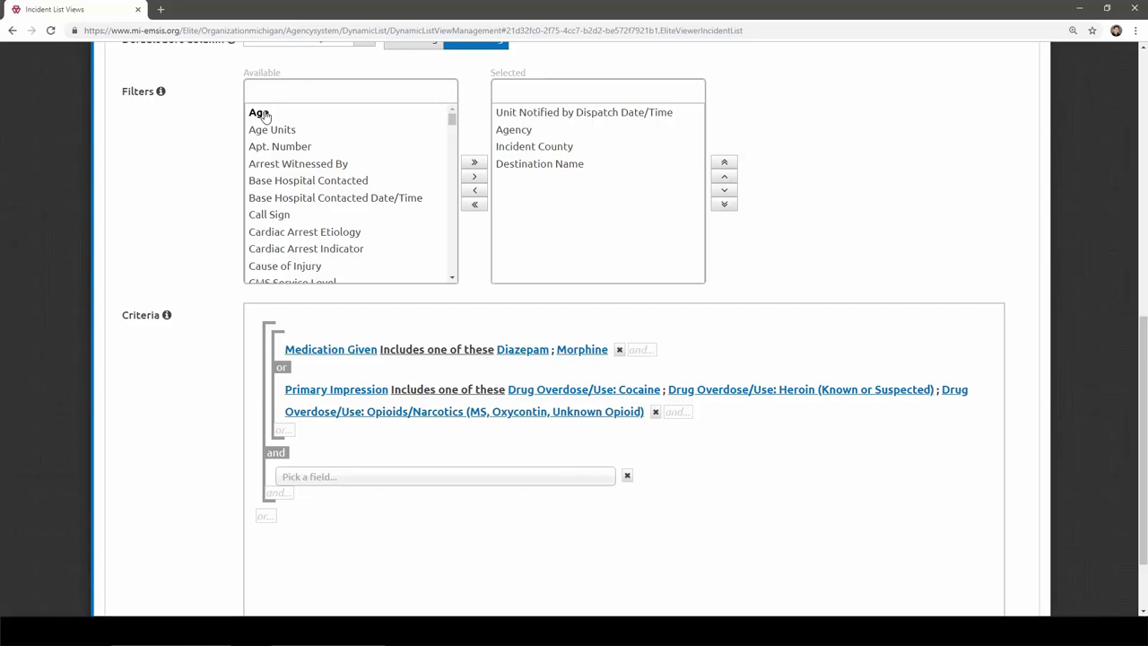
pyautogui.click(282, 495)
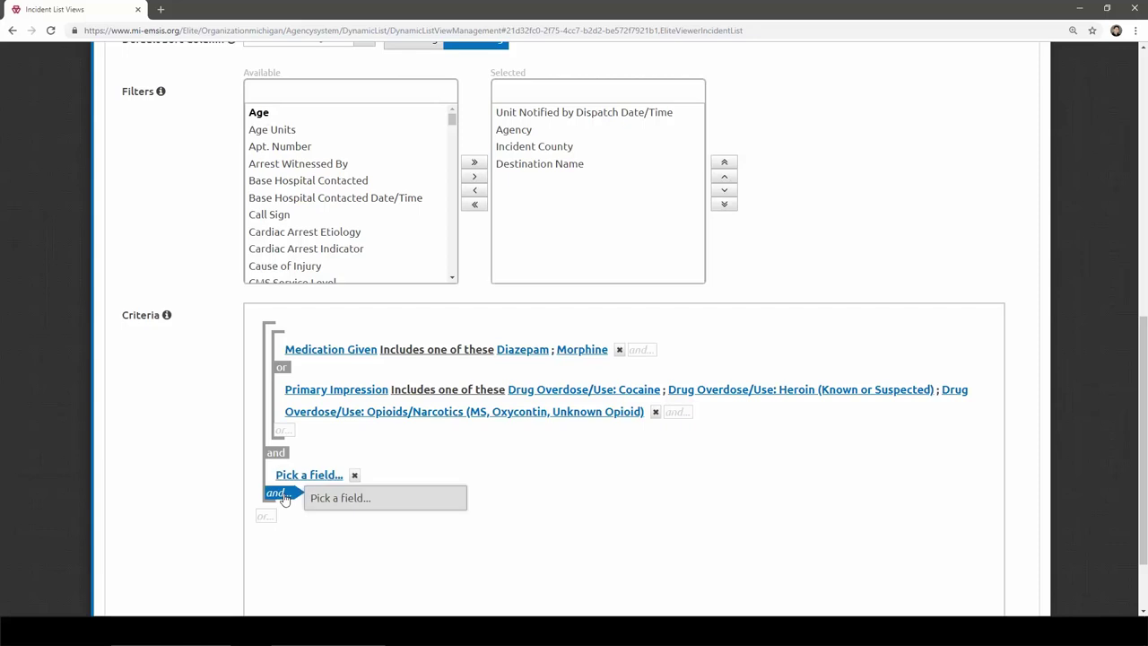
pyautogui.click(348, 505)
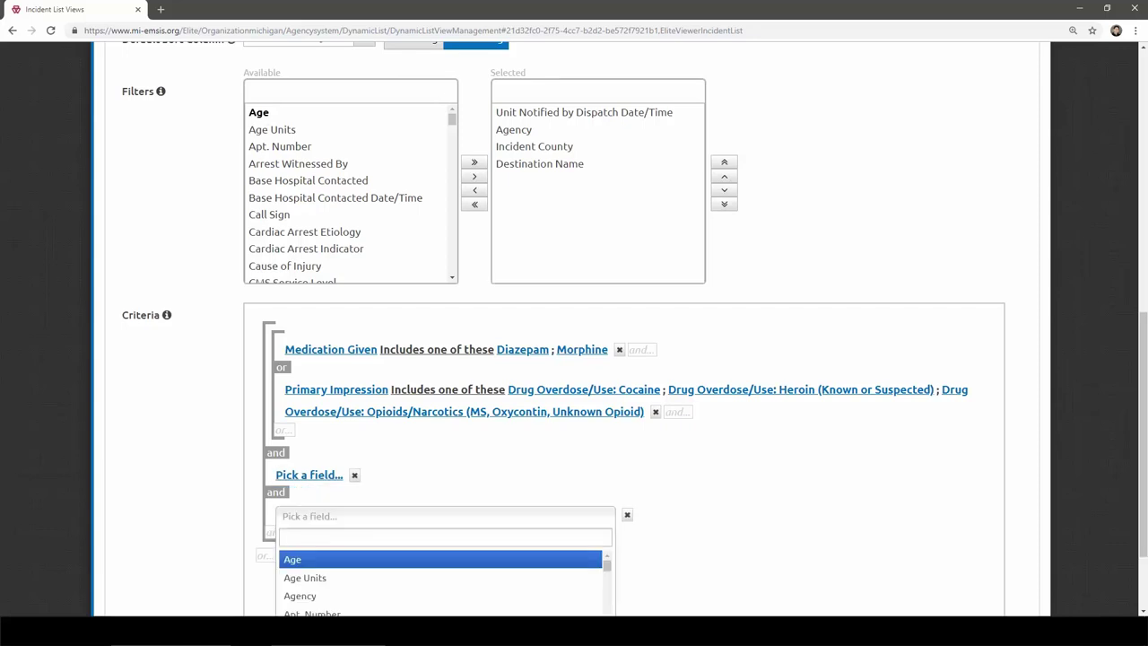
pyautogui.click(320, 559)
pyautogui.click(344, 559)
pyautogui.click(406, 518)
pyautogui.write('14')
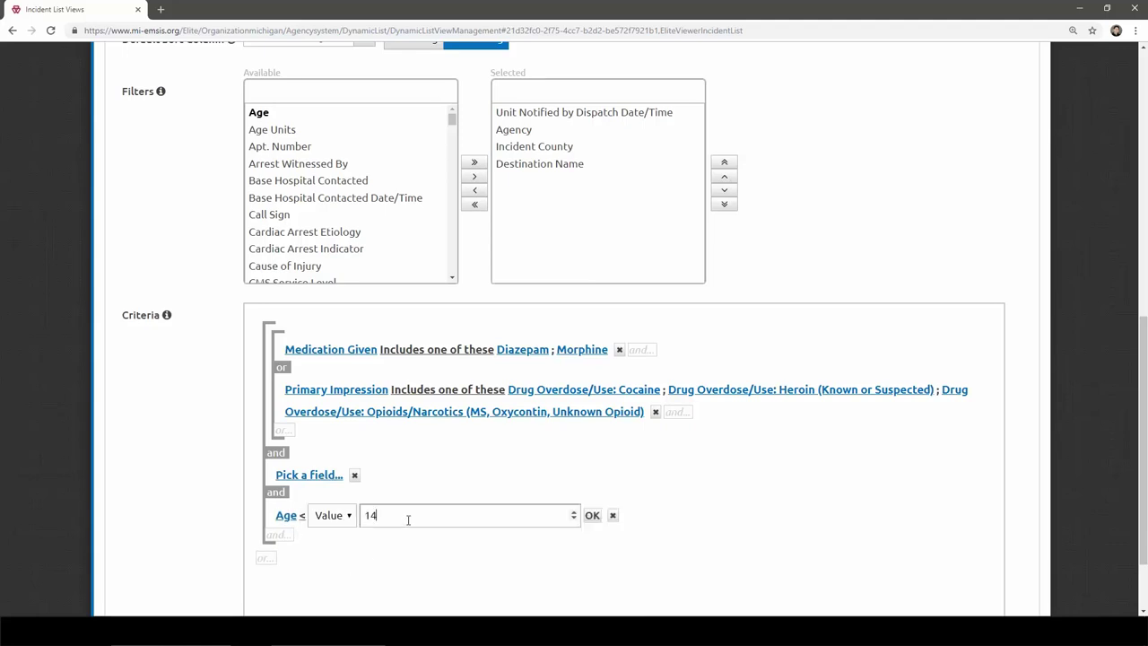
pyautogui.click(592, 515)
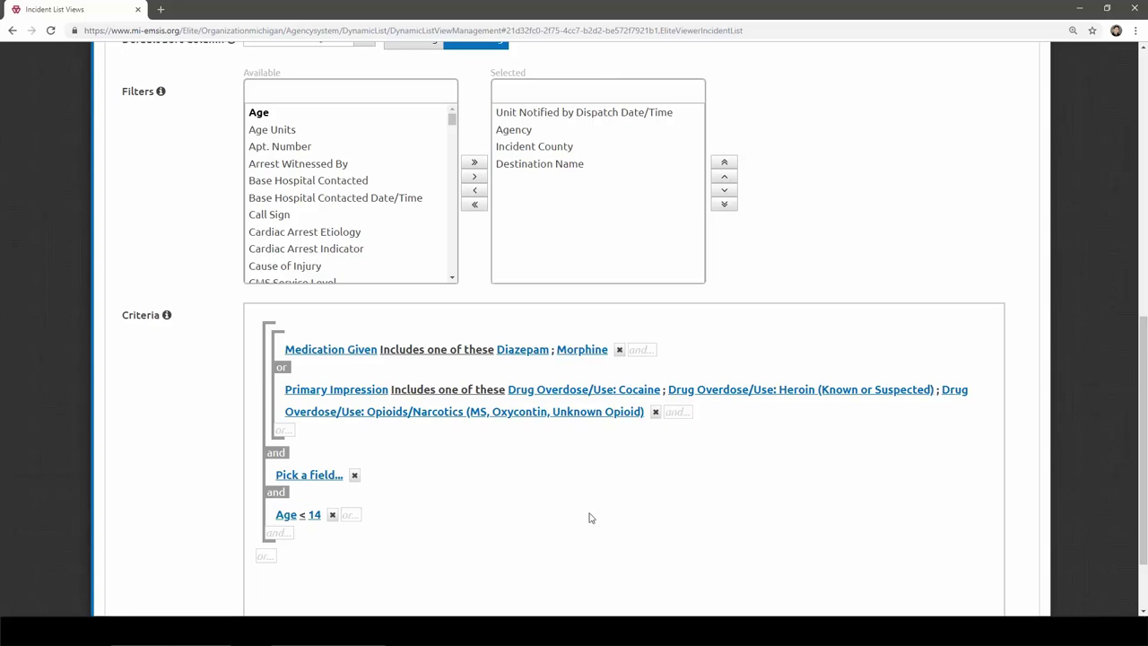
# Delete the Primary Impression, empty, Age and Medication Given criteria so the view has none
pyautogui.click(654, 411)
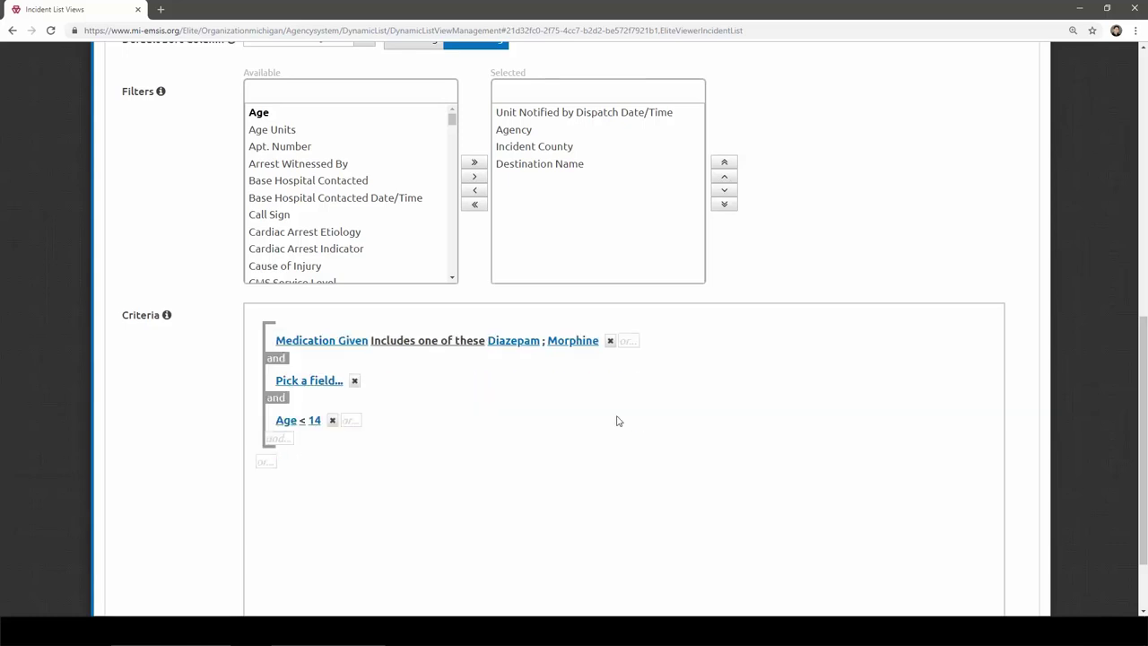
pyautogui.click(355, 382)
pyautogui.click(332, 382)
pyautogui.click(609, 338)
# Add a criterion of Primary Impression Equal Cardiac: Chest Pain, Acute Coronary Syndrome
pyautogui.click(282, 333)
pyautogui.click(349, 347)
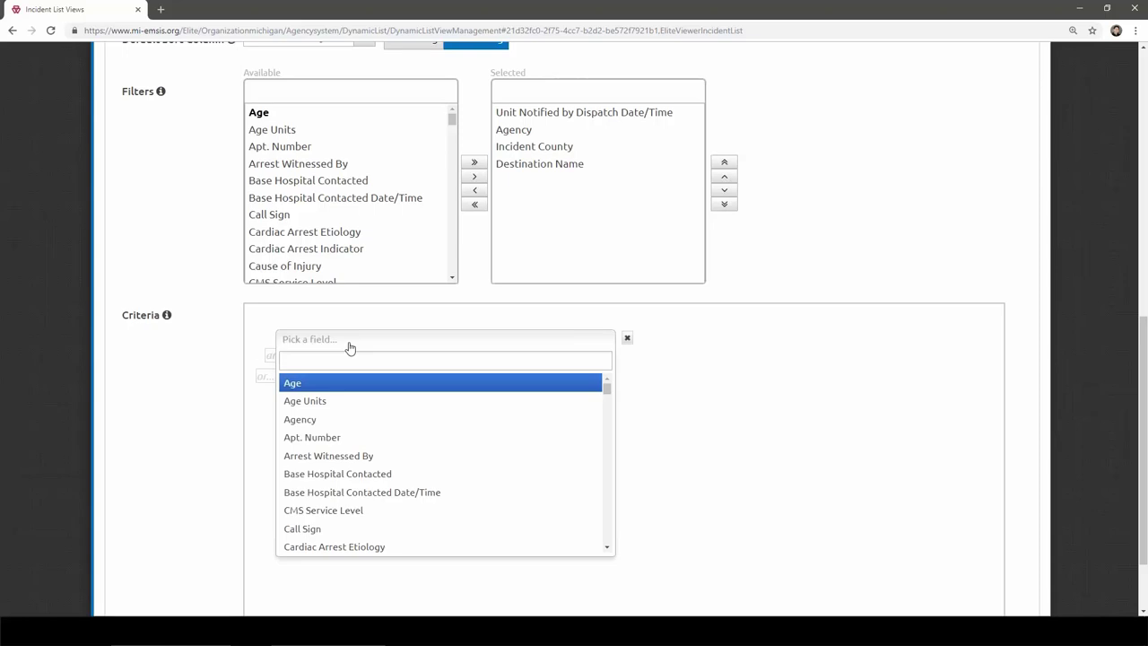
pyautogui.write('impr')
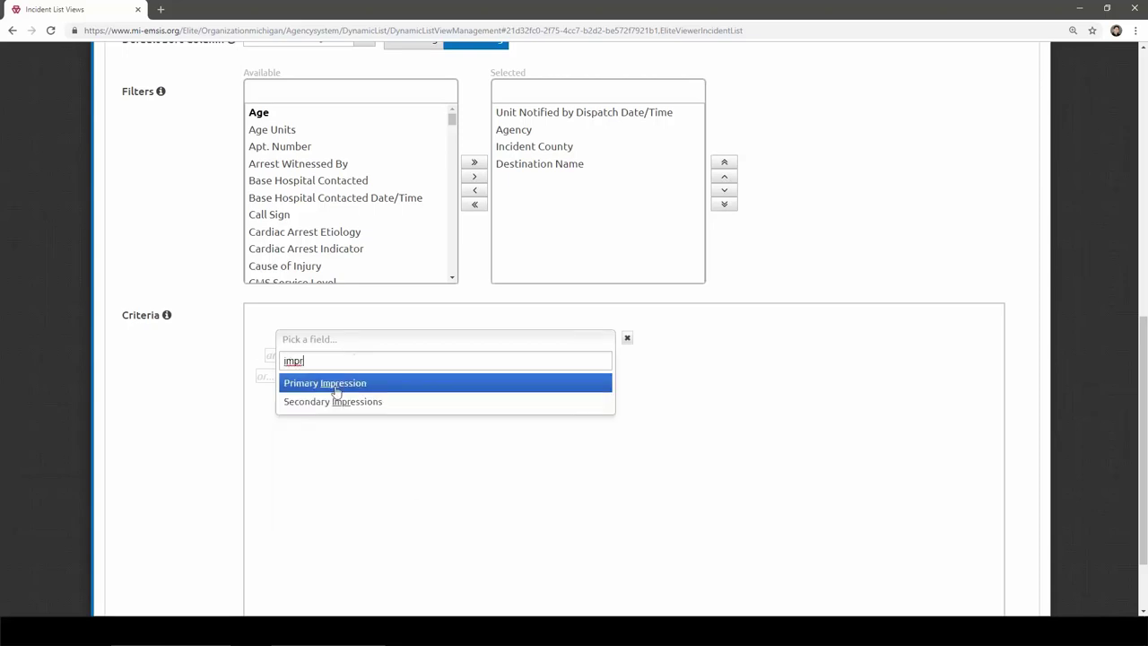
pyautogui.click(337, 384)
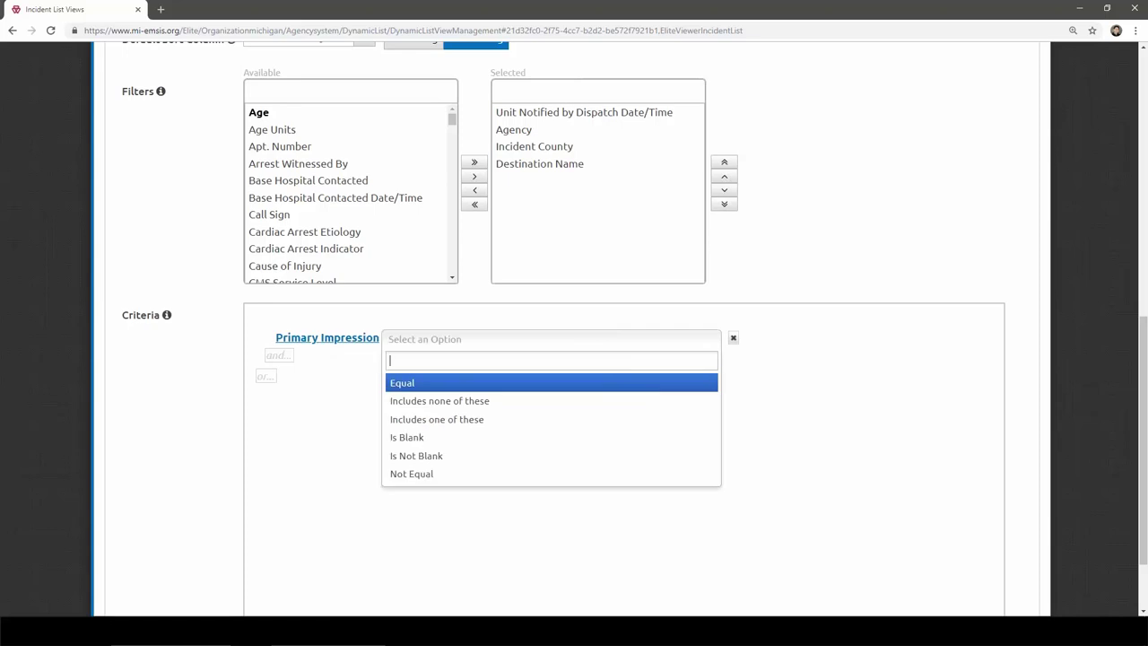
pyautogui.click(402, 383)
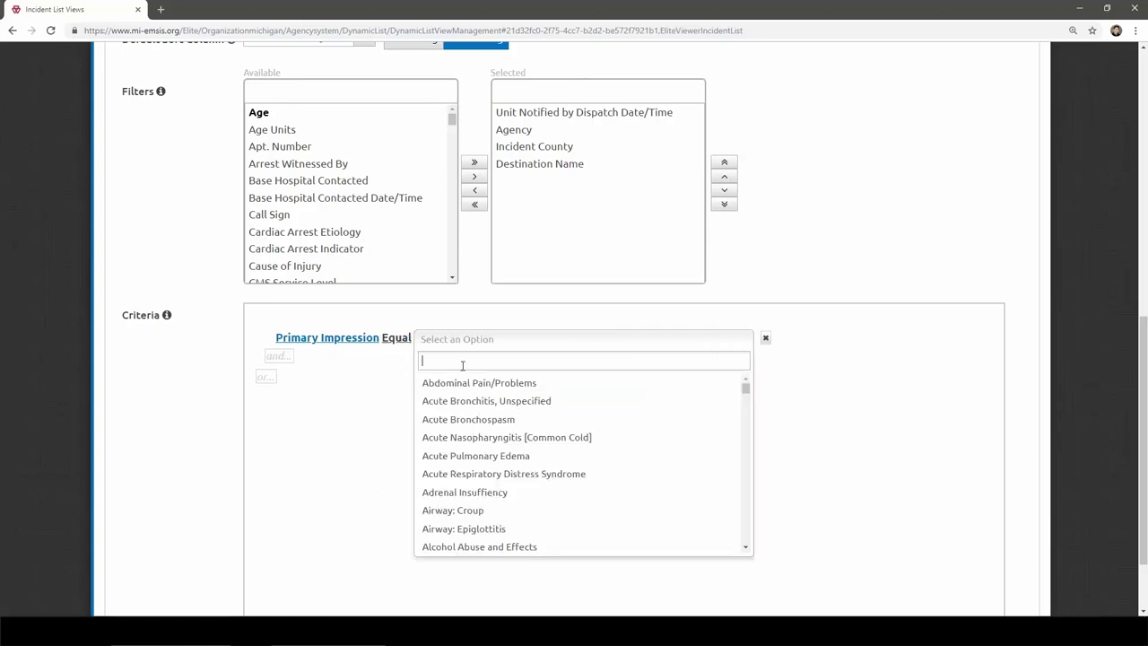
pyautogui.write('chest')
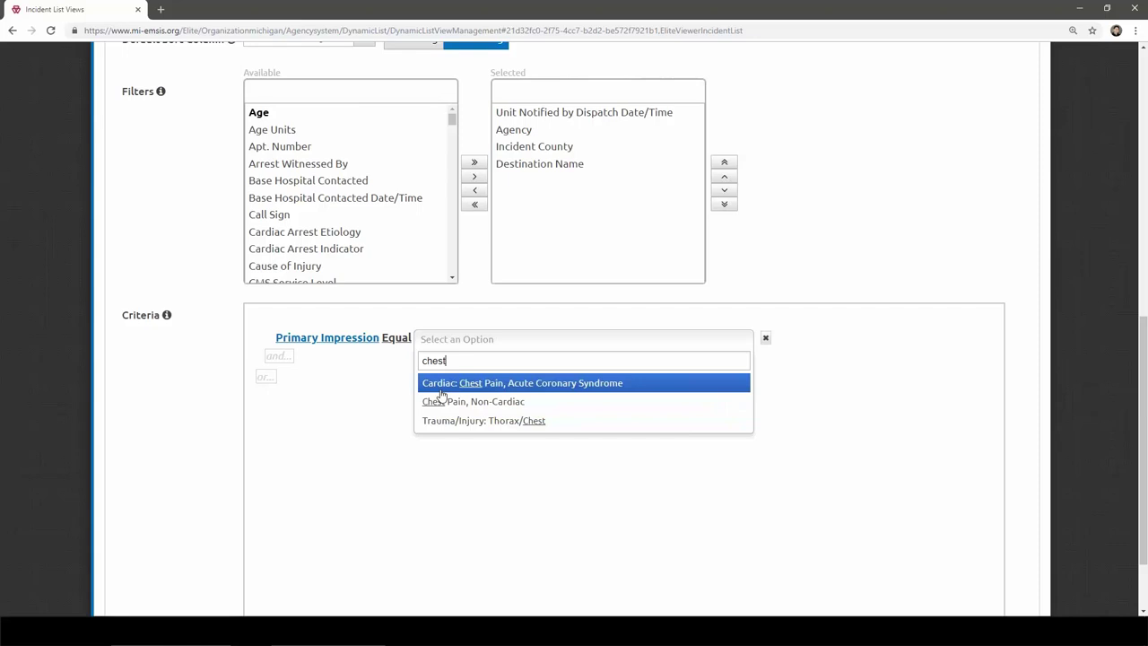
pyautogui.click(440, 390)
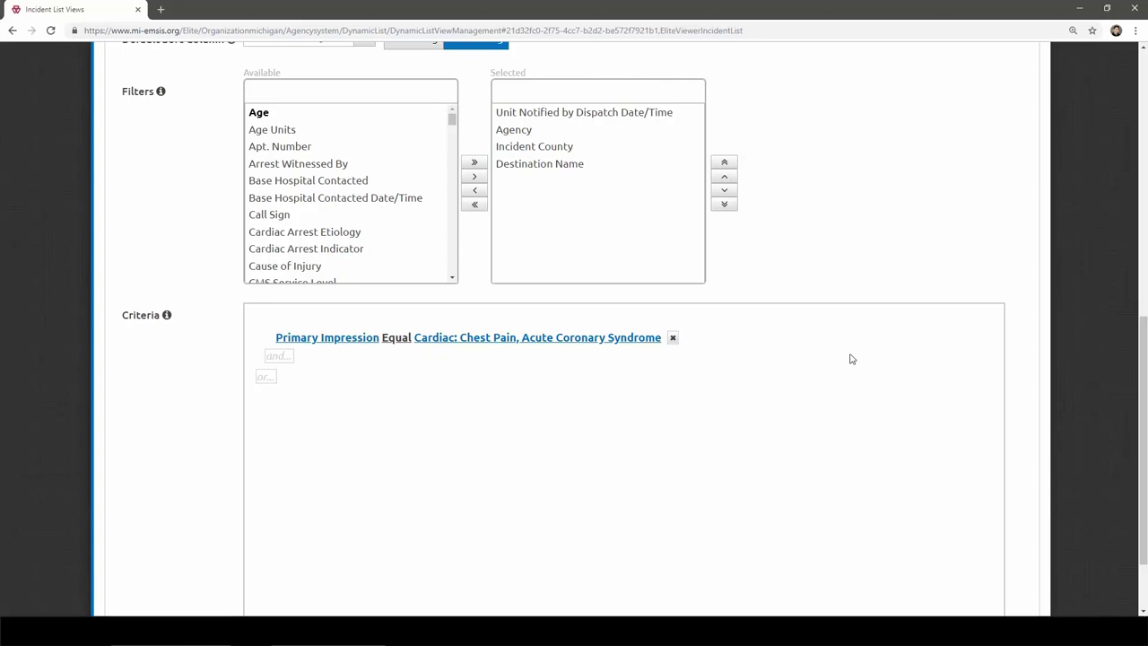
pyautogui.scroll(1, 854, 358)
pyautogui.scroll(5, 854, 358)
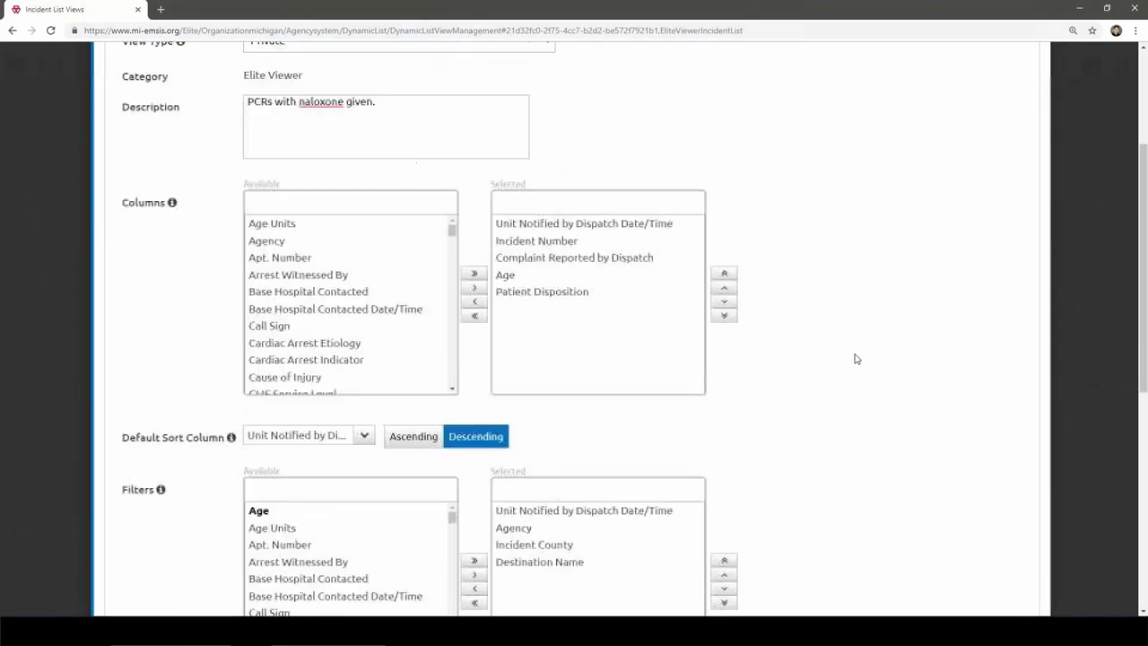
# Find Medication Given among the available columns and add it to the view's selected columns
pyautogui.click(314, 205)
pyautogui.write('medi')
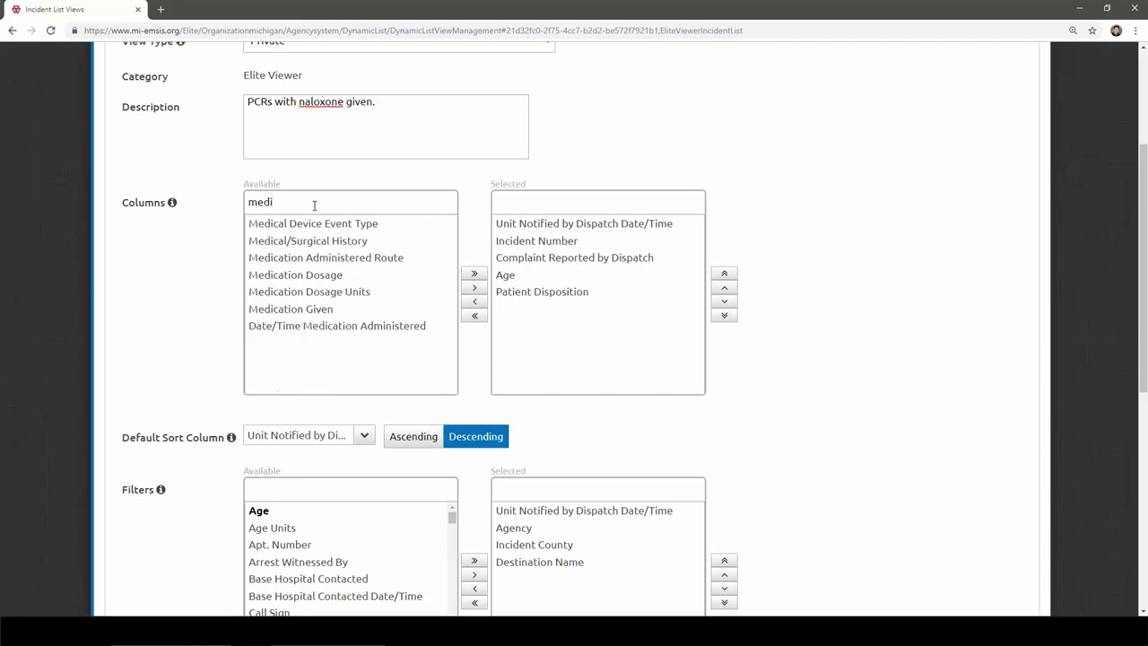
pyautogui.click(289, 309)
pyautogui.click(472, 288)
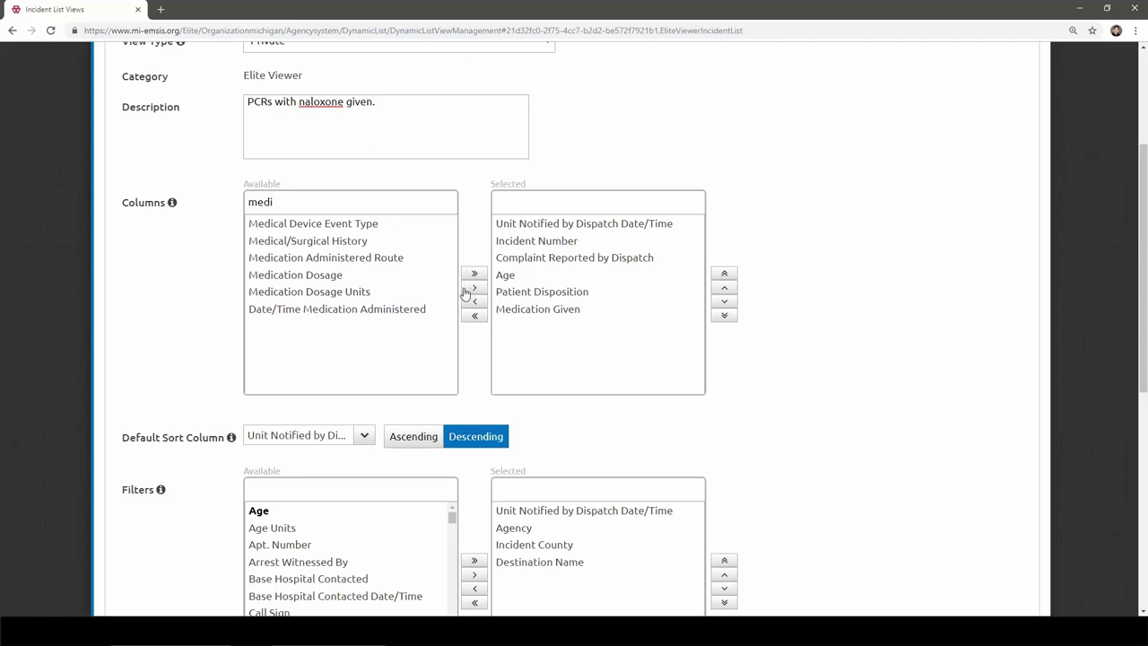
# Search the available columns for ecg and add ECG Cardiac Rhythm to the view's selected columns
pyautogui.click(396, 201)
pyautogui.press('BackSpace')
pyautogui.press('BackSpace')
pyautogui.press('BackSpace')
pyautogui.press('BackSpace')
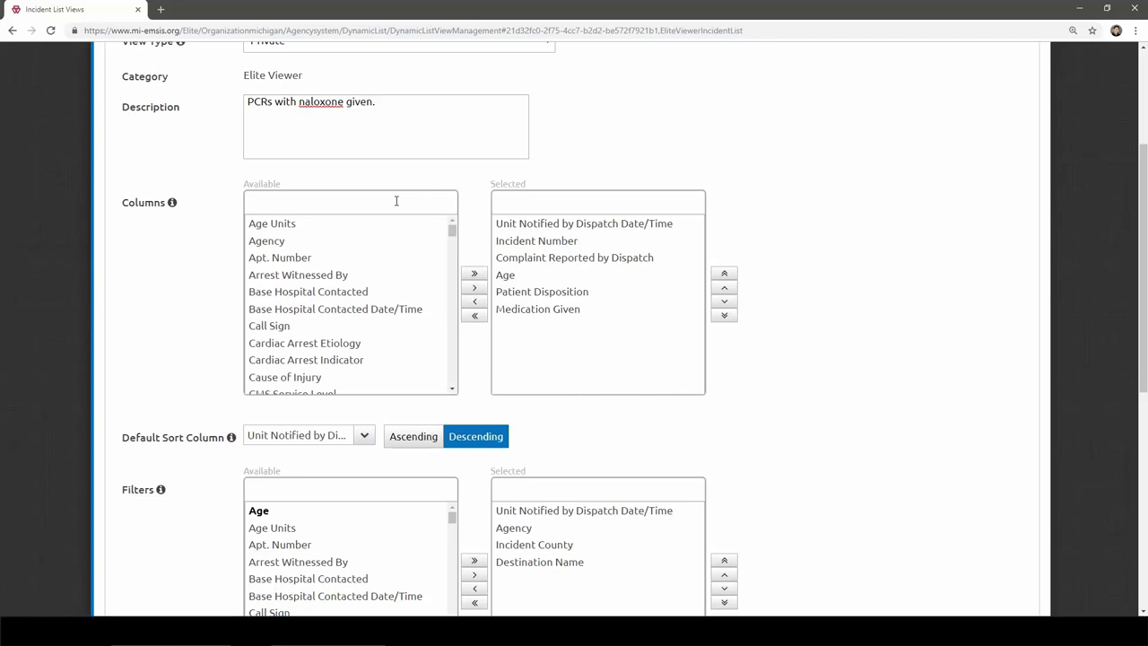
pyautogui.write('ecg')
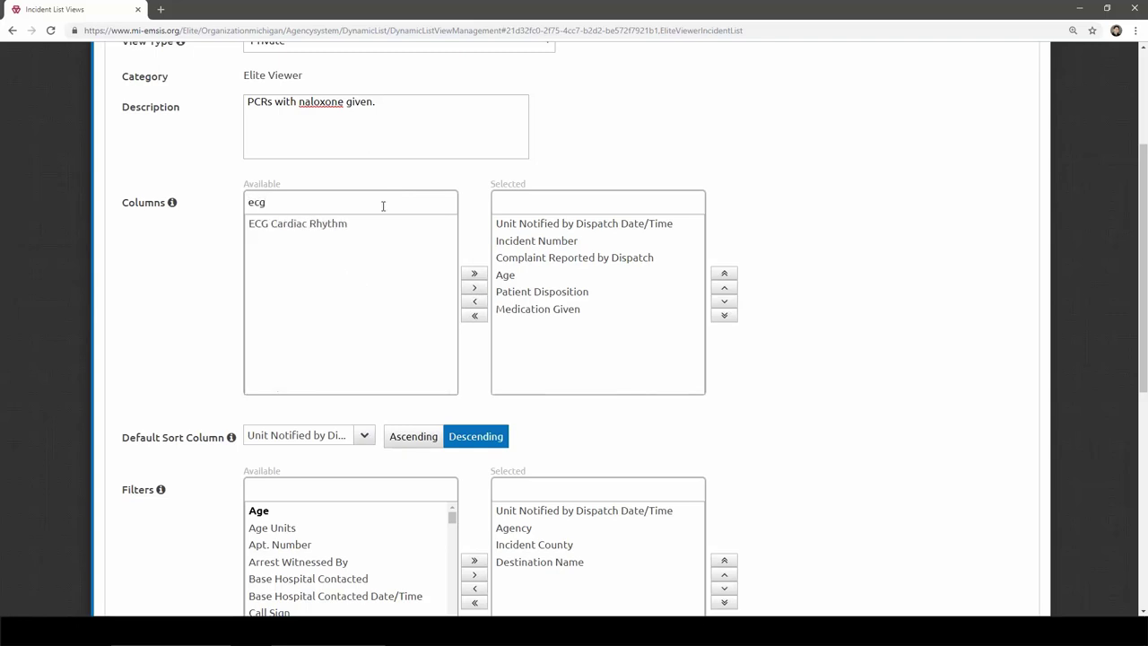
pyautogui.click(340, 225)
pyautogui.click(468, 288)
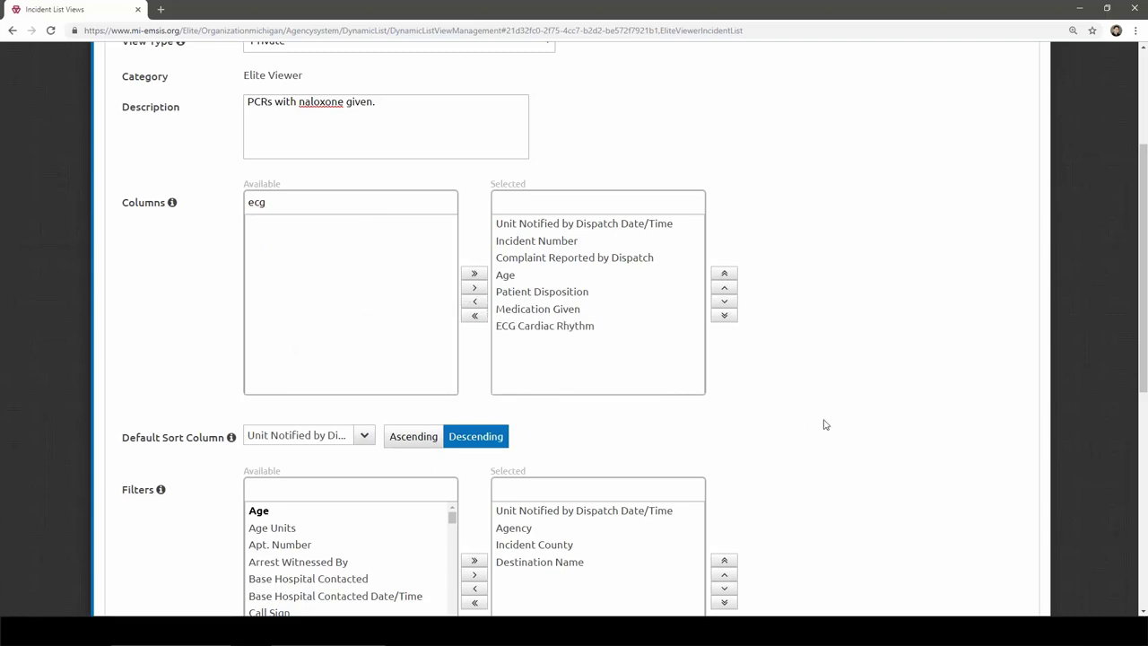
# Replace the view's description with "PCRs with chest pain impression." and save the view configuration
pyautogui.scroll(3, 824, 424)
pyautogui.moveTo(381, 321); pyautogui.dragTo(195, 305)
pyautogui.write('PCR')
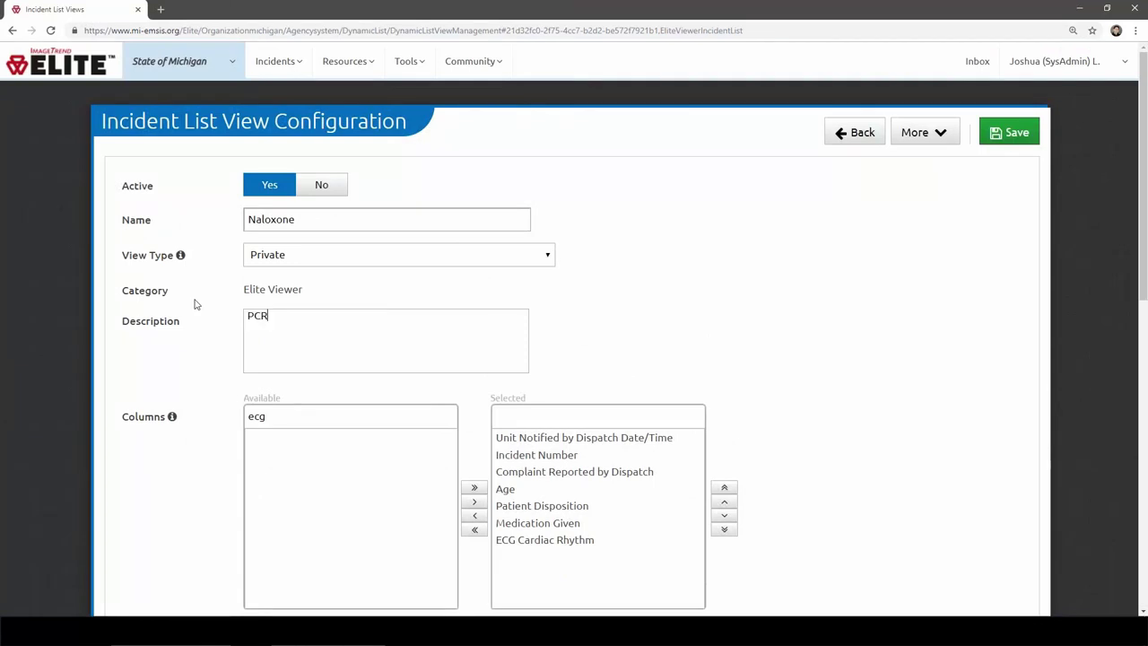
pyautogui.write('s with chest pain impression.')
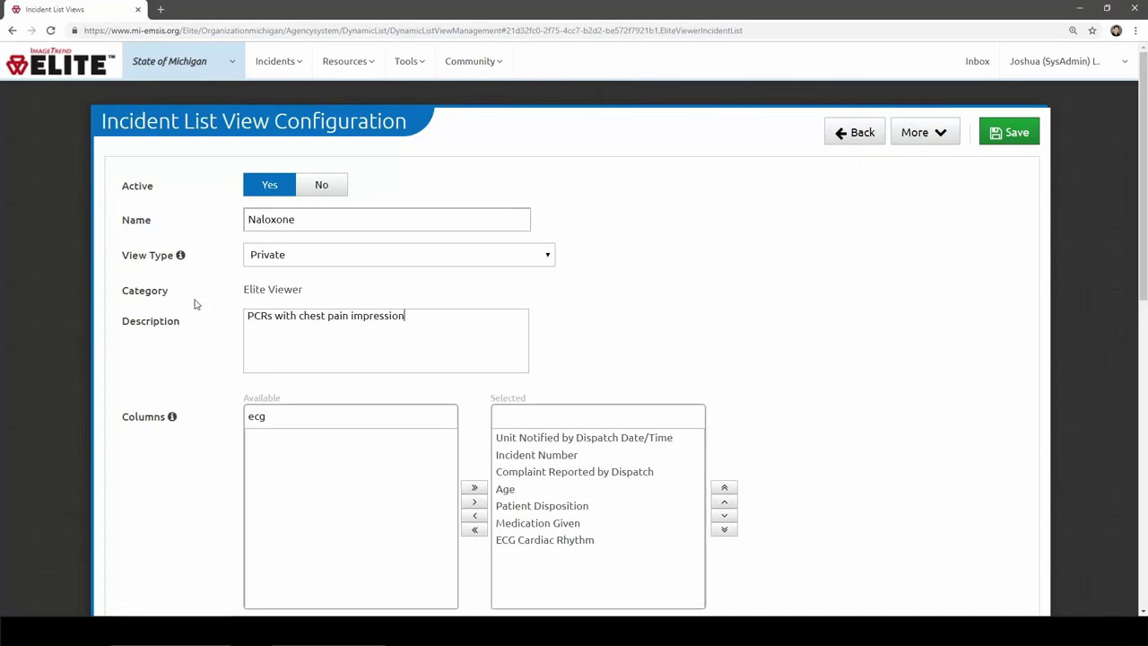
pyautogui.click(1023, 133)
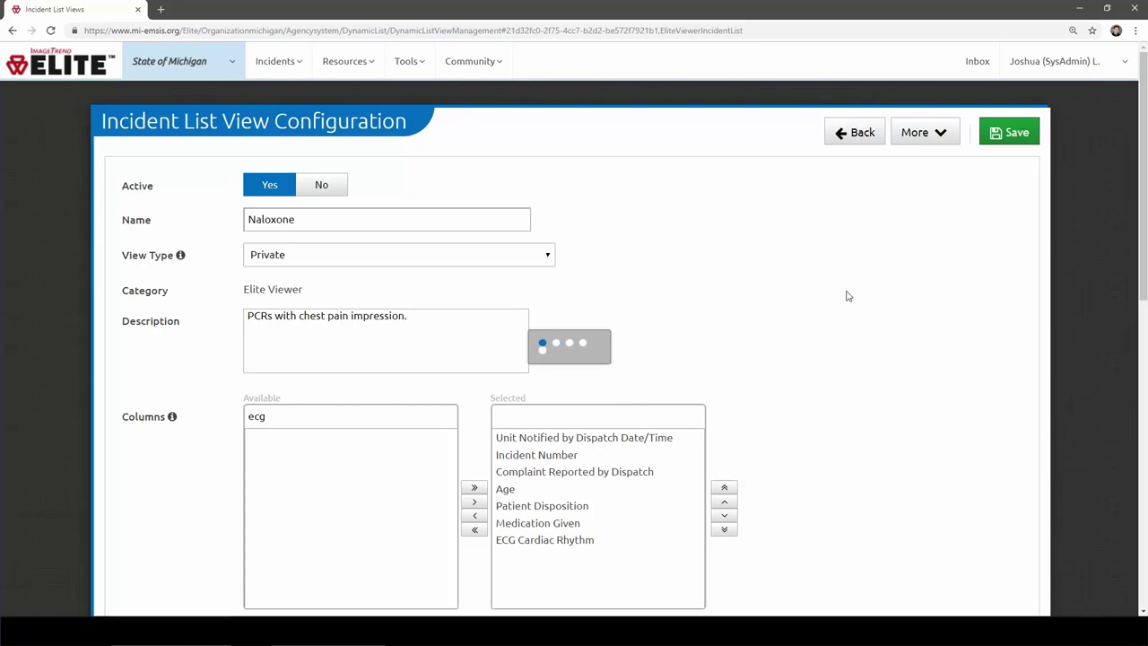
pyautogui.scroll(-7, 591, 377)
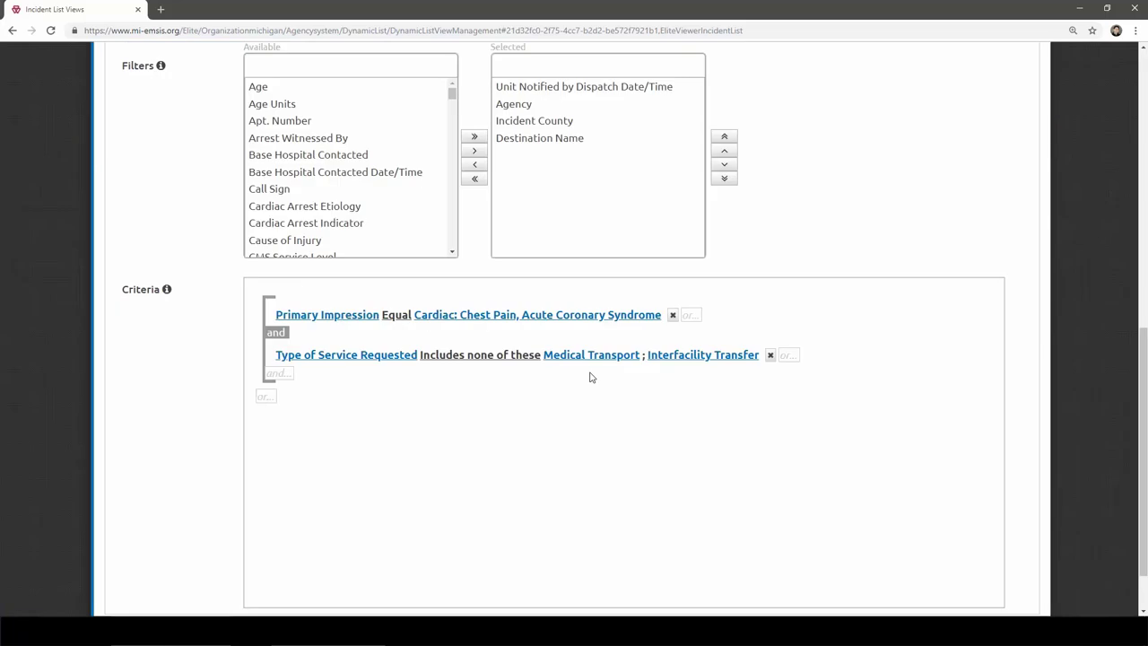
pyautogui.scroll(8, 918, 408)
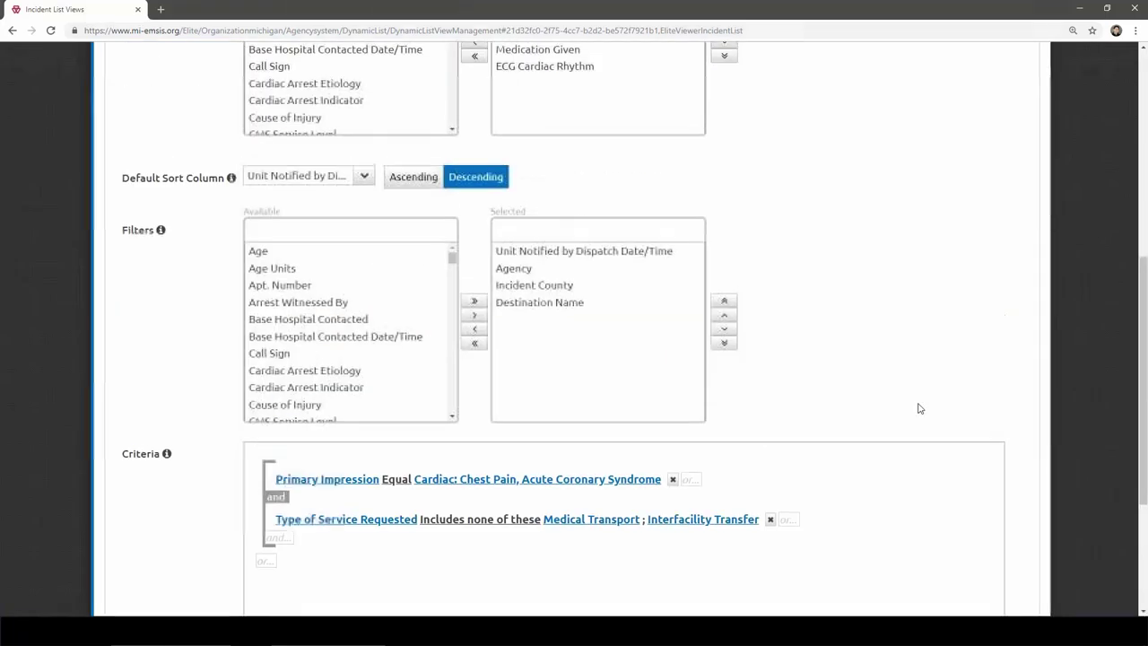